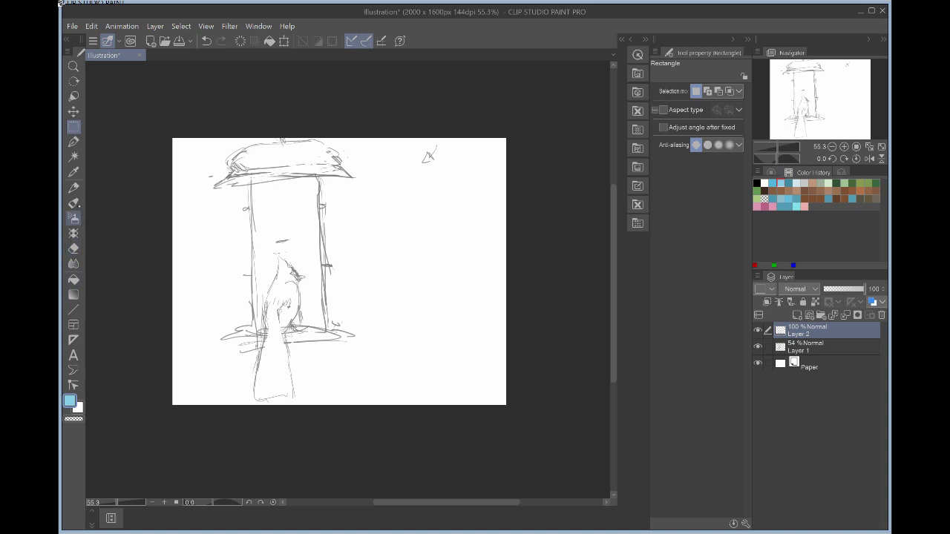
- Fill Layer 2 with light blue as the sky and place the sketch on Layer 1 above it
left_click(73, 279)
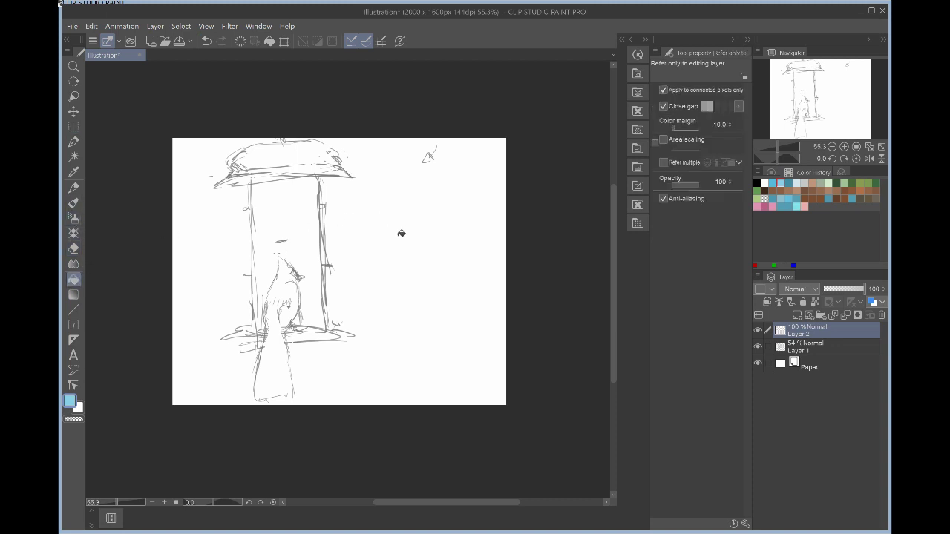
left_click(401, 266)
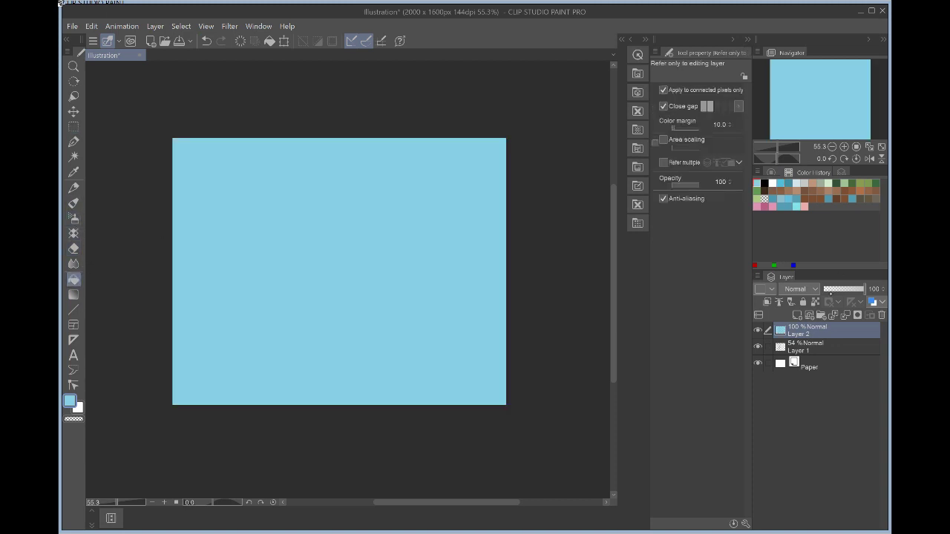
left_click_drag(821, 347, 822, 333)
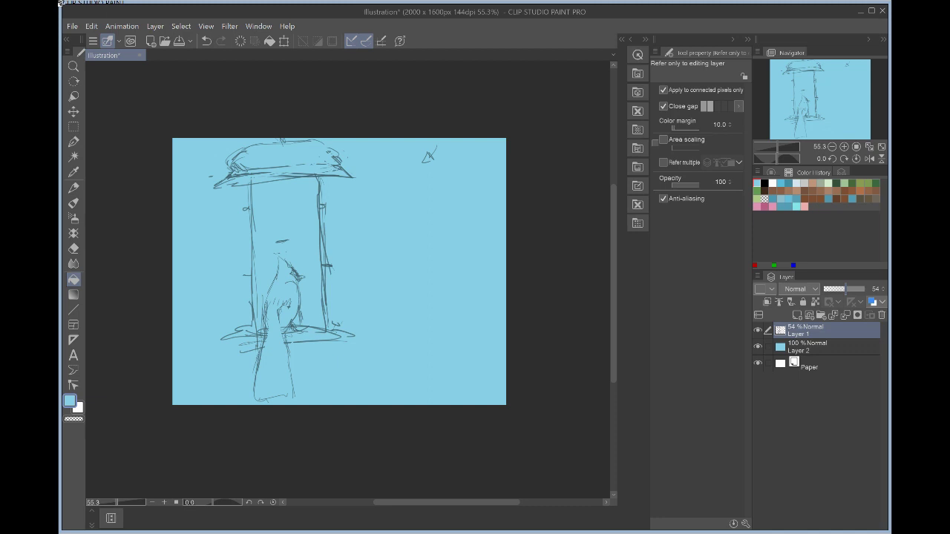
- Try painting a pale cloud beside the feeder on Layer 2 with the Marker pen, reducing its opacity to 33
left_click(803, 182)
left_click(74, 142)
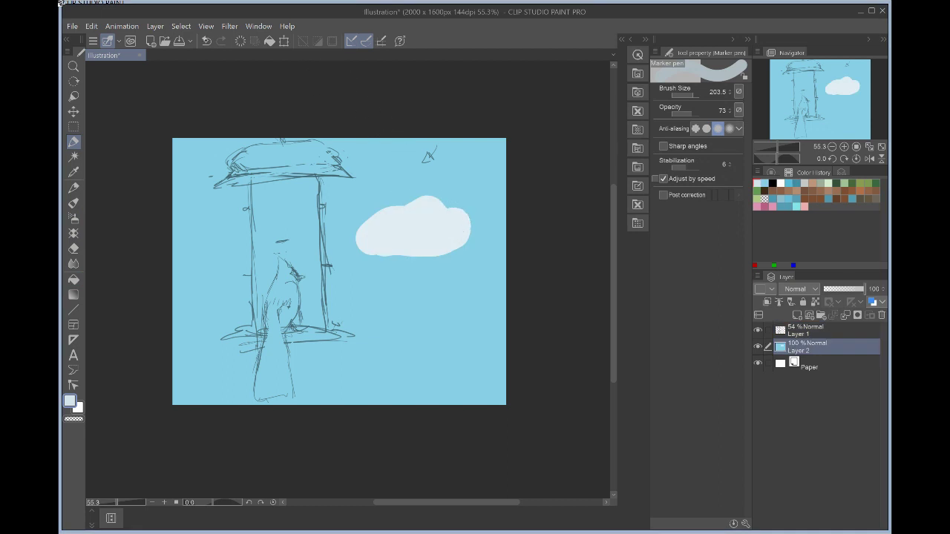
left_click(207, 41)
left_click_drag(690, 112, 685, 114)
mouse_move(388, 227)
left_mouse_down()
mouse_move(453, 222)
mouse_move(424, 233)
mouse_move(403, 227)
mouse_move(437, 210)
mouse_move(467, 220)
mouse_move(398, 240)
mouse_move(385, 212)
left_mouse_up()
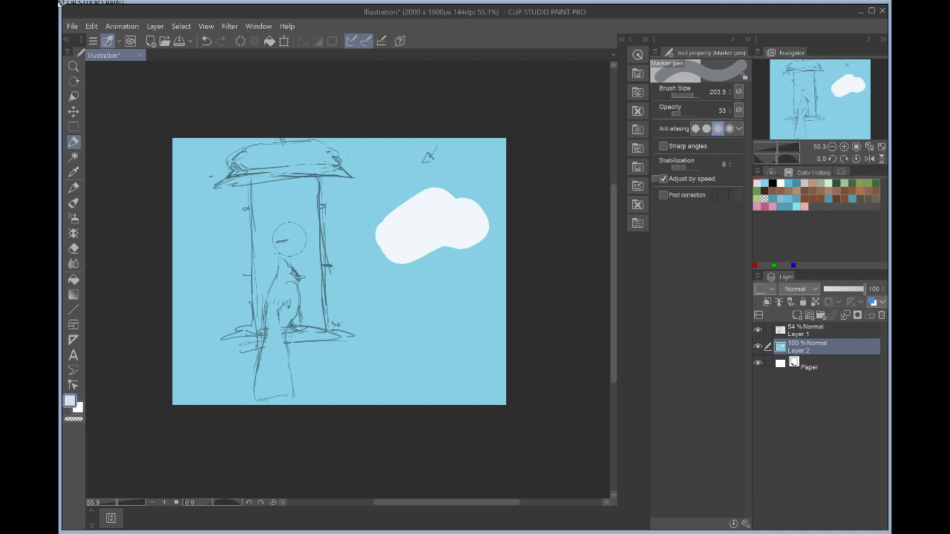
mouse_move(452, 222)
left_mouse_down()
mouse_move(381, 233)
mouse_move(403, 215)
left_mouse_up()
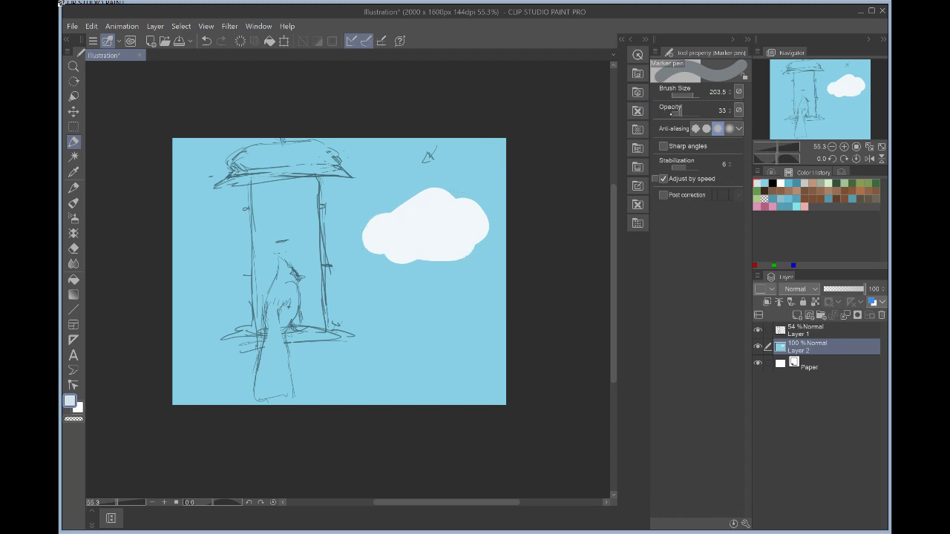
- Paint pale clouds on Layer 2 on both sides of the feeder, below it and behind its roof, with the Marker pen at opacity 80
left_click_drag(689, 114, 695, 114)
mouse_move(458, 209)
left_mouse_down()
mouse_move(447, 236)
mouse_move(468, 223)
mouse_move(448, 246)
mouse_move(468, 222)
mouse_move(461, 221)
mouse_move(499, 205)
mouse_move(464, 235)
mouse_move(379, 244)
mouse_move(387, 230)
mouse_move(375, 236)
mouse_move(405, 225)
mouse_move(401, 213)
mouse_move(491, 207)
mouse_move(490, 232)
mouse_move(405, 249)
left_mouse_up()
mouse_move(185, 290)
left_mouse_down()
mouse_move(227, 279)
mouse_move(191, 268)
mouse_move(226, 257)
mouse_move(207, 224)
mouse_move(178, 249)
mouse_move(192, 288)
left_mouse_up()
left_click(337, 373)
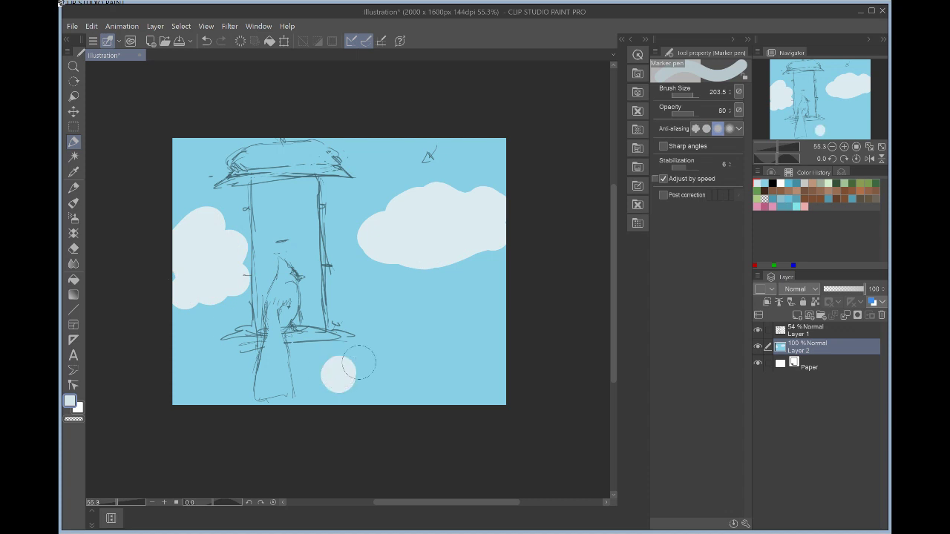
mouse_move(404, 359)
left_mouse_down()
mouse_move(454, 355)
mouse_move(383, 357)
mouse_move(350, 377)
mouse_move(319, 378)
mouse_move(457, 374)
mouse_move(346, 377)
left_mouse_up()
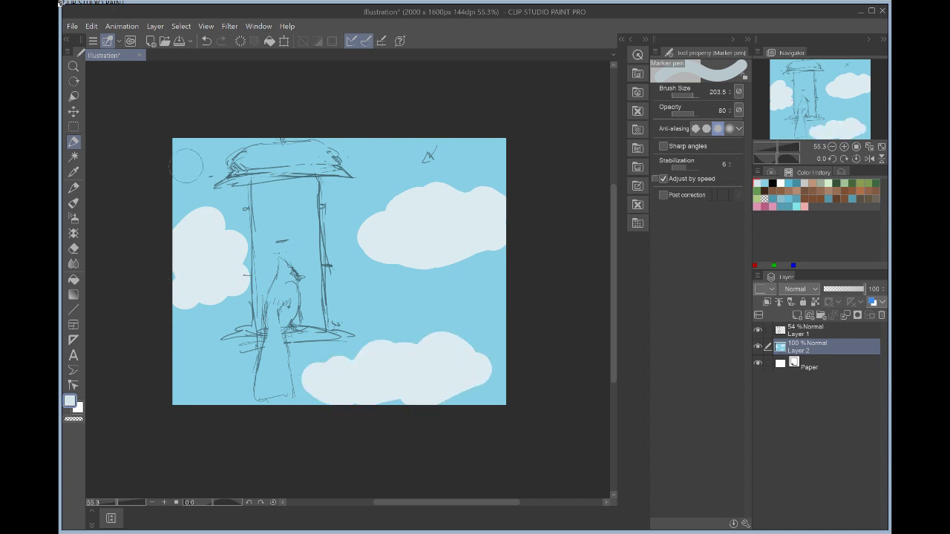
mouse_move(186, 166)
left_mouse_down()
mouse_move(257, 142)
mouse_move(289, 141)
left_mouse_up()
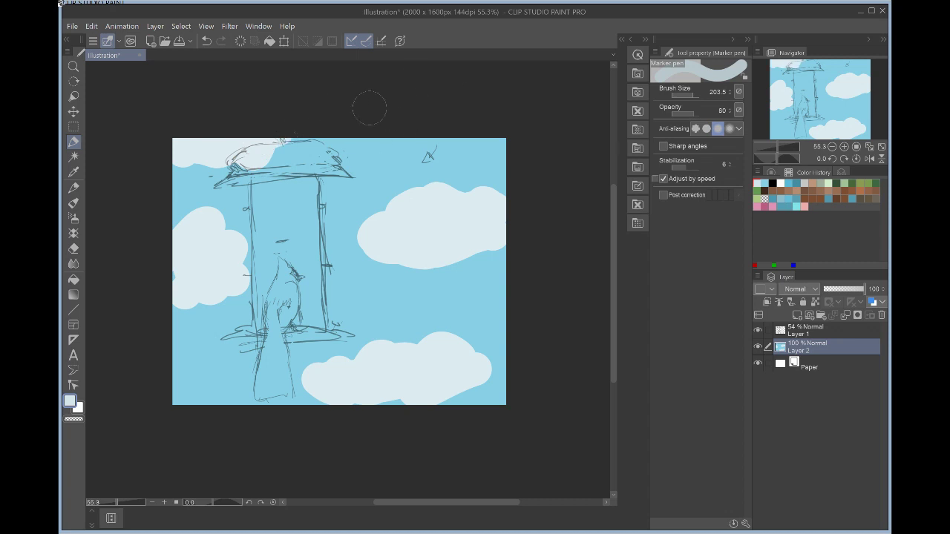
- Smear all the pale clouds into the blue sky with the Blend tool at brush size 390.9
key("j")
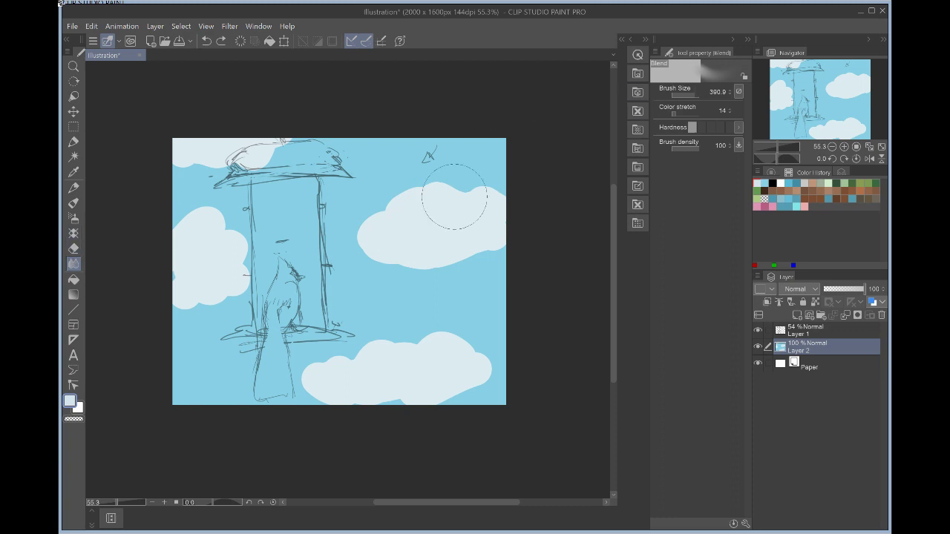
mouse_move(453, 197)
left_mouse_down()
mouse_move(341, 173)
mouse_move(334, 194)
mouse_move(374, 214)
mouse_move(404, 209)
mouse_move(359, 236)
mouse_move(361, 255)
mouse_move(379, 265)
mouse_move(477, 180)
mouse_move(416, 145)
left_mouse_up()
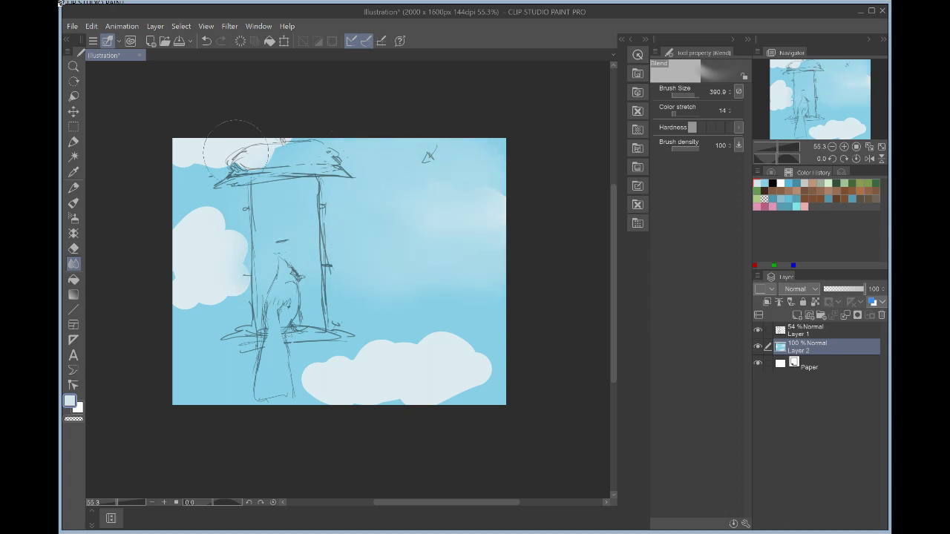
mouse_move(235, 145)
left_mouse_down()
mouse_move(252, 170)
mouse_move(228, 165)
mouse_move(322, 137)
mouse_move(214, 183)
mouse_move(166, 168)
mouse_move(173, 157)
mouse_move(292, 171)
mouse_move(220, 180)
mouse_move(177, 228)
mouse_move(205, 217)
mouse_move(256, 236)
mouse_move(213, 232)
mouse_move(251, 276)
mouse_move(175, 291)
mouse_move(189, 259)
mouse_move(159, 258)
mouse_move(267, 283)
mouse_move(189, 291)
mouse_move(227, 258)
left_mouse_up()
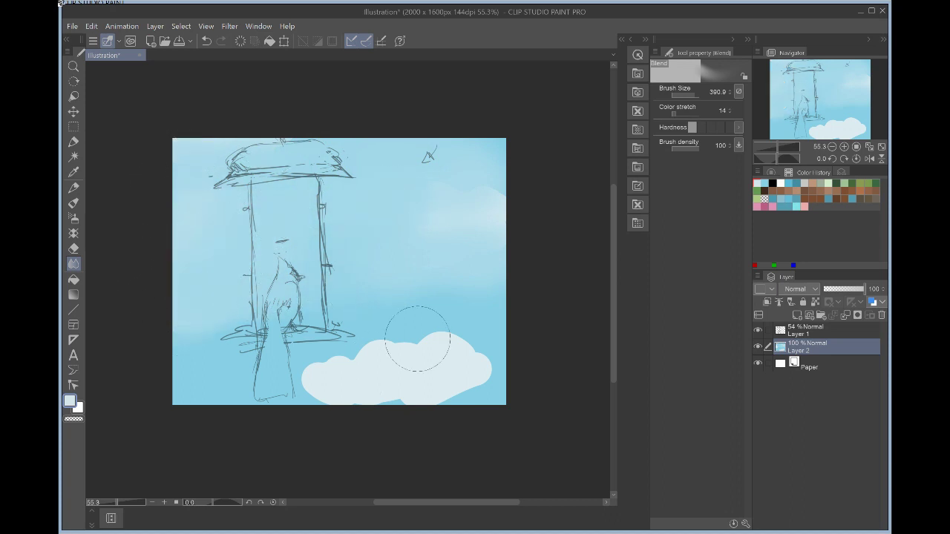
mouse_move(418, 333)
left_mouse_down()
mouse_move(328, 366)
mouse_move(345, 322)
mouse_move(360, 347)
mouse_move(418, 344)
mouse_move(453, 356)
mouse_move(465, 375)
mouse_move(449, 363)
mouse_move(373, 404)
mouse_move(290, 384)
left_mouse_up()
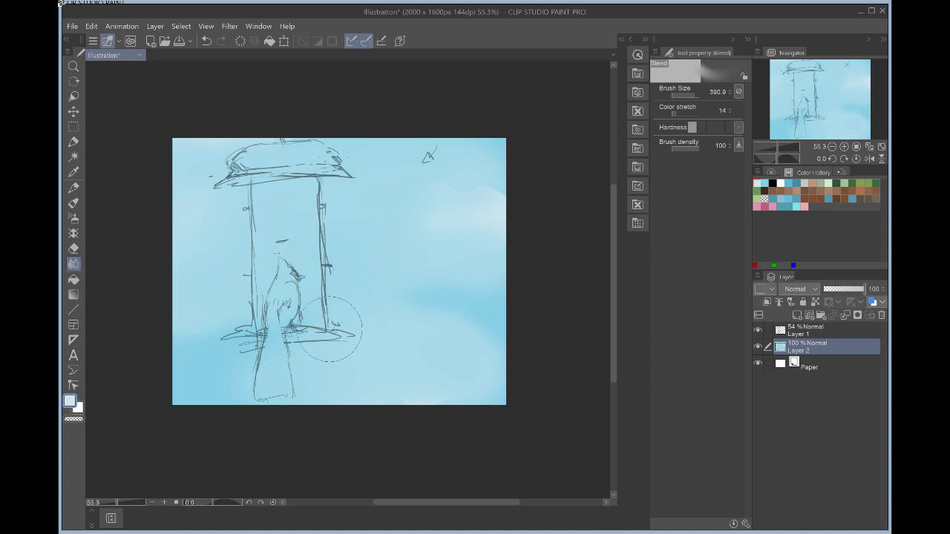
- Paint fresh, narrower pale clouds over the blended sky with the Marker pen, on both sides of the feeder and at its lower right
key("p")
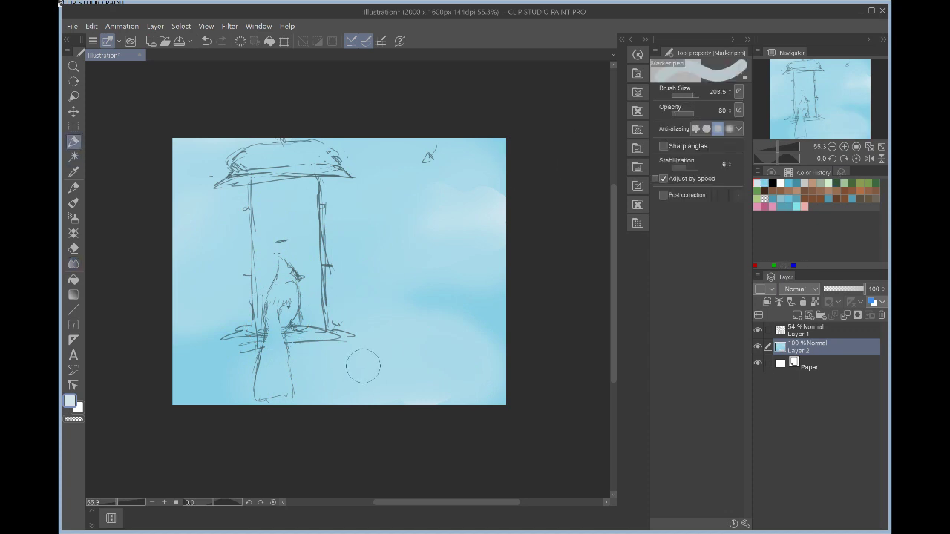
mouse_move(362, 365)
left_mouse_down()
mouse_move(361, 378)
mouse_move(435, 364)
mouse_move(349, 378)
mouse_move(411, 344)
left_mouse_up()
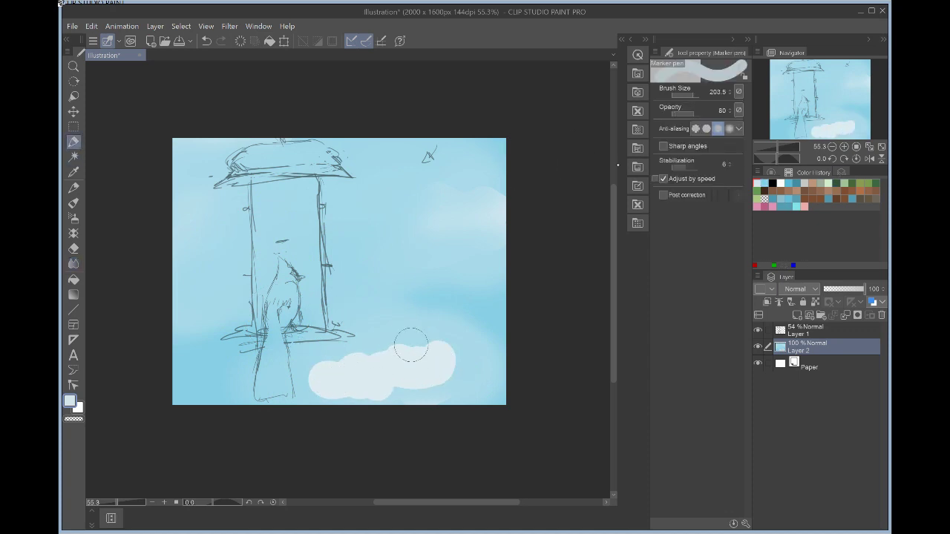
mouse_move(444, 218)
left_mouse_down()
mouse_move(372, 236)
mouse_move(479, 217)
mouse_move(435, 214)
mouse_move(412, 225)
left_mouse_up()
mouse_move(220, 212)
left_mouse_down()
mouse_move(175, 198)
mouse_move(242, 213)
left_mouse_up()
left_click_drag(164, 280, 226, 284)
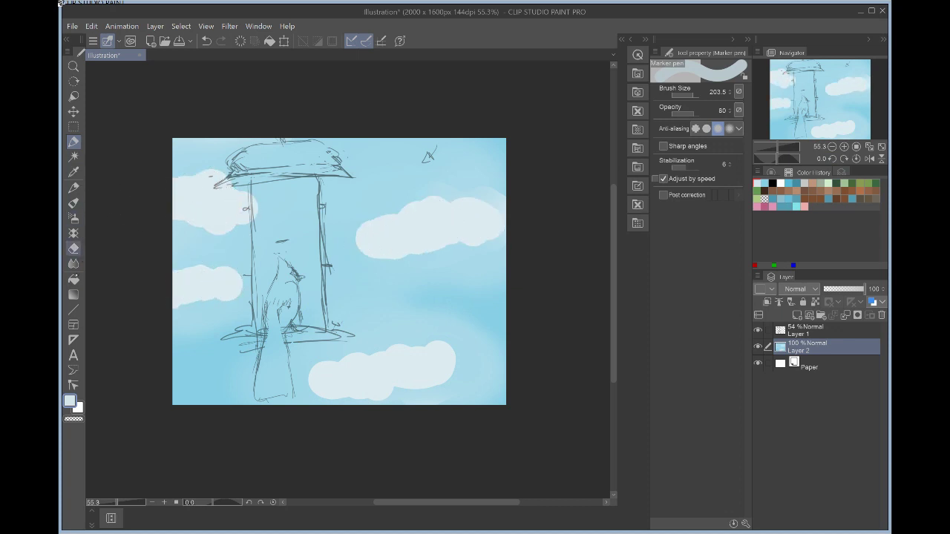
- Soften the new clouds into the sky with the Blend tool at brush size 182.5
left_click(73, 264)
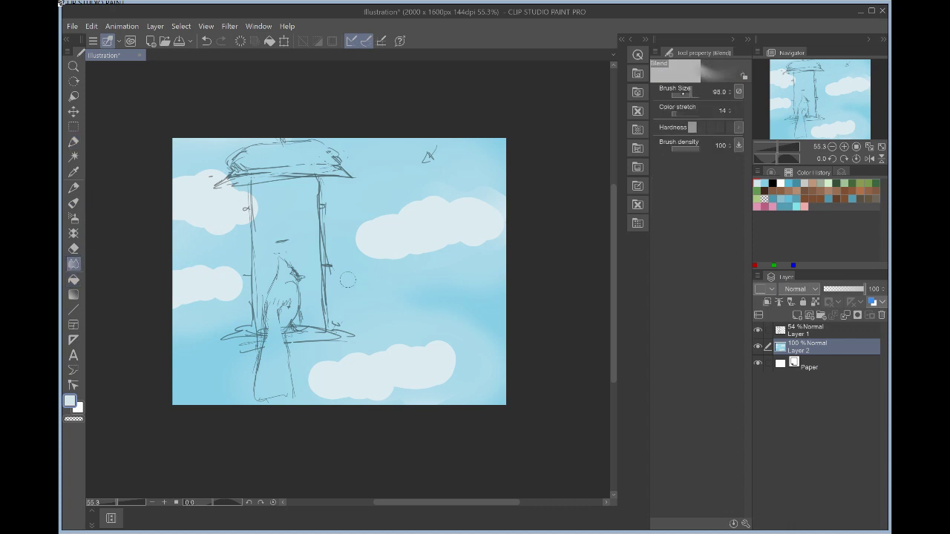
left_click(691, 94)
mouse_move(370, 346)
left_mouse_down()
mouse_move(435, 343)
mouse_move(449, 370)
mouse_move(446, 392)
mouse_move(452, 357)
mouse_move(420, 385)
mouse_move(363, 388)
mouse_move(363, 374)
mouse_move(317, 372)
mouse_move(318, 356)
mouse_move(333, 355)
mouse_move(362, 365)
mouse_move(317, 390)
mouse_move(326, 382)
mouse_move(394, 393)
mouse_move(435, 371)
mouse_move(416, 349)
mouse_move(370, 350)
mouse_move(444, 346)
mouse_move(396, 354)
mouse_move(435, 289)
mouse_move(369, 268)
mouse_move(405, 315)
mouse_move(347, 335)
left_mouse_up()
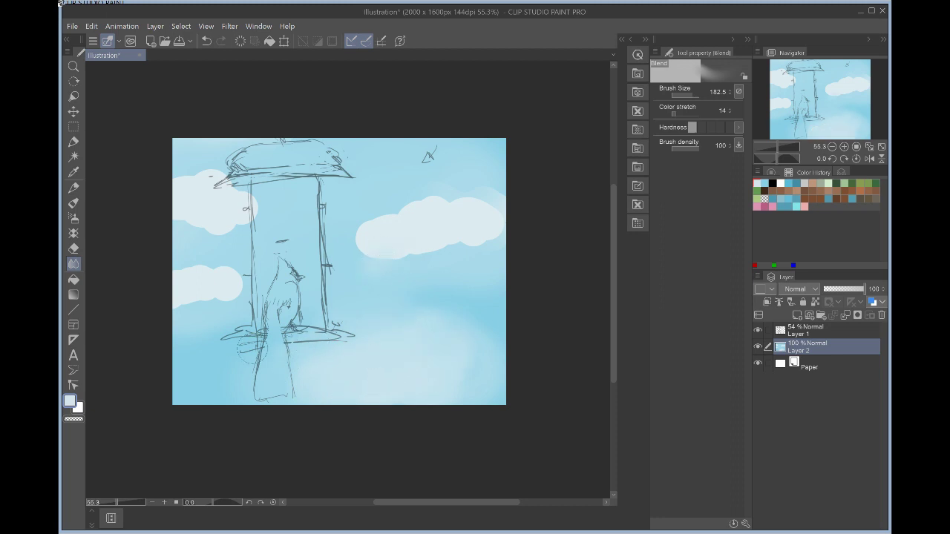
mouse_move(375, 256)
left_mouse_down()
mouse_move(352, 250)
mouse_move(379, 249)
mouse_move(346, 249)
mouse_move(417, 213)
mouse_move(359, 221)
mouse_move(354, 234)
mouse_move(401, 204)
mouse_move(472, 193)
mouse_move(425, 220)
mouse_move(469, 247)
mouse_move(331, 260)
mouse_move(440, 258)
mouse_move(425, 263)
mouse_move(501, 229)
mouse_move(432, 235)
mouse_move(354, 266)
mouse_move(347, 249)
mouse_move(482, 206)
mouse_move(444, 211)
mouse_move(403, 198)
mouse_move(375, 225)
mouse_move(461, 191)
mouse_move(504, 209)
mouse_move(482, 206)
mouse_move(338, 259)
mouse_move(235, 280)
mouse_move(248, 269)
mouse_move(186, 274)
mouse_move(178, 278)
mouse_move(204, 269)
mouse_move(179, 300)
mouse_move(197, 295)
mouse_move(171, 317)
mouse_move(224, 305)
left_mouse_up()
mouse_move(275, 286)
left_mouse_down()
mouse_move(204, 292)
mouse_move(252, 278)
mouse_move(190, 271)
mouse_move(238, 227)
mouse_move(175, 215)
mouse_move(213, 219)
mouse_move(265, 202)
mouse_move(242, 210)
mouse_move(242, 189)
mouse_move(224, 180)
mouse_move(159, 170)
left_mouse_up()
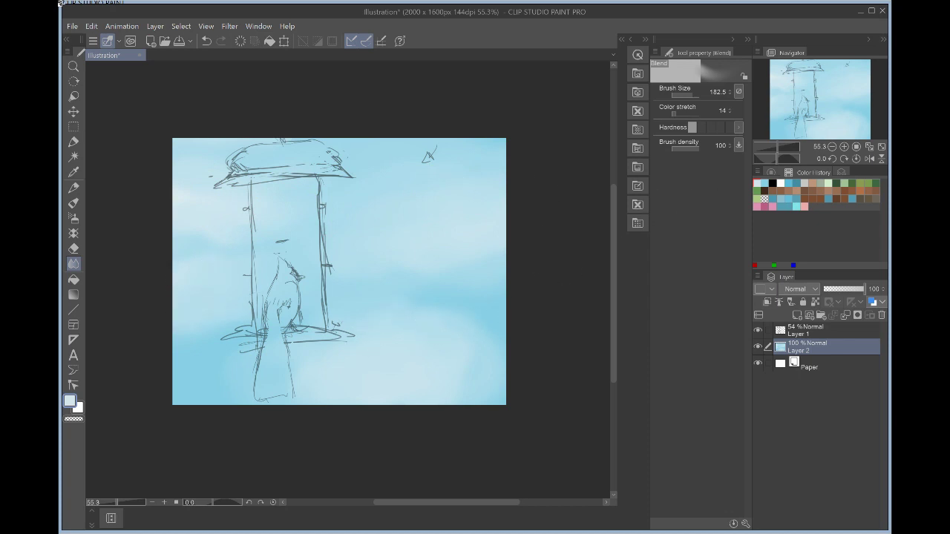
- Dab rows of pale spots across the cloud areas with the Marker pen at brush size 146.8
left_click(73, 141)
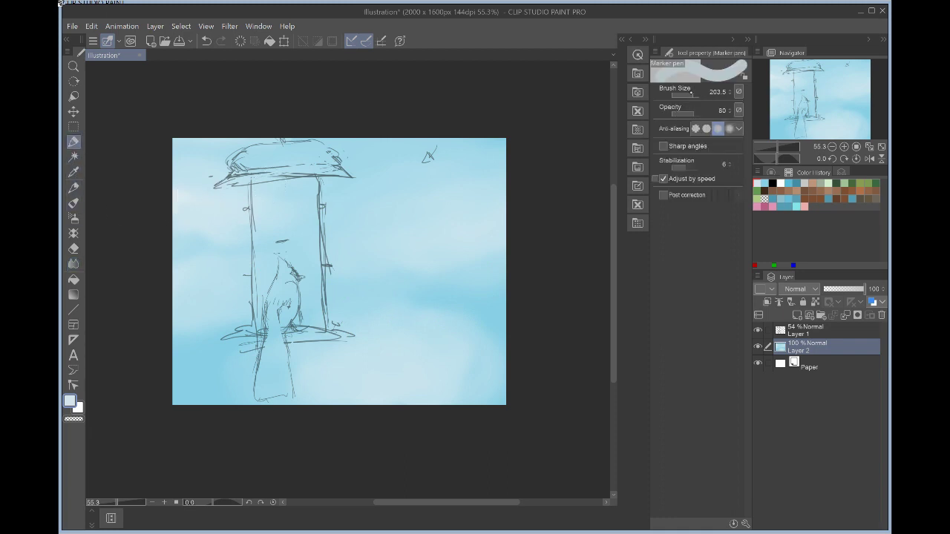
left_click_drag(691, 94, 688, 95)
left_click(691, 96)
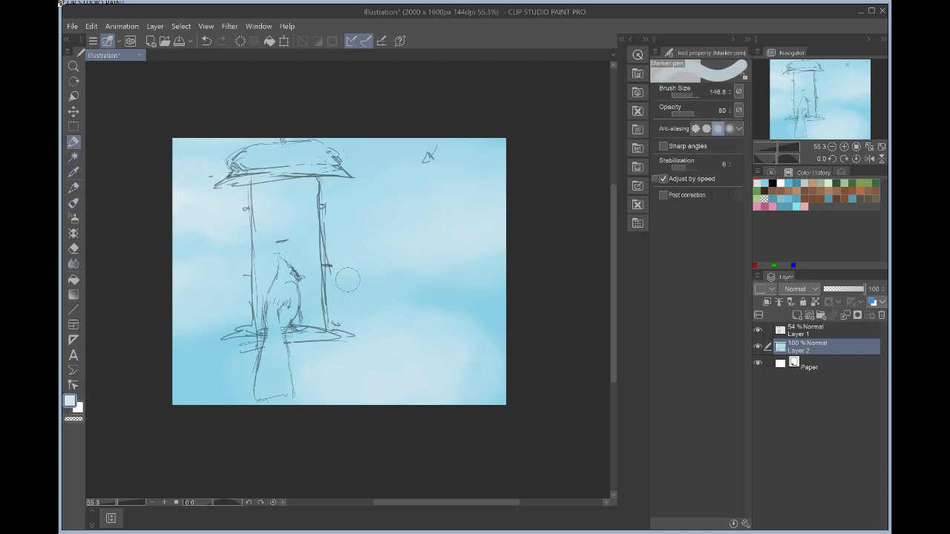
left_click(400, 237)
left_click(428, 227)
left_click(459, 225)
left_click(299, 373)
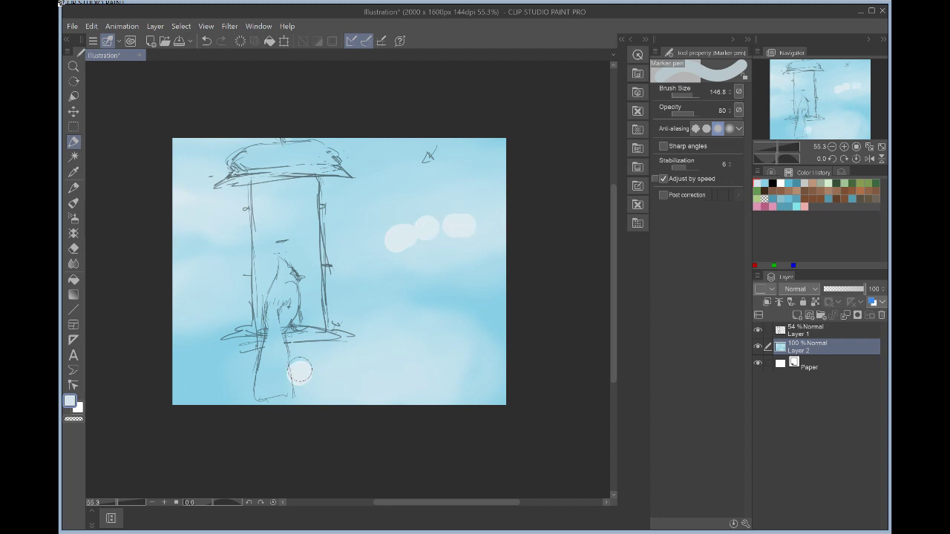
left_click(346, 360)
left_click(377, 357)
left_click(395, 354)
left_click(421, 349)
left_click(175, 294)
left_click(197, 290)
left_click(225, 286)
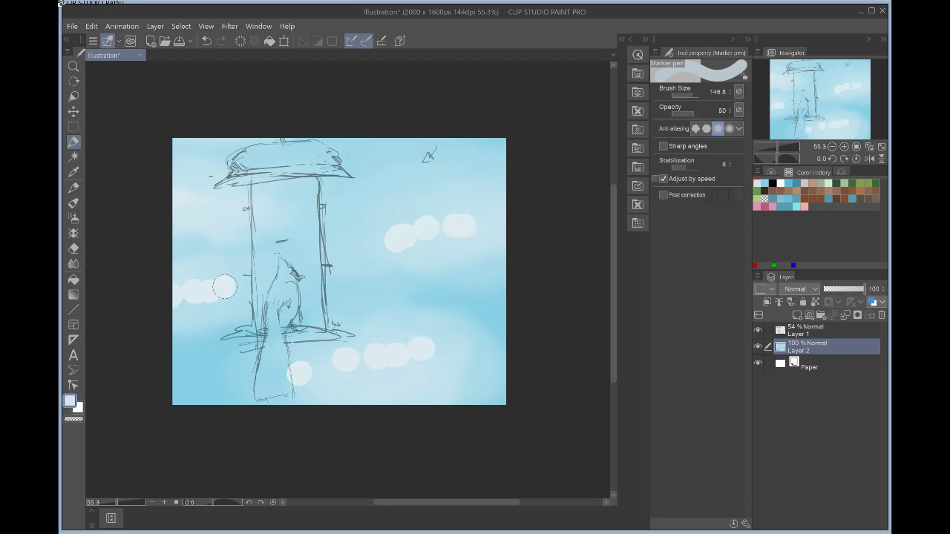
left_click(184, 205)
left_click(215, 199)
left_click(248, 206)
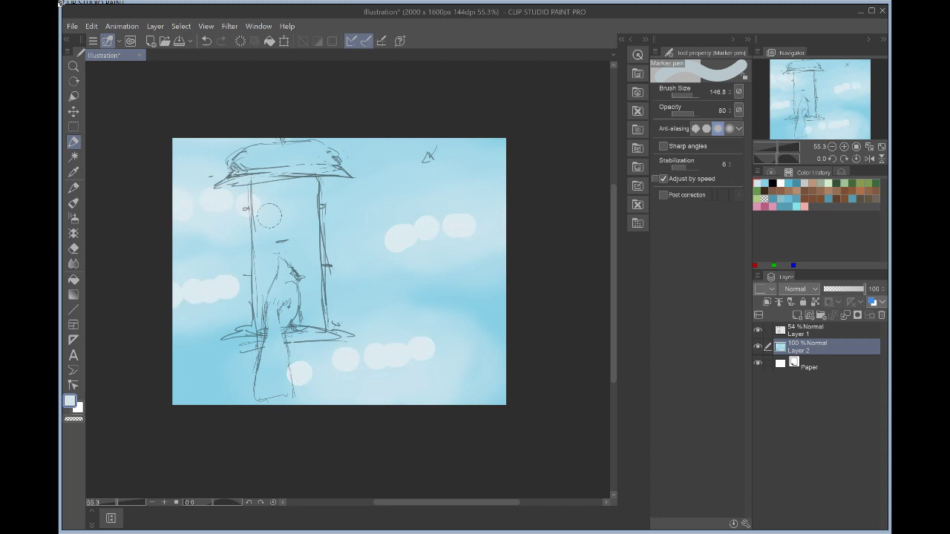
- Blend the pale spots into soft cloud highlights, reducing the Blend brush size to 85.2
left_click(74, 263)
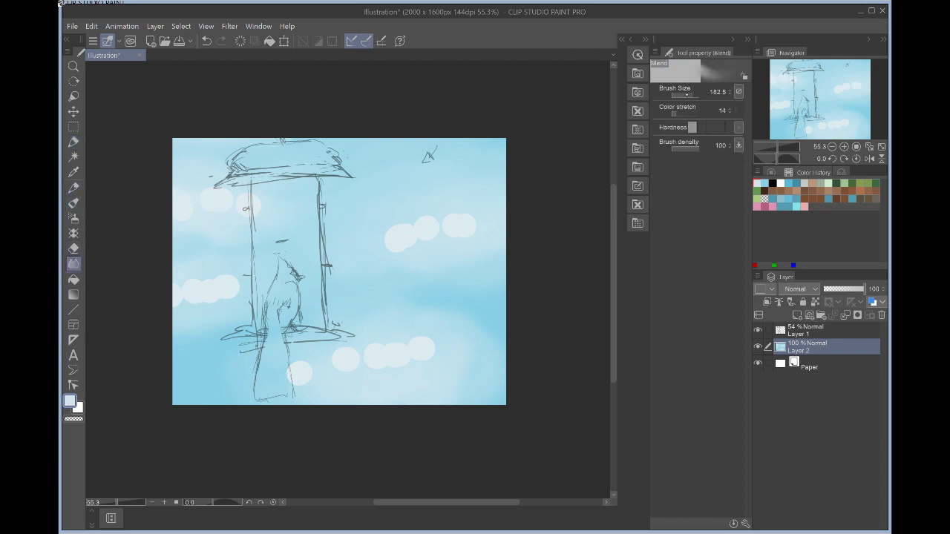
left_click(687, 95)
key("bracketright")
key("bracketright")
key("bracketright")
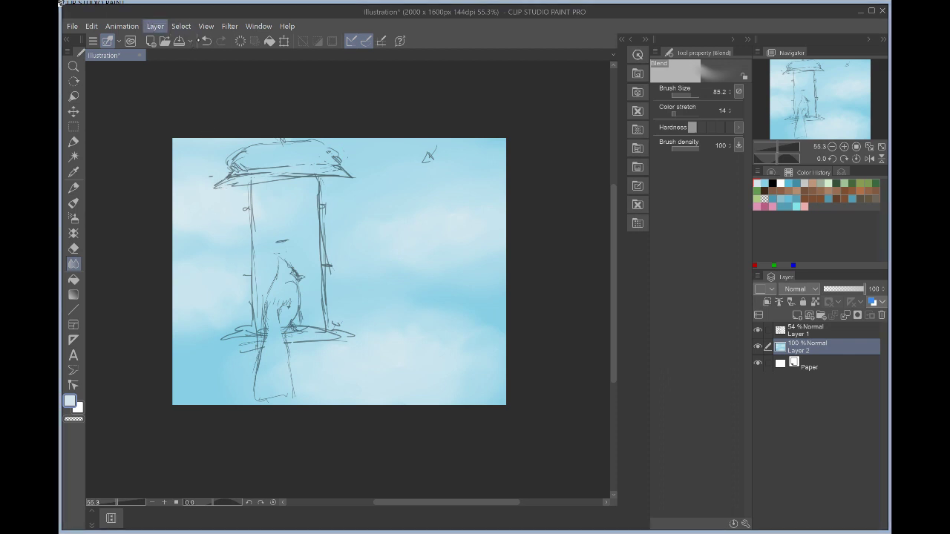
- Create a new layer above the sky layer and make a rectangular selection over the feeder's tube
key("ctrl+shift+n")
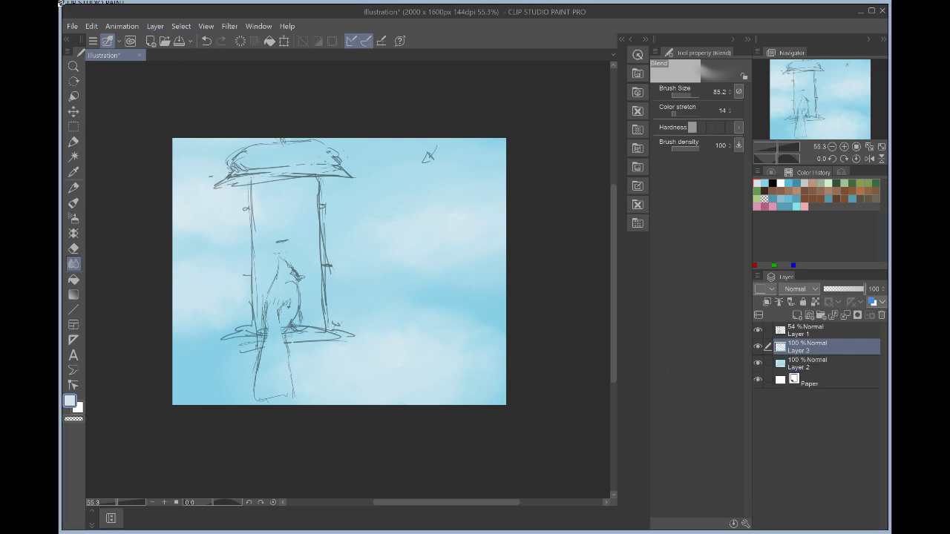
key("m")
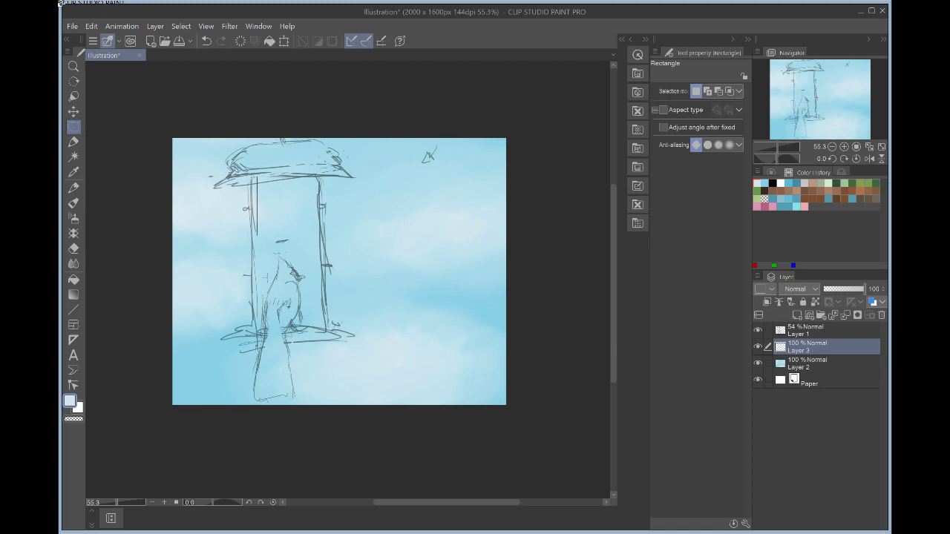
mouse_move(267, 277)
left_mouse_down()
mouse_move(287, 316)
mouse_move(323, 330)
left_mouse_up()
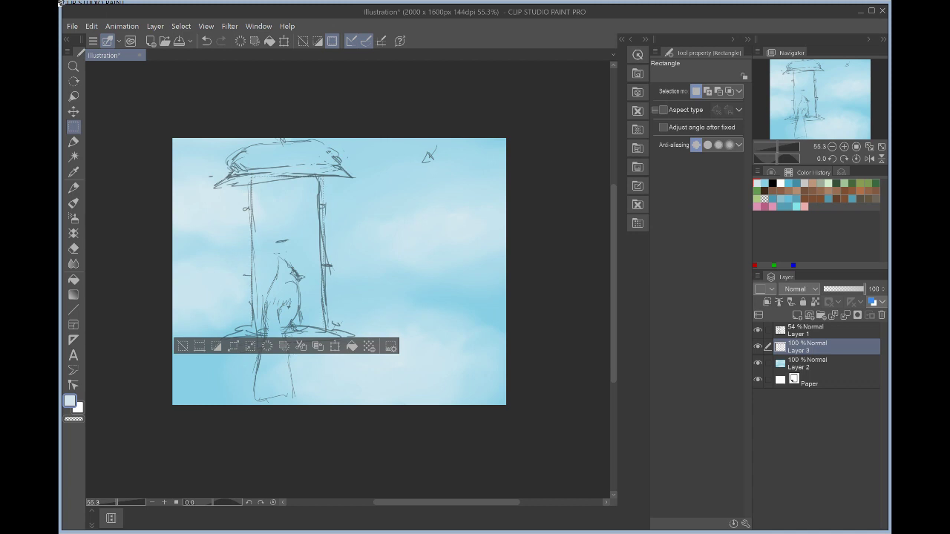
- Paint the selected feeder tube dark brown on Layer 3 with the Marker pen
left_click(764, 191)
left_click(74, 141)
mouse_move(293, 189)
left_mouse_down()
mouse_move(255, 202)
mouse_move(266, 187)
mouse_move(266, 238)
mouse_move(253, 211)
mouse_move(264, 319)
mouse_move(270, 176)
mouse_move(266, 290)
mouse_move(287, 286)
mouse_move(301, 193)
mouse_move(311, 323)
mouse_move(305, 202)
mouse_move(324, 224)
mouse_move(326, 320)
mouse_move(308, 193)
mouse_move(283, 181)
mouse_move(254, 188)
mouse_move(264, 303)
mouse_move(277, 291)
mouse_move(300, 186)
mouse_move(297, 299)
mouse_move(314, 249)
mouse_move(315, 185)
left_mouse_up()
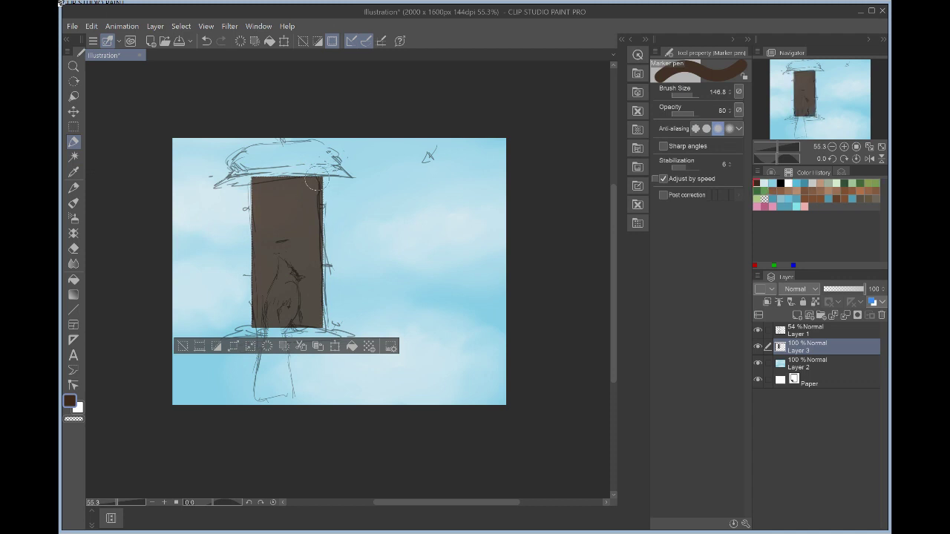
- Dab light orange-brown seeds over the upper part of the feeder tube with the Marker pen at brush size 25.7
key("y")
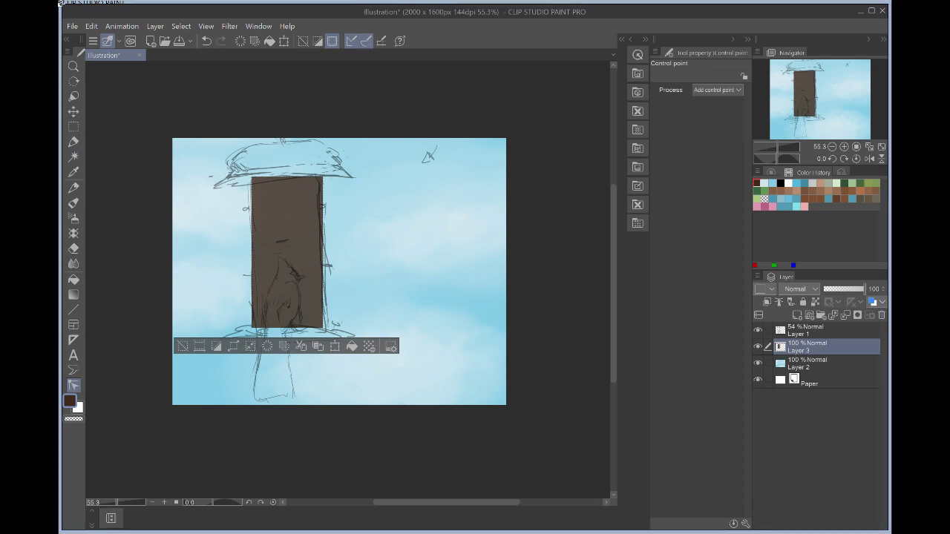
left_click(796, 191)
left_click(859, 190)
key("p")
left_click(73, 142)
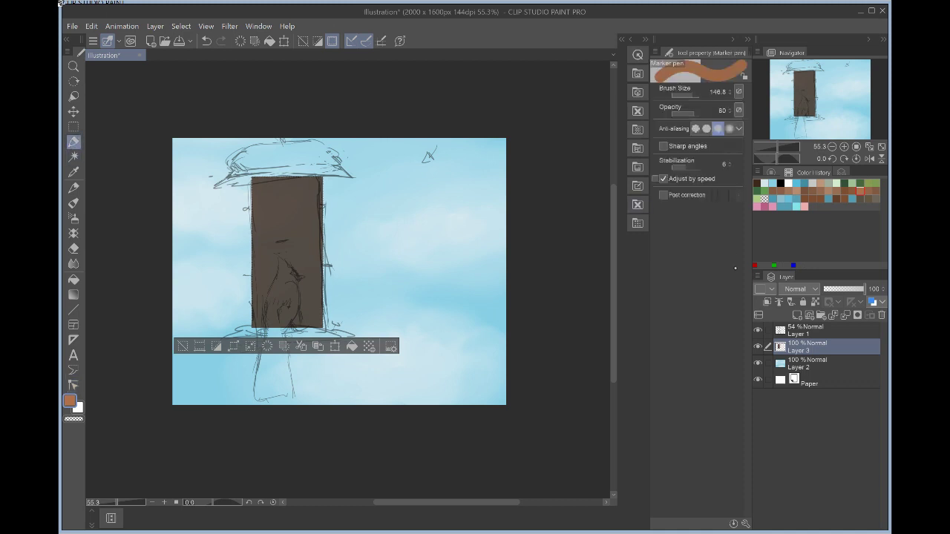
left_click_drag(696, 96, 683, 96)
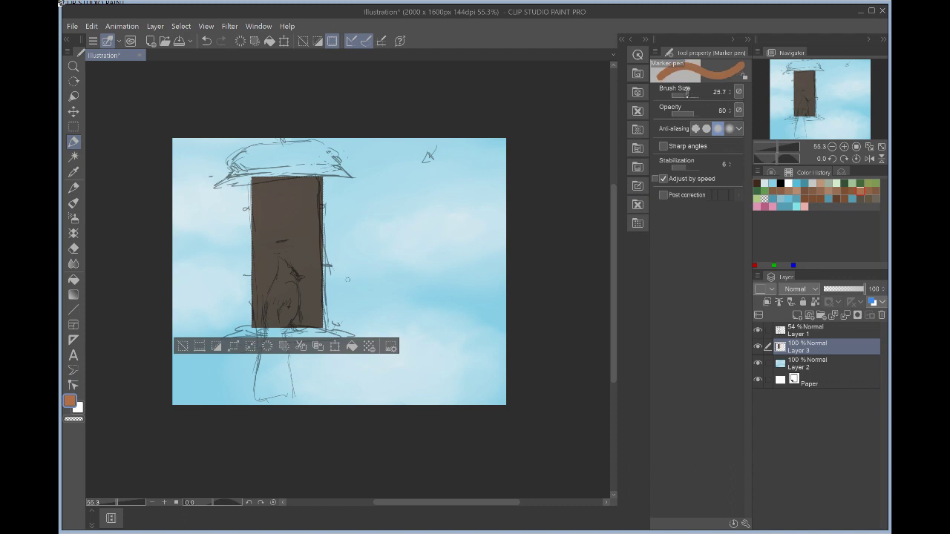
mouse_move(303, 202)
left_mouse_down()
mouse_move(279, 202)
mouse_move(281, 192)
mouse_move(265, 218)
left_mouse_up()
left_click(282, 192)
left_click_drag(262, 200, 256, 197)
left_click_drag(254, 182, 260, 187)
left_click_drag(273, 232, 297, 215)
left_click(295, 204)
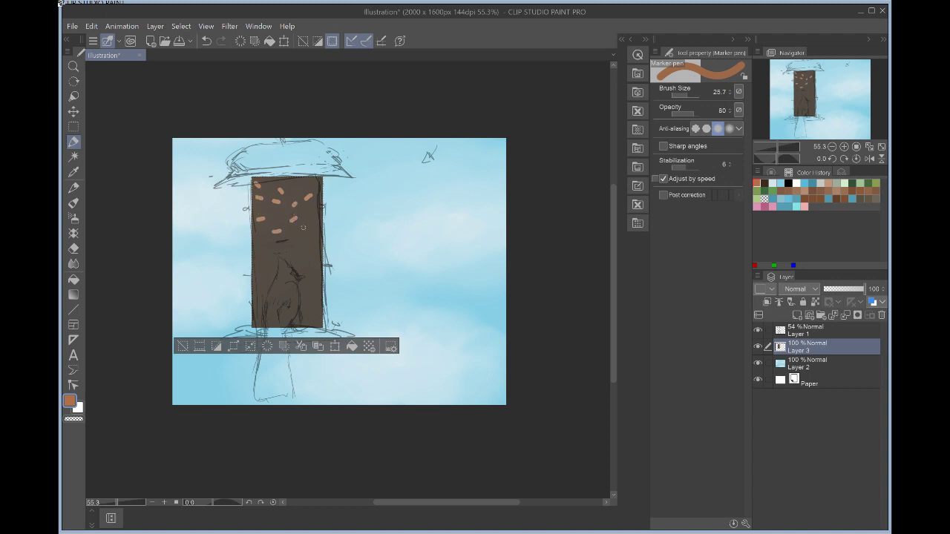
left_click(307, 234)
left_click(313, 219)
left_click(313, 204)
left_click(303, 184)
mouse_move(279, 179)
left_mouse_down()
mouse_move(287, 181)
mouse_move(294, 216)
left_mouse_up()
left_click(294, 245)
left_click_drag(297, 260, 314, 263)
left_click(313, 249)
left_click(316, 230)
left_click(271, 241)
left_click(260, 254)
left_click(261, 237)
left_click(288, 259)
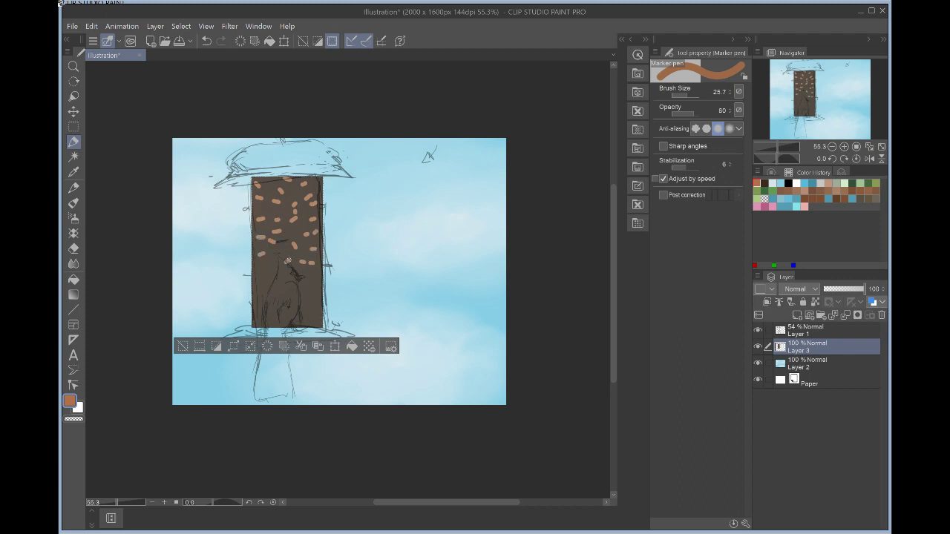
- Continue the orange-brown seeds over the tube's lower part around the sketched bird, and fill the remaining gaps near the top
left_click(302, 269)
left_click(313, 277)
left_click(314, 299)
left_click(321, 290)
left_click(271, 280)
left_click_drag(261, 282, 265, 263)
left_click(270, 272)
left_click_drag(272, 256, 288, 245)
left_click_drag(265, 290, 269, 288)
mouse_move(261, 300)
left_mouse_down()
mouse_move(257, 315)
mouse_move(302, 319)
left_mouse_up()
left_click_drag(302, 309, 320, 310)
left_click_drag(319, 323, 322, 321)
left_click(297, 297)
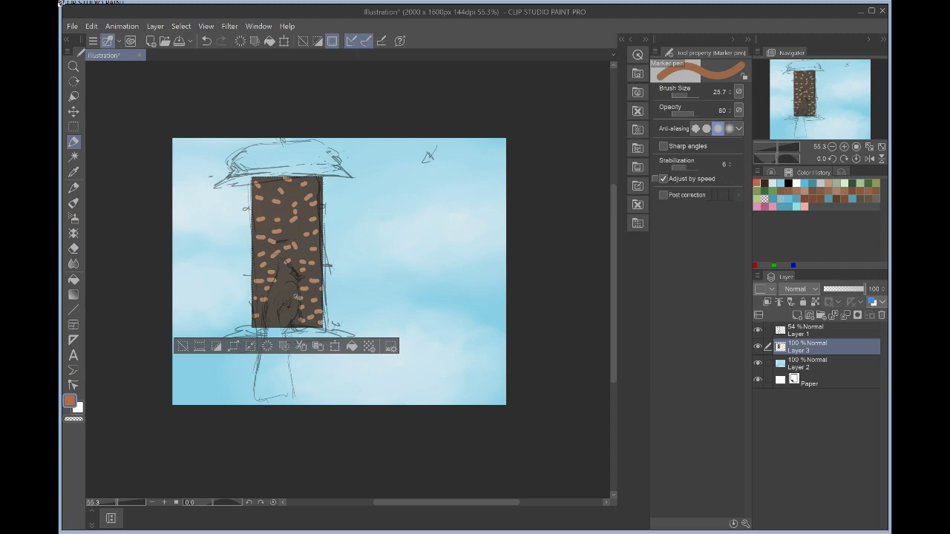
left_click(311, 293)
left_click(305, 275)
left_click(318, 274)
left_click(295, 232)
left_click(306, 215)
left_click(294, 194)
left_click(315, 189)
left_click(319, 180)
left_click(272, 181)
left_click_drag(259, 178, 264, 179)
left_click_drag(255, 212, 289, 214)
- Fill the gaps between the seeds with medium brown dabs and darker brown dabs, raising the Marker pen opacity to 95 for the darker ones
left_click(820, 198)
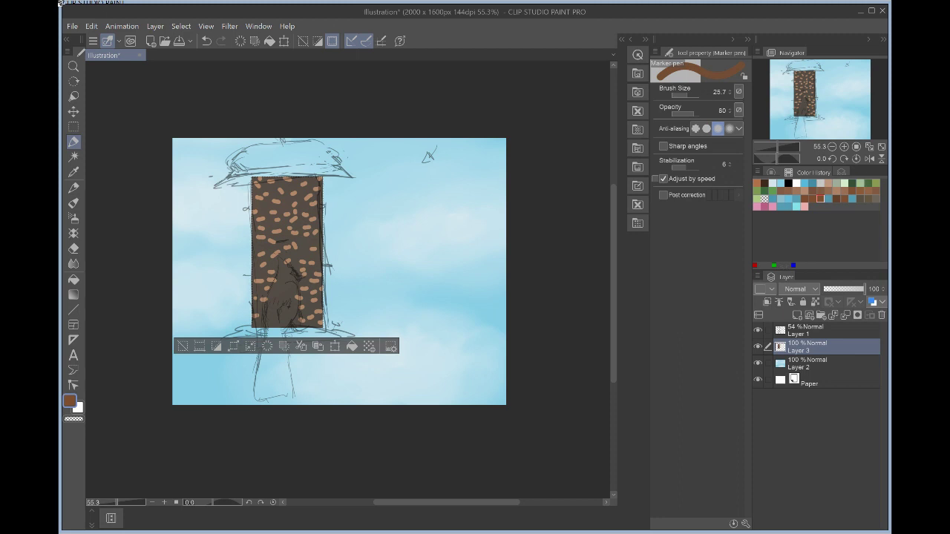
left_click(288, 201)
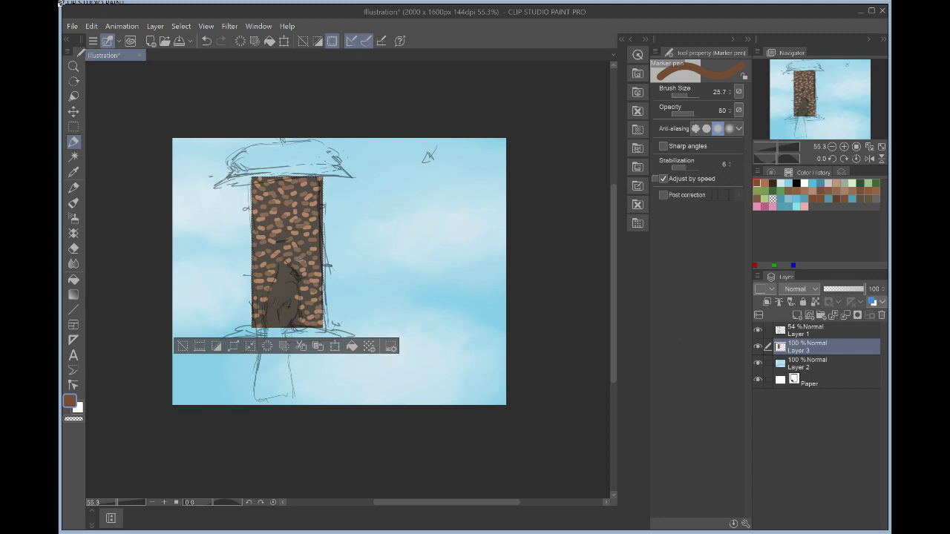
left_click(820, 199)
left_click(836, 198)
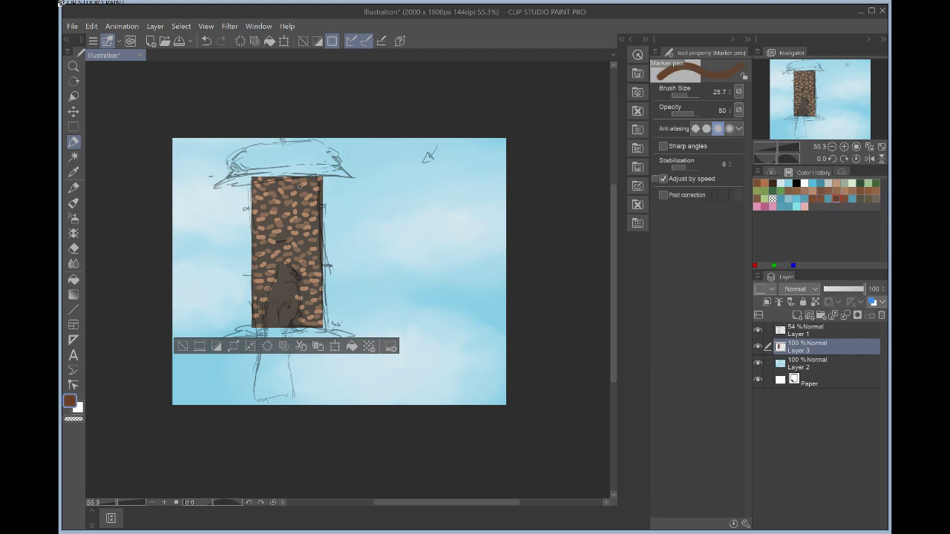
left_click(300, 188)
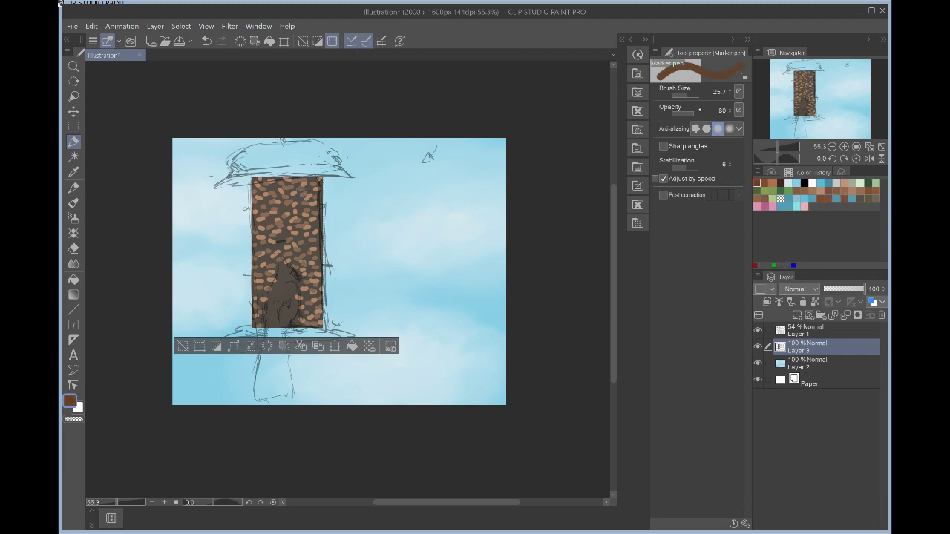
left_click(698, 110)
left_click(206, 41)
left_click_drag(700, 111, 697, 110)
mouse_move(297, 194)
left_mouse_down()
mouse_move(316, 179)
mouse_move(313, 194)
left_mouse_up()
left_click(844, 182)
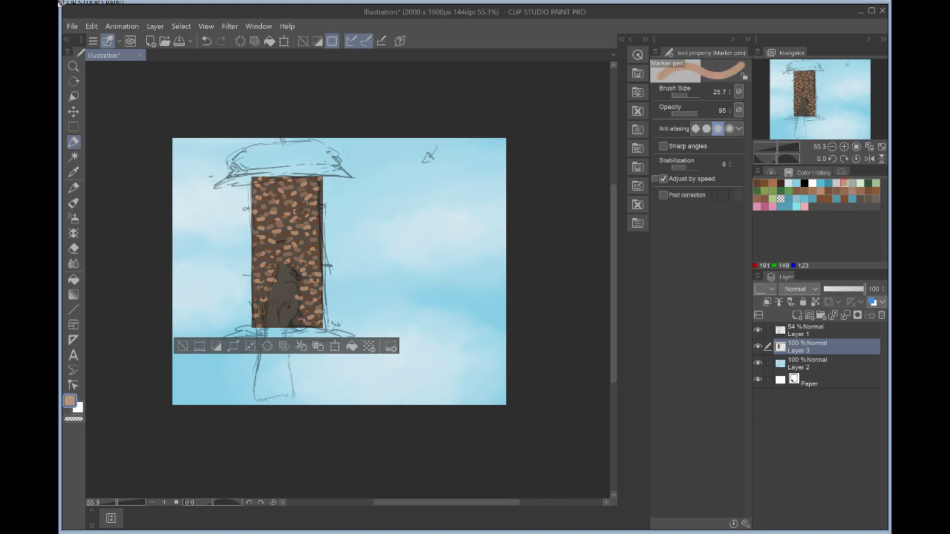
left_click(310, 178)
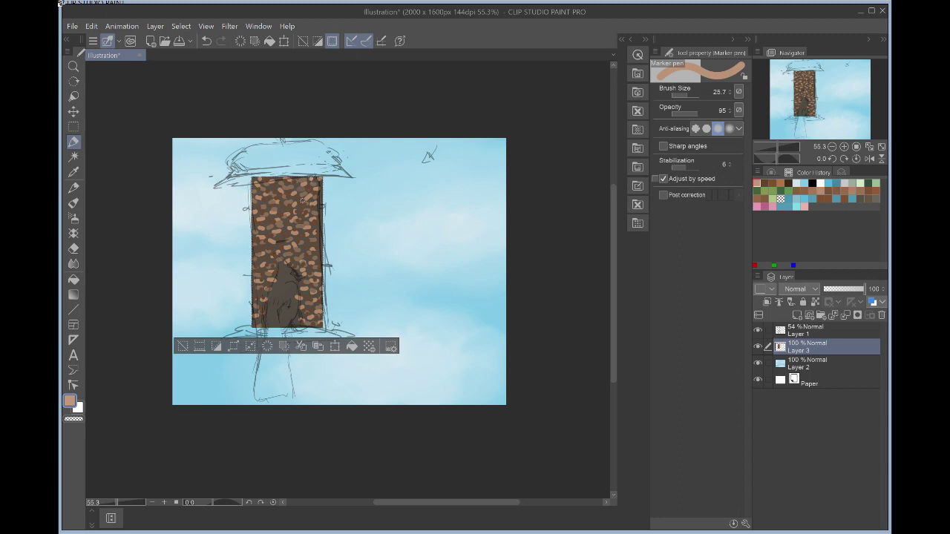
left_click(206, 41)
- Mix a muted ochre with hue 42, saturation 34 and value 69, testing it on the tube, and set the Marker pen opacity to 100
left_click(770, 172)
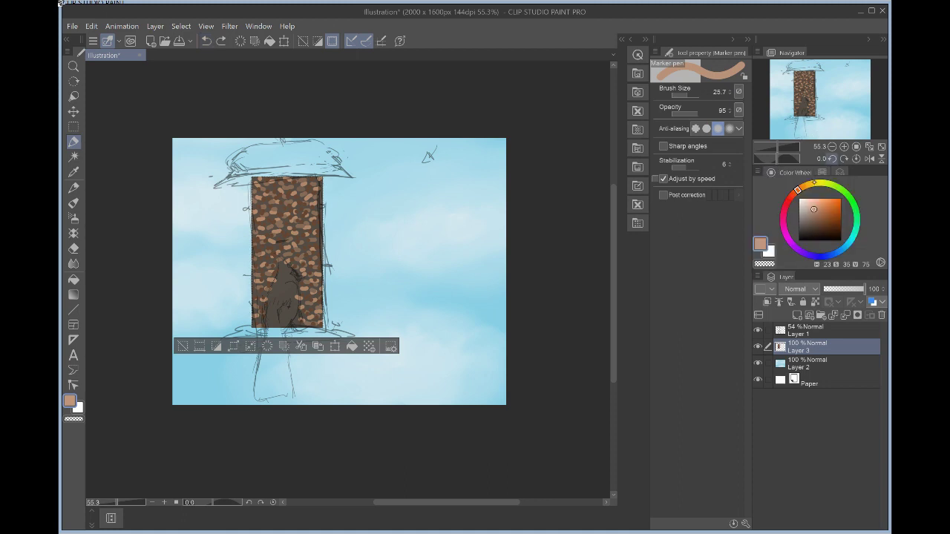
left_click_drag(804, 185, 818, 205)
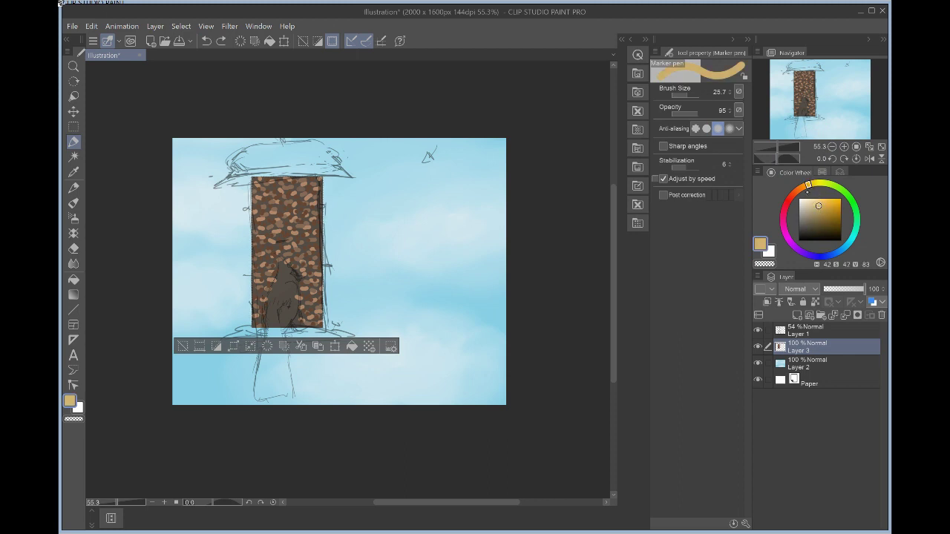
left_click_drag(699, 111, 696, 112)
left_click(304, 208)
key("ctrl+z")
left_click_drag(819, 209, 813, 211)
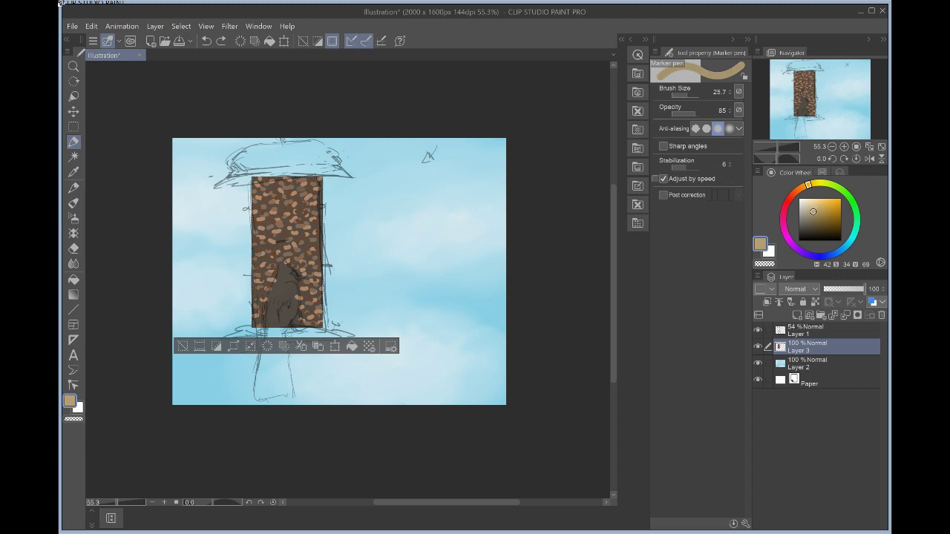
left_click(294, 201)
left_click(206, 40)
left_click_drag(697, 116, 707, 112)
- Dab small muted ochre seeds across the upper part of the feeder tube
left_click(295, 216)
left_click(266, 223)
left_click(274, 215)
left_click(283, 211)
left_click(278, 207)
left_click(274, 190)
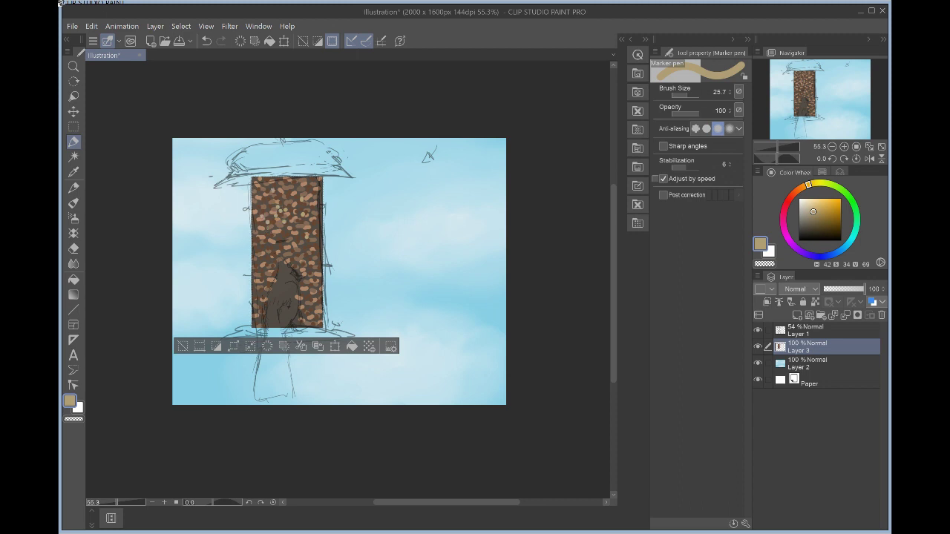
left_click(312, 179)
left_click(311, 223)
left_click(315, 223)
left_click(319, 232)
left_click(320, 246)
left_click(312, 237)
left_click(295, 237)
left_click(270, 257)
left_click(261, 250)
left_click(280, 247)
left_click(282, 238)
left_click(283, 234)
left_click(279, 233)
left_click(262, 234)
left_click(268, 202)
left_click(259, 206)
left_click(256, 182)
left_click(260, 181)
left_click(263, 184)
left_click(297, 195)
left_click(293, 200)
left_click(296, 208)
left_click(272, 233)
left_click(283, 227)
left_click(274, 248)
left_click(264, 258)
left_click(256, 245)
left_click(254, 225)
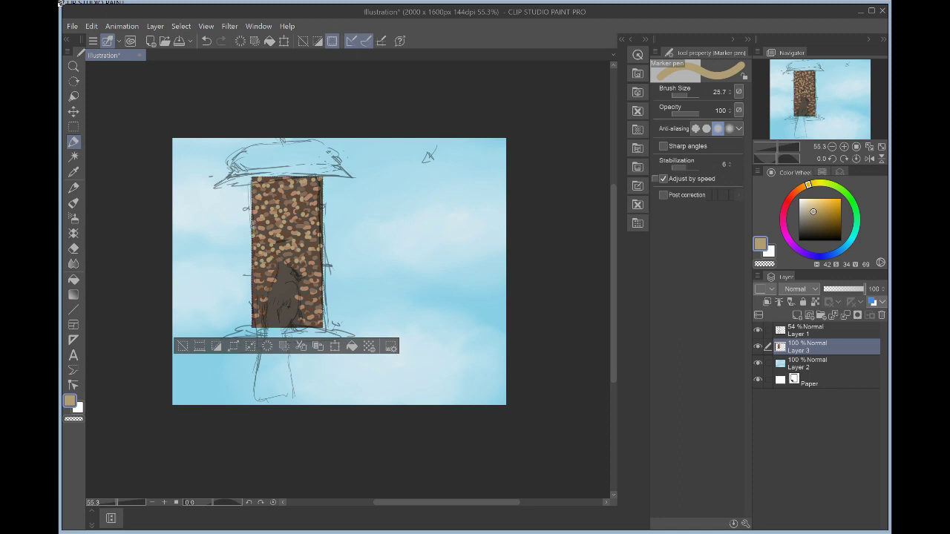
- Dab muted ochre seeds over the lower part of the tube around the bird and up its right side
left_click(260, 271)
left_click(256, 290)
left_click(255, 296)
left_click(261, 293)
left_click(268, 293)
left_click(277, 269)
left_click(287, 258)
left_click(266, 298)
left_click(258, 303)
left_click(263, 306)
left_click(261, 320)
left_click(256, 324)
left_click(253, 310)
left_click(255, 292)
left_click(254, 285)
left_click(264, 317)
left_click(303, 319)
left_click(298, 320)
left_click(296, 317)
left_click(306, 321)
left_click(308, 310)
left_click(319, 320)
left_click(312, 309)
left_click(304, 298)
left_click(305, 293)
left_click(308, 293)
left_click(317, 284)
left_click(319, 280)
left_click(306, 281)
left_click(304, 275)
left_click(307, 270)
left_click(314, 271)
left_click(319, 262)
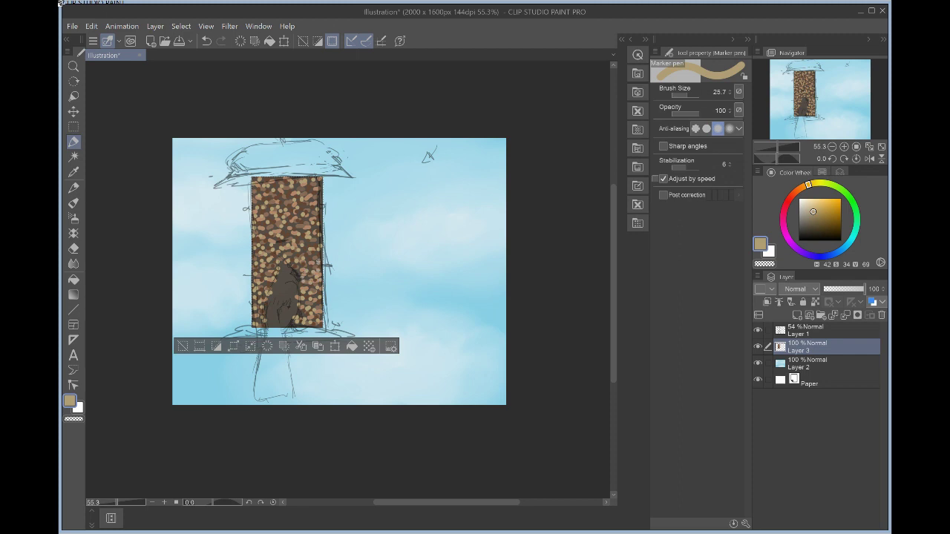
left_click(317, 260)
left_click(309, 267)
left_click(306, 262)
left_click(308, 256)
left_click(314, 254)
left_click(317, 240)
left_click(317, 240)
left_click(295, 238)
- Mix a dark muted green with hue 96, saturation 25 and value 39, and dab green seeds over the tube at opacity 100
mouse_move(828, 184)
left_mouse_down()
mouse_move(849, 197)
mouse_move(814, 217)
mouse_move(841, 189)
mouse_move(820, 211)
left_mouse_up()
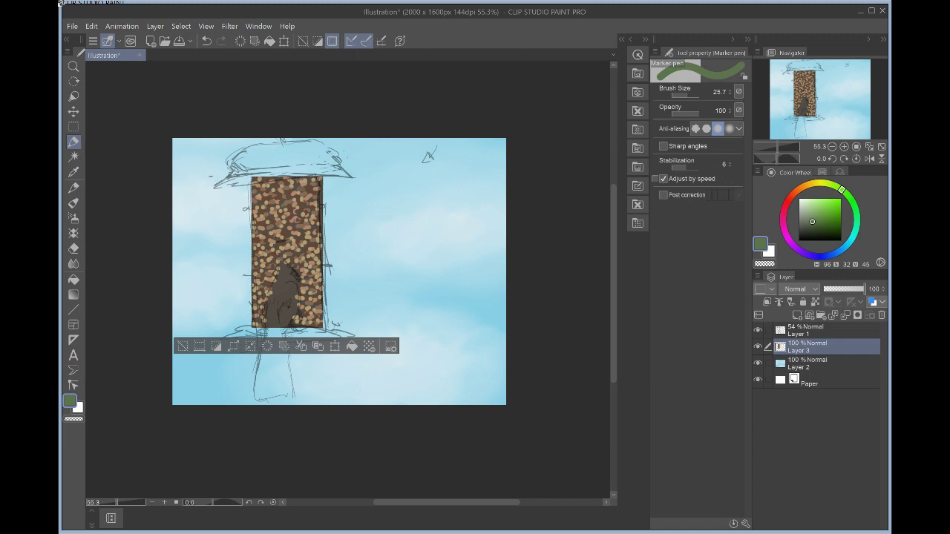
left_click(206, 41)
left_click_drag(699, 109, 693, 110)
left_click(291, 206)
left_click(206, 41)
left_click_drag(691, 112, 699, 112)
left_click(306, 194)
key("ctrl+z")
left_click_drag(813, 222, 811, 221)
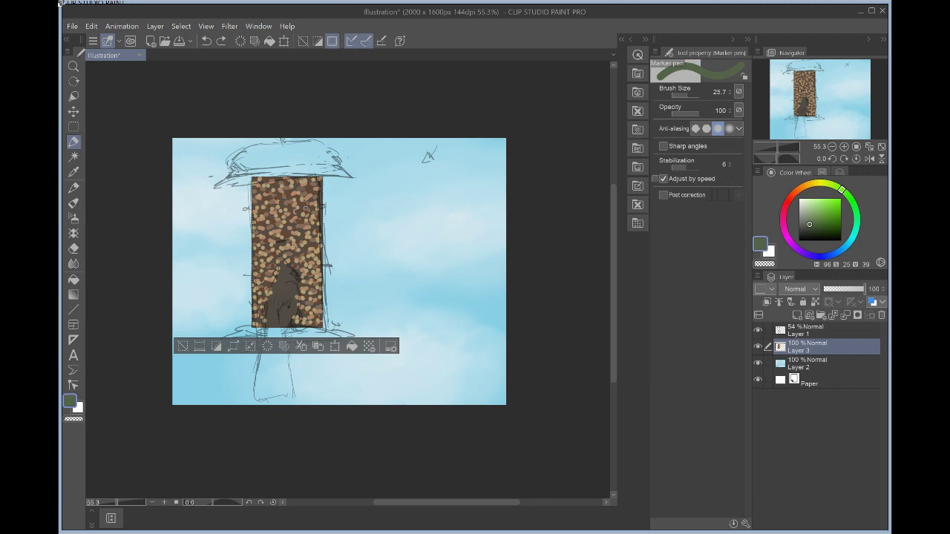
left_click_drag(303, 209, 305, 215)
- Dab ochre, tan and dark brown seeds along the feeder tube's right edge using previously used colours, undoing a misplaced mark
left_click(821, 172)
left_click(779, 183)
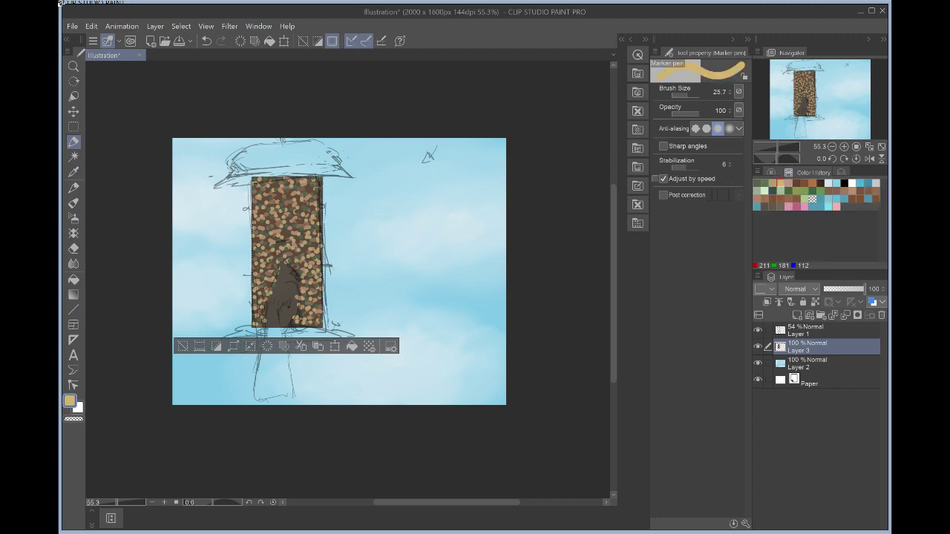
left_click_drag(321, 230, 321, 186)
left_click(788, 183)
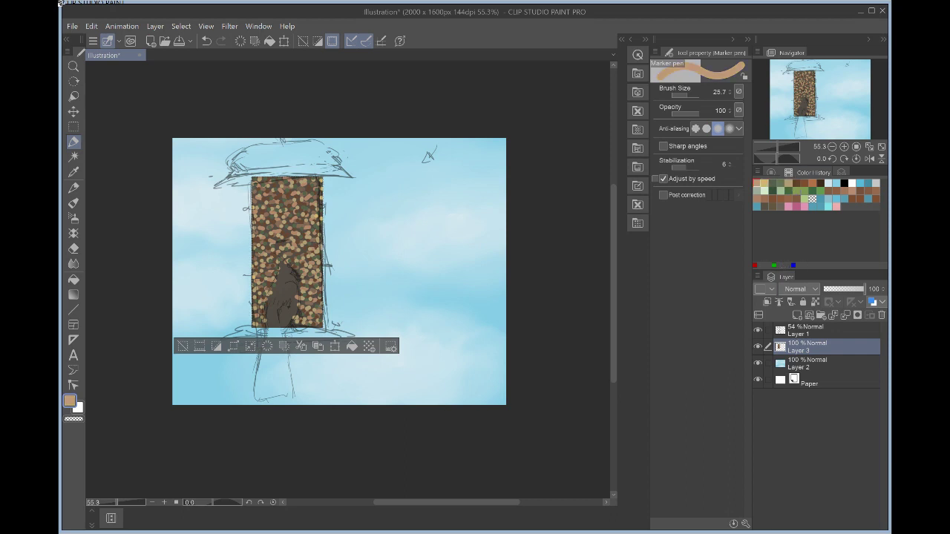
left_click(206, 40)
left_click(803, 181)
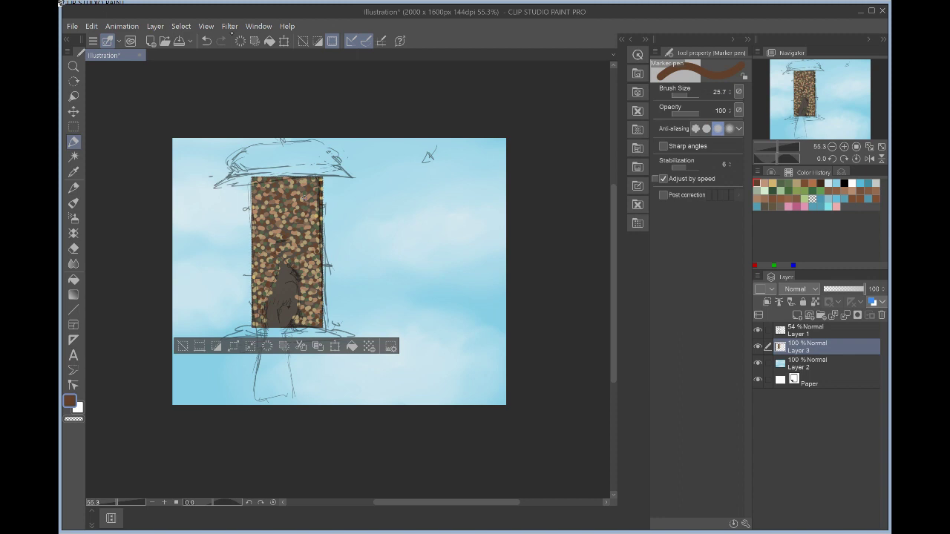
- Soften the seeds around the bird and across the upper right of the tube with the Blend tool at brush size 85.2
left_click(229, 26)
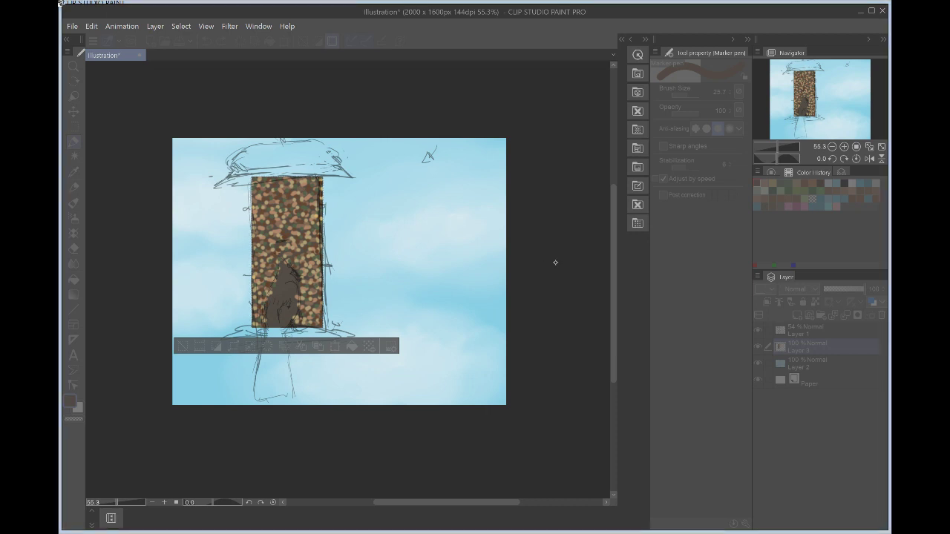
left_click(73, 264)
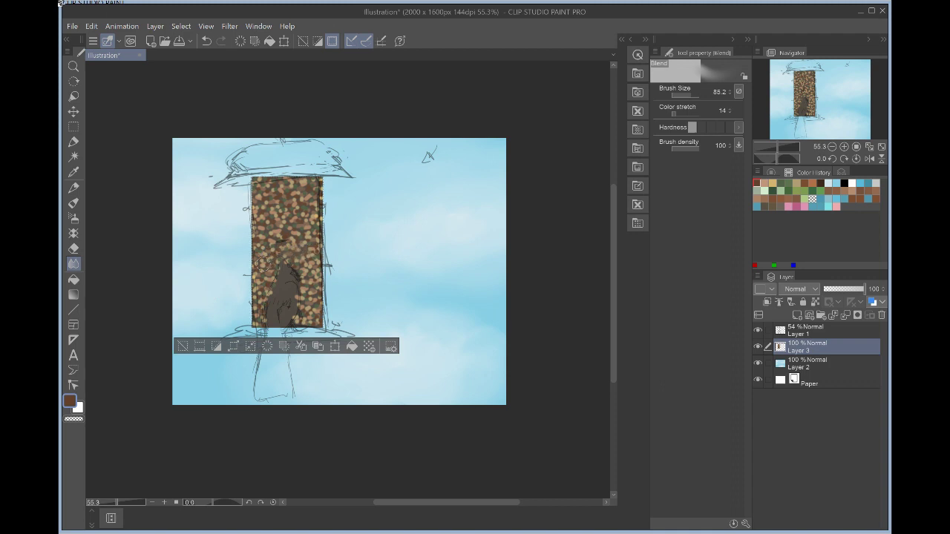
mouse_move(262, 267)
left_mouse_down()
mouse_move(268, 273)
mouse_move(254, 288)
mouse_move(271, 283)
mouse_move(256, 297)
mouse_move(306, 307)
mouse_move(316, 283)
mouse_move(300, 265)
mouse_move(306, 258)
left_mouse_up()
left_click_drag(301, 320, 292, 319)
mouse_move(297, 265)
left_mouse_down()
mouse_move(307, 259)
mouse_move(289, 260)
mouse_move(309, 251)
left_mouse_up()
mouse_move(279, 245)
left_mouse_down()
mouse_move(309, 248)
mouse_move(295, 248)
mouse_move(307, 235)
mouse_move(259, 233)
mouse_move(318, 228)
mouse_move(267, 230)
mouse_move(261, 240)
mouse_move(262, 220)
mouse_move(316, 220)
mouse_move(298, 223)
mouse_move(317, 234)
mouse_move(321, 322)
left_mouse_up()
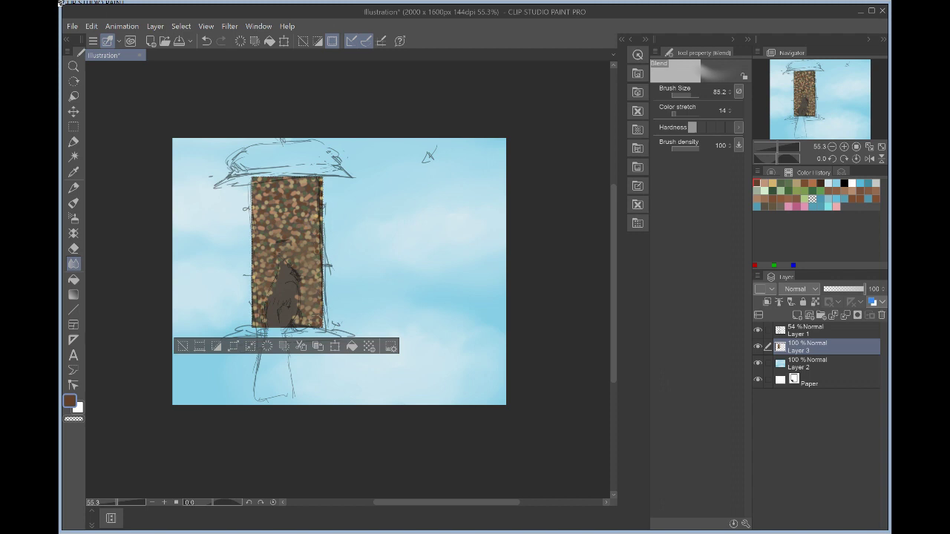
mouse_move(318, 219)
left_mouse_down()
mouse_move(283, 211)
mouse_move(331, 203)
left_mouse_up()
mouse_move(295, 182)
left_mouse_down()
mouse_move(247, 198)
mouse_move(278, 200)
mouse_move(269, 208)
mouse_move(245, 209)
mouse_move(306, 203)
mouse_move(265, 215)
mouse_move(292, 217)
mouse_move(246, 224)
mouse_move(305, 232)
mouse_move(263, 234)
mouse_move(314, 231)
left_mouse_up()
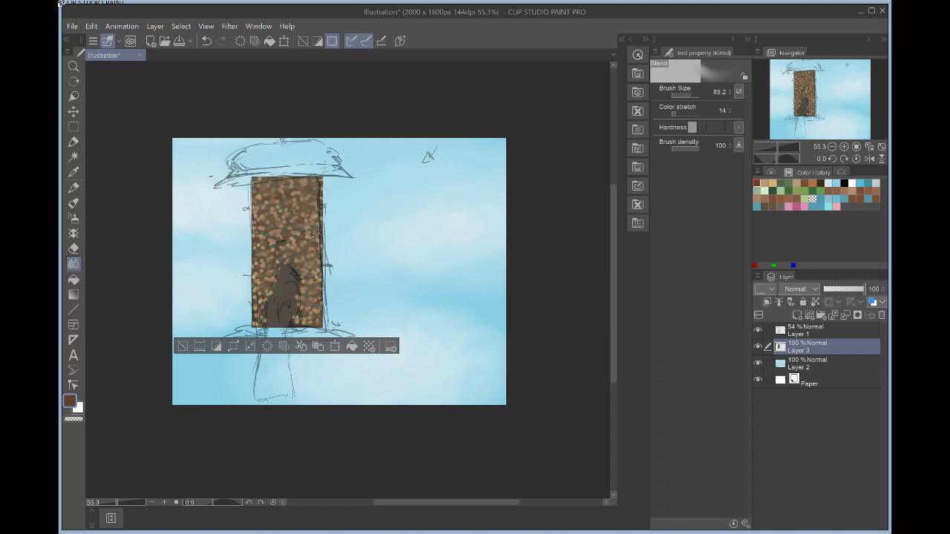
- Reduce the Blend brush size to 16.5 and undo the last change to the seeds
left_click(687, 96)
key("u")
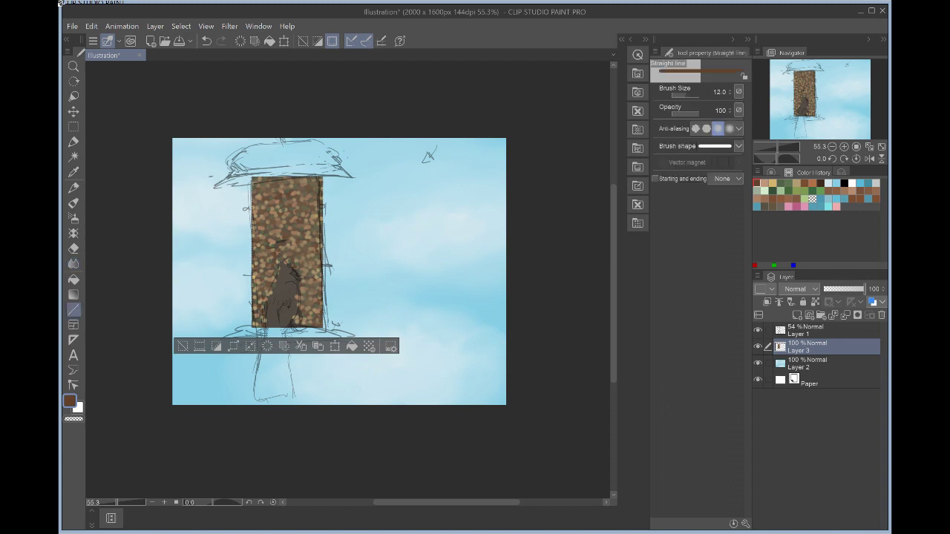
left_click(206, 43)
left_click(73, 263)
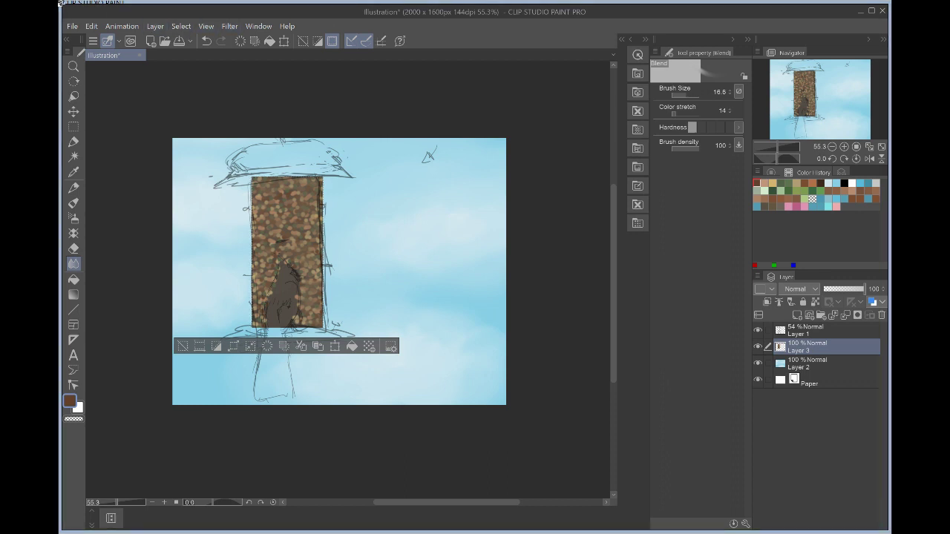
- Add a new layer above the seed layer, clip it to the layer below and set its blending mode to Soft light
key("ctrl+shift+n")
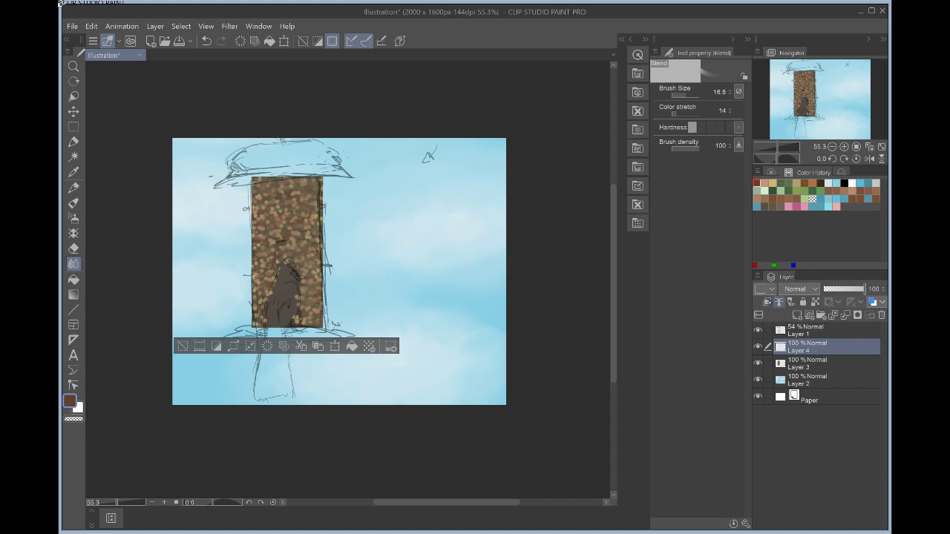
left_click(766, 302)
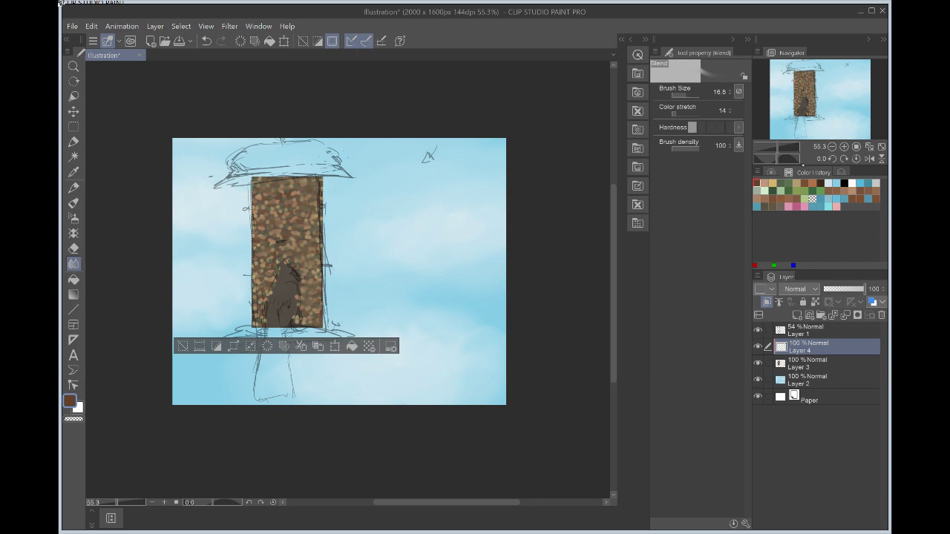
left_click(803, 166)
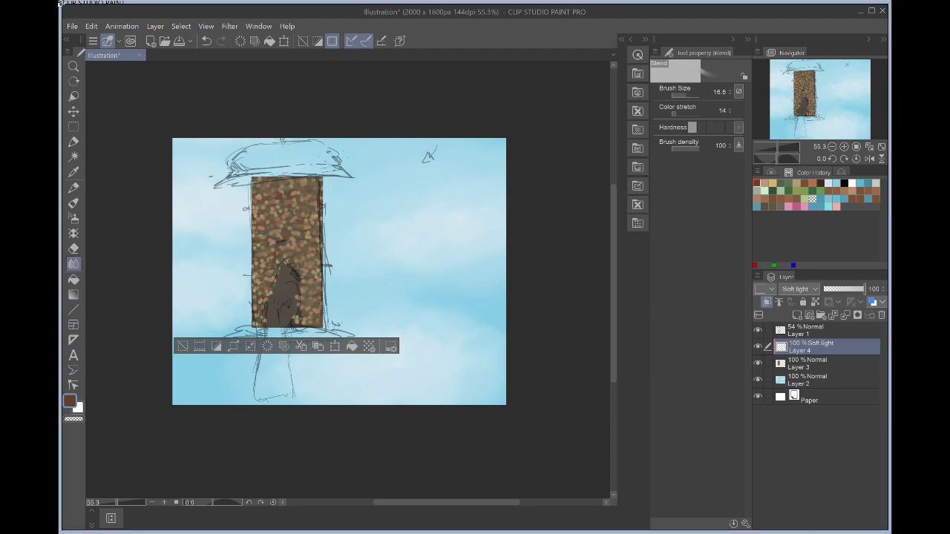
- Paint pale blue vertical highlights on the tube's upper left and lower right with the Marker pen, lowering its opacity to 78
left_click(829, 184)
left_click(73, 141)
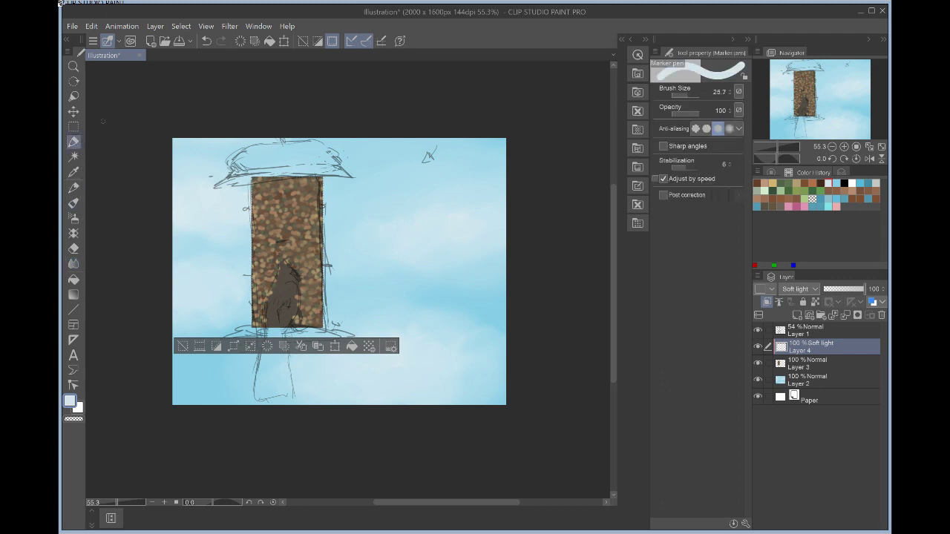
left_click_drag(264, 178, 270, 265)
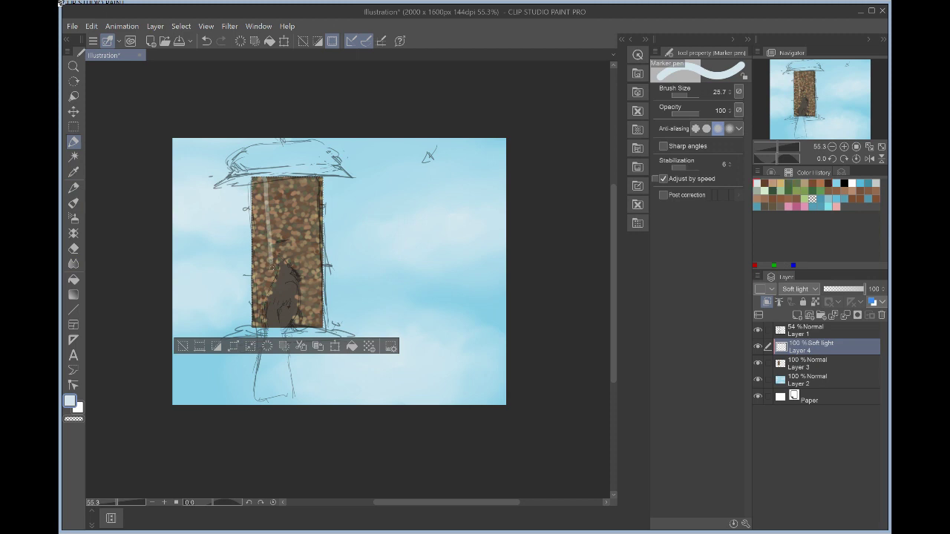
key("ctrl+z")
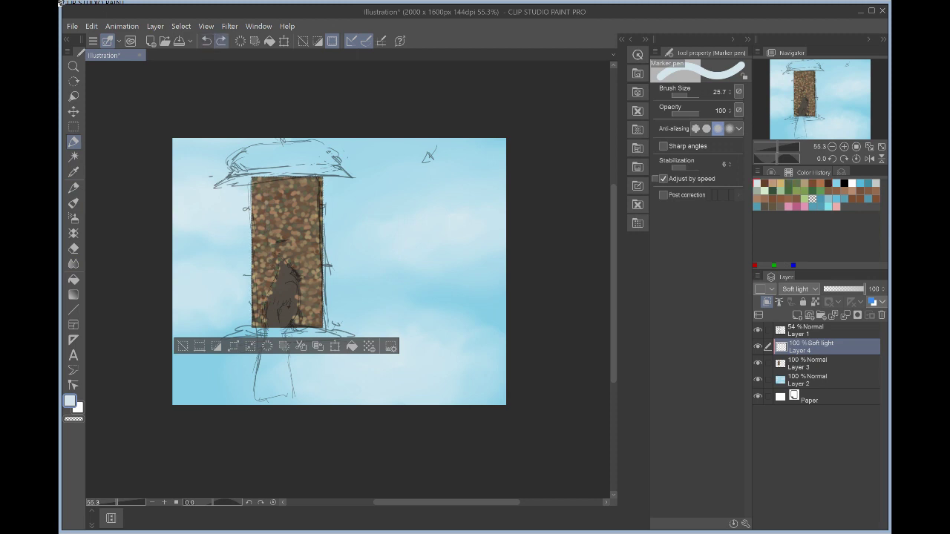
key("ctrl+y")
left_click(692, 114)
mouse_move(266, 232)
left_mouse_down()
mouse_move(267, 180)
mouse_move(275, 216)
left_mouse_up()
mouse_move(310, 292)
left_mouse_down()
mouse_move(312, 252)
mouse_move(312, 308)
left_mouse_up()
left_click_drag(308, 270, 308, 303)
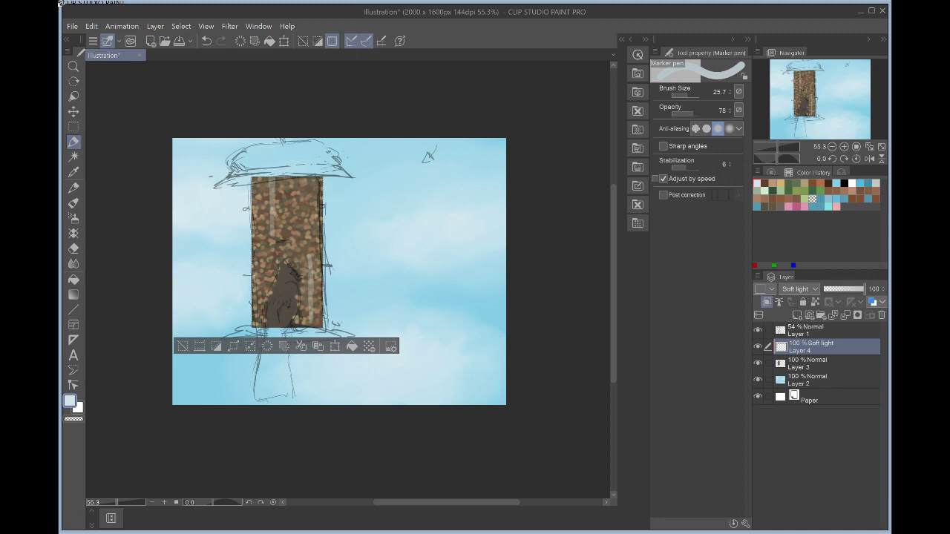
- Raise the Marker pen opacity to 100 and reinforce the tube's lower-right and upper-left highlights
left_click_drag(691, 113, 698, 113)
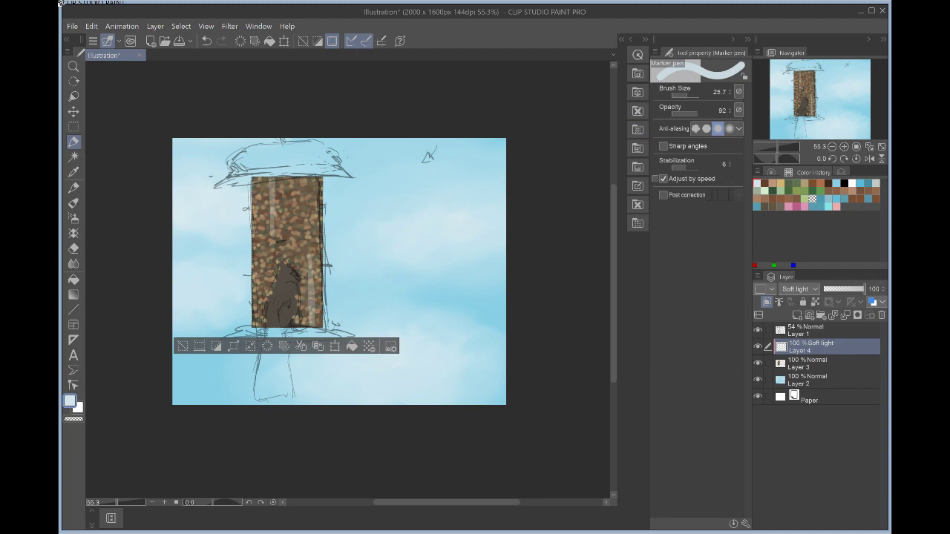
left_click_drag(695, 114, 700, 113)
left_click_drag(313, 290, 315, 328)
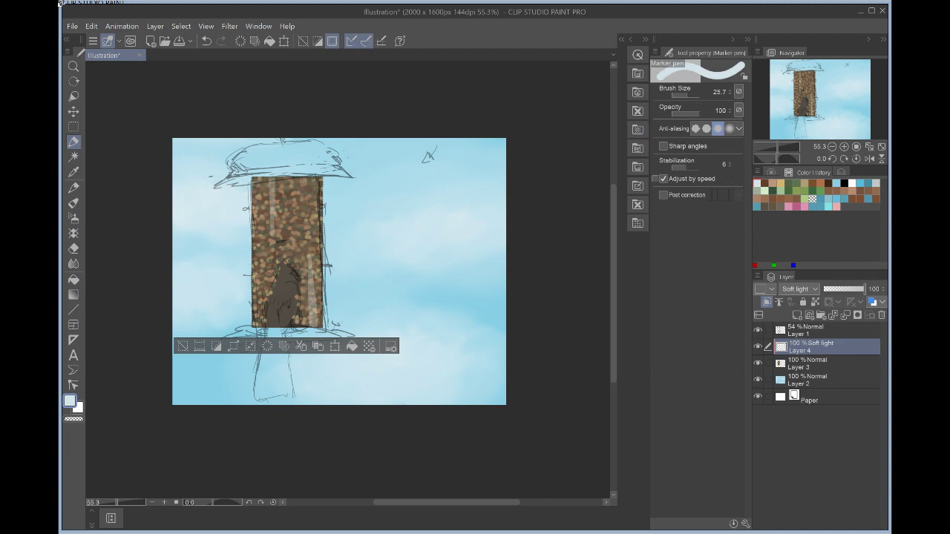
mouse_move(269, 173)
left_mouse_down()
mouse_move(269, 197)
mouse_move(273, 191)
left_mouse_up()
- Lower the Marker pen opacity to 25 and paint faint streaks down the left side of the tube to above the bird
left_click_drag(698, 113, 677, 114)
mouse_move(275, 192)
left_mouse_down()
mouse_move(273, 243)
mouse_move(271, 215)
left_mouse_up()
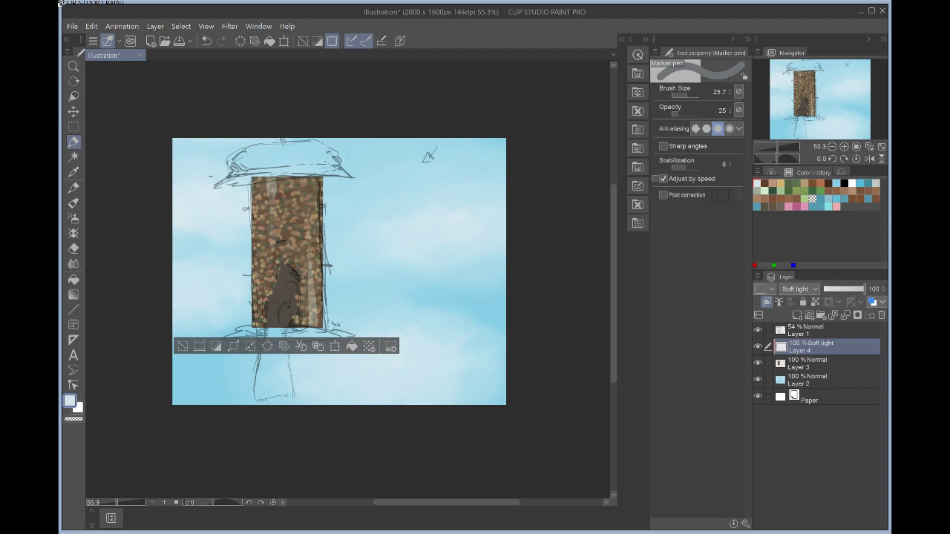
left_click_drag(274, 269, 273, 249)
- Raise the Marker pen opacity to 42 and then higher, widening the left highlight and extending the right one up the tube
left_click(684, 113)
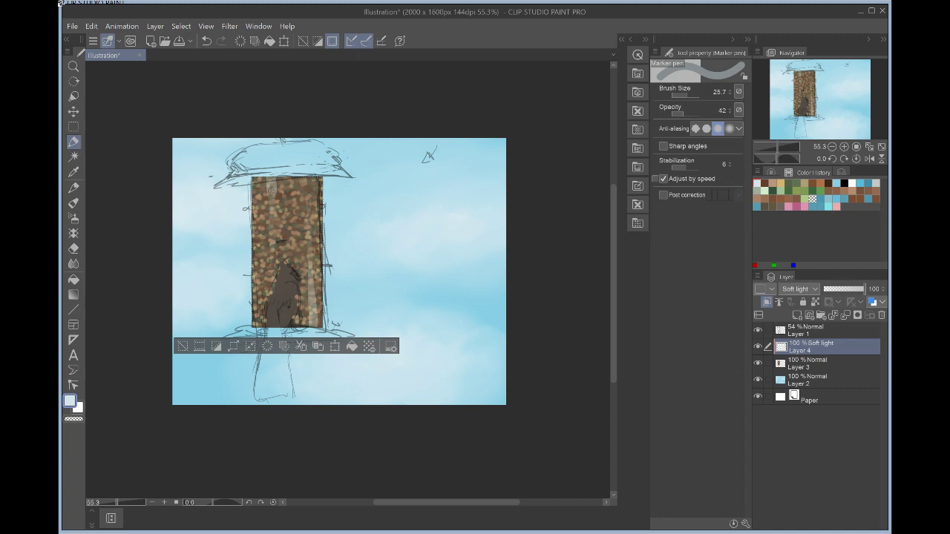
left_click_drag(276, 186, 276, 224)
mouse_move(312, 252)
left_mouse_down()
mouse_move(311, 230)
mouse_move(313, 271)
mouse_move(310, 214)
mouse_move(308, 276)
mouse_move(314, 244)
left_mouse_up()
left_click(685, 113)
mouse_move(310, 282)
left_mouse_down()
mouse_move(313, 297)
mouse_move(317, 273)
left_mouse_up()
left_click_drag(312, 219, 311, 195)
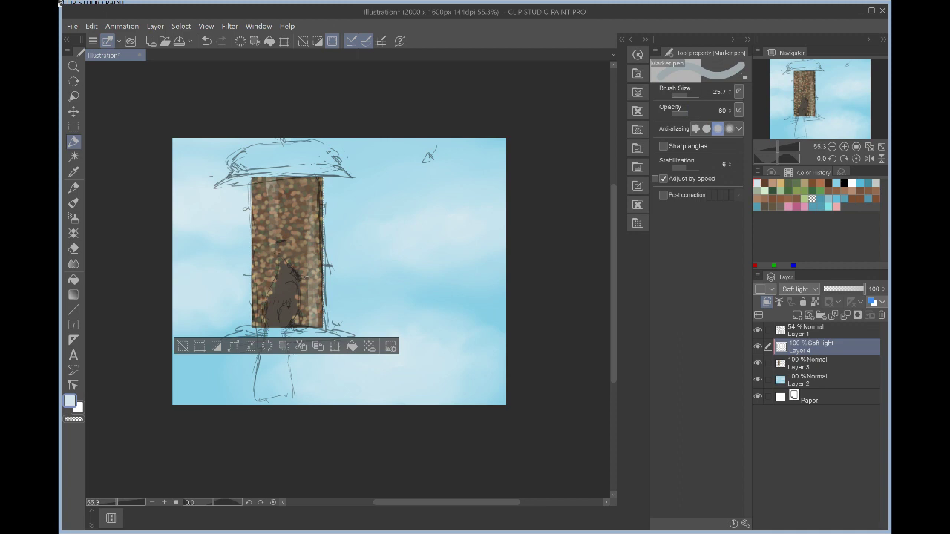
- Try extra pale streaks above the bird, lowering the Marker pen opacity to 28, and undo them
left_click_drag(304, 275, 299, 221)
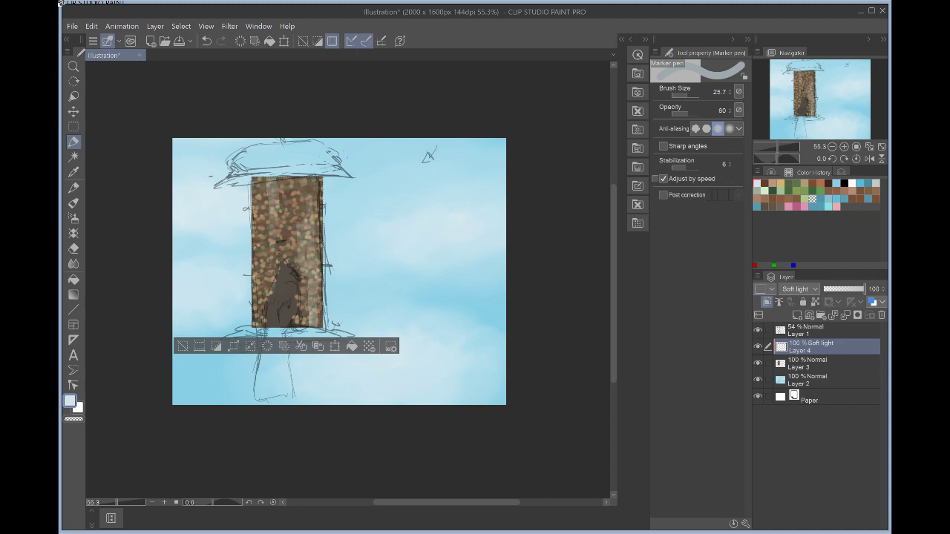
left_click_drag(687, 114, 676, 114)
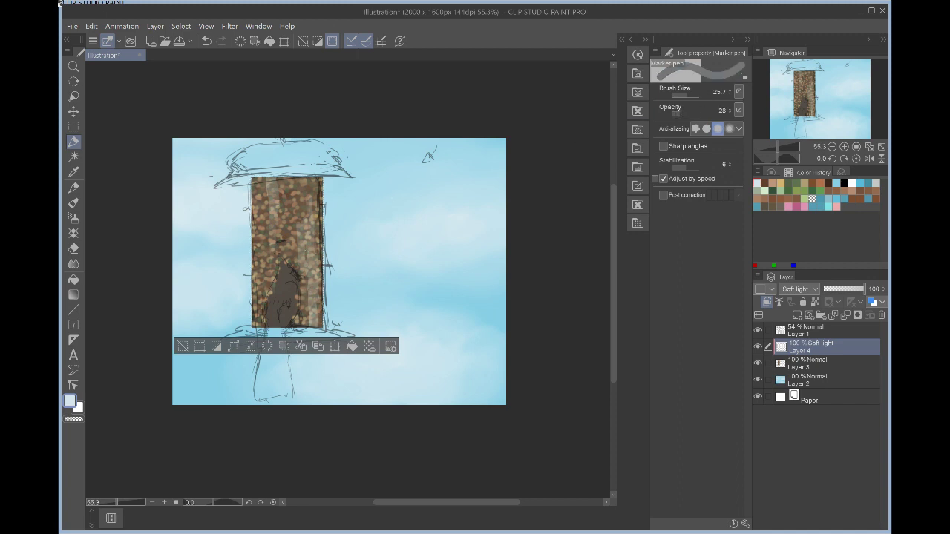
key("ctrl+z")
left_click_drag(294, 265, 292, 225)
left_click_drag(291, 259, 287, 246)
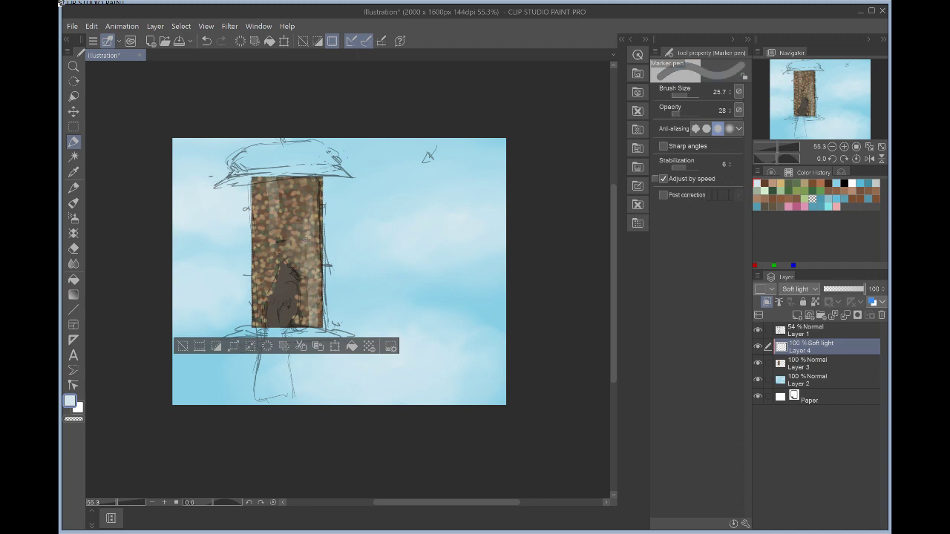
key("ctrl+z")
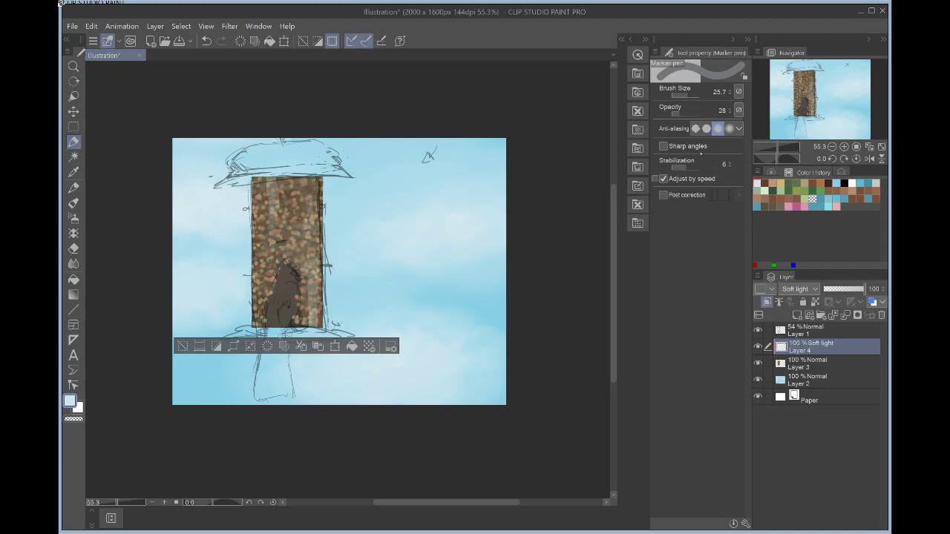
- Set the Marker pen to size 55.1 and opacity 100, and paint broad pale highlights down both sides of the tube
mouse_move(697, 95)
left_mouse_down()
mouse_move(689, 95)
mouse_move(701, 112)
left_mouse_up()
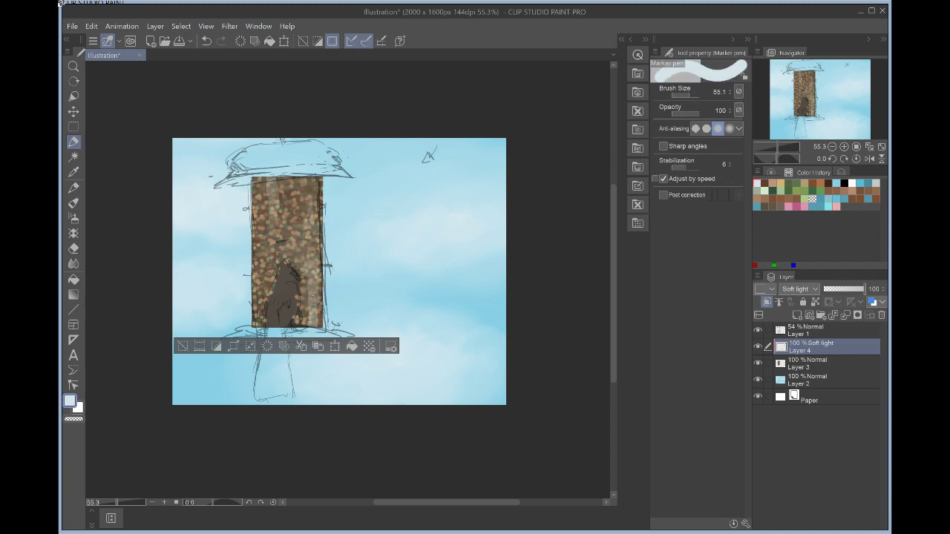
left_click_drag(312, 303, 313, 327)
left_click_drag(272, 186, 276, 195)
left_click_drag(270, 320, 270, 325)
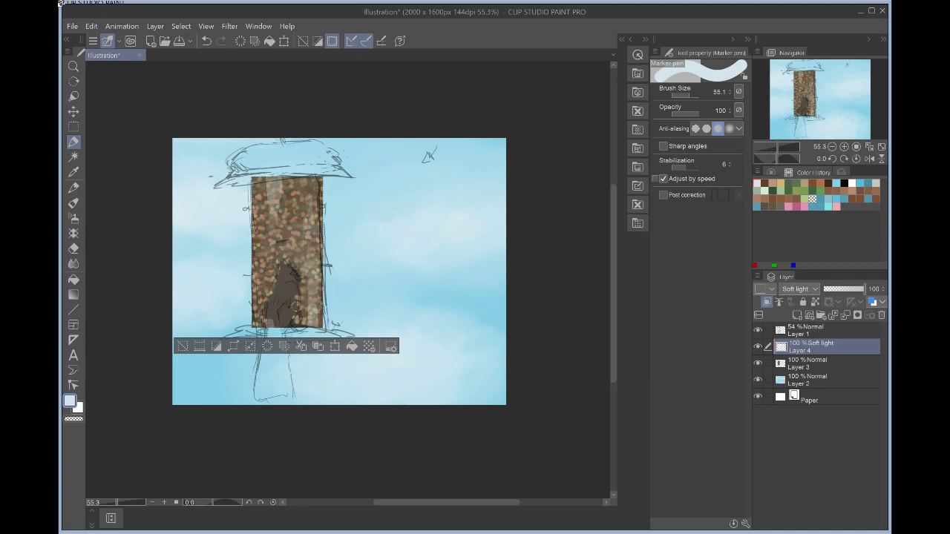
left_click_drag(311, 179, 311, 206)
left_click_drag(310, 319, 311, 300)
- Blend the upper-left highlight's edge at brush size 16.5 and touch up the lower-right highlight with the Marker pen
left_click(73, 279)
left_click(73, 264)
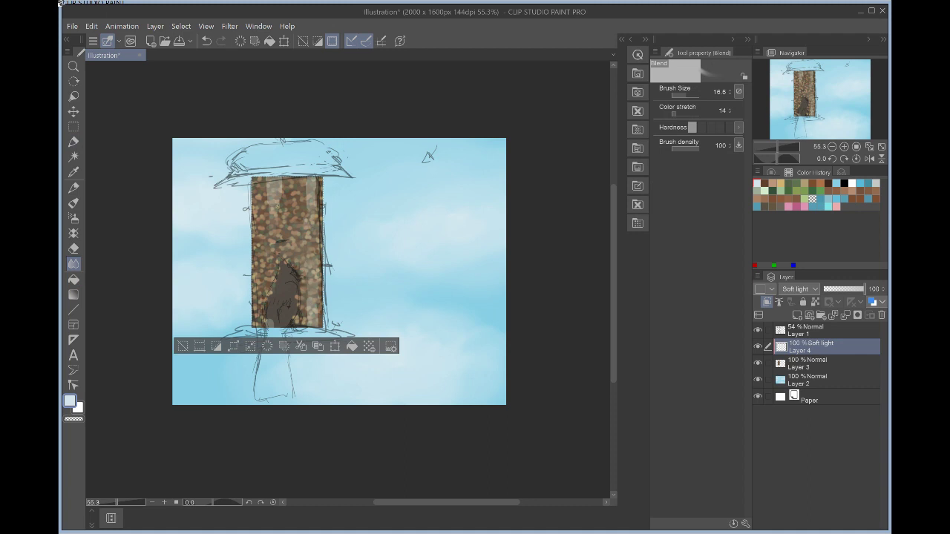
left_click_drag(281, 182, 281, 198)
key("p")
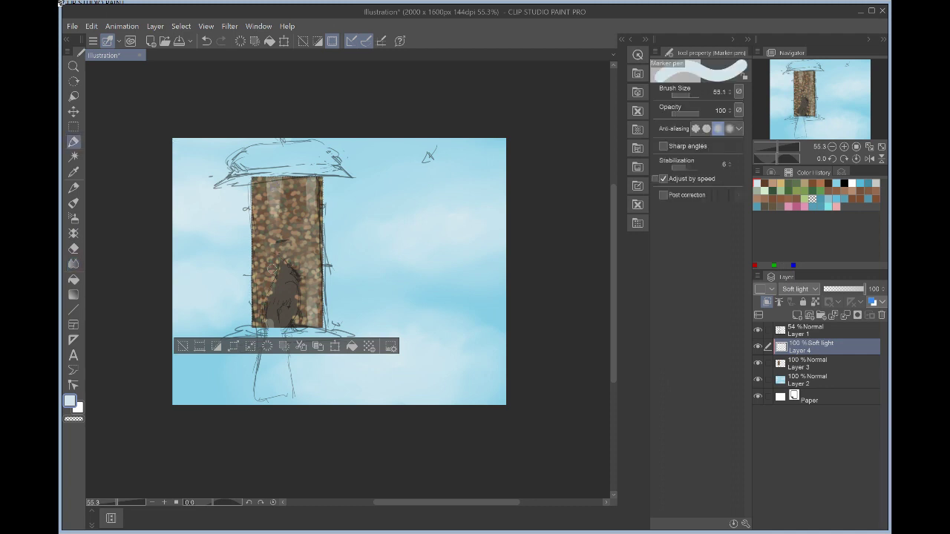
mouse_move(310, 279)
left_mouse_down()
mouse_move(309, 267)
mouse_move(310, 283)
left_mouse_up()
left_click(313, 290)
- Reduce the Marker pen size to 12 and add thin pale strokes to the middle of the left and right highlights
left_click(74, 263)
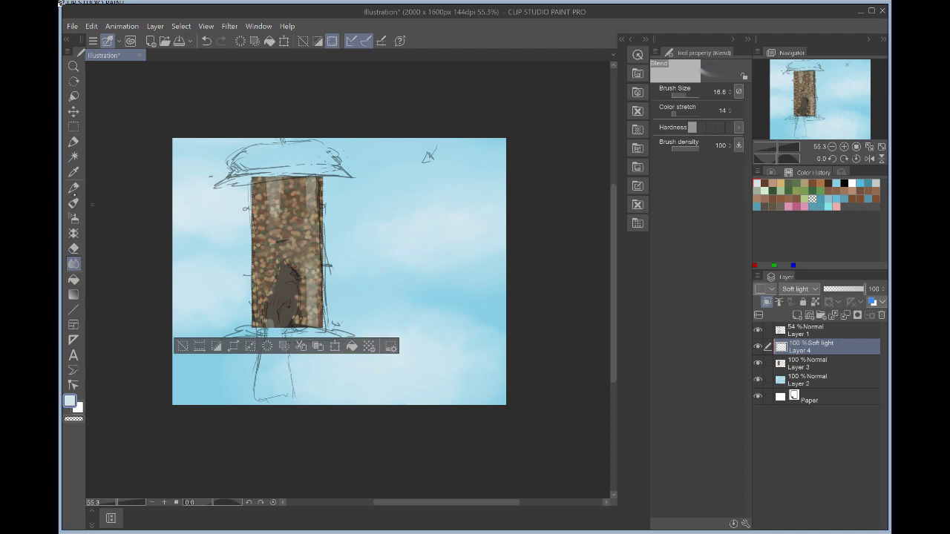
left_click(73, 141)
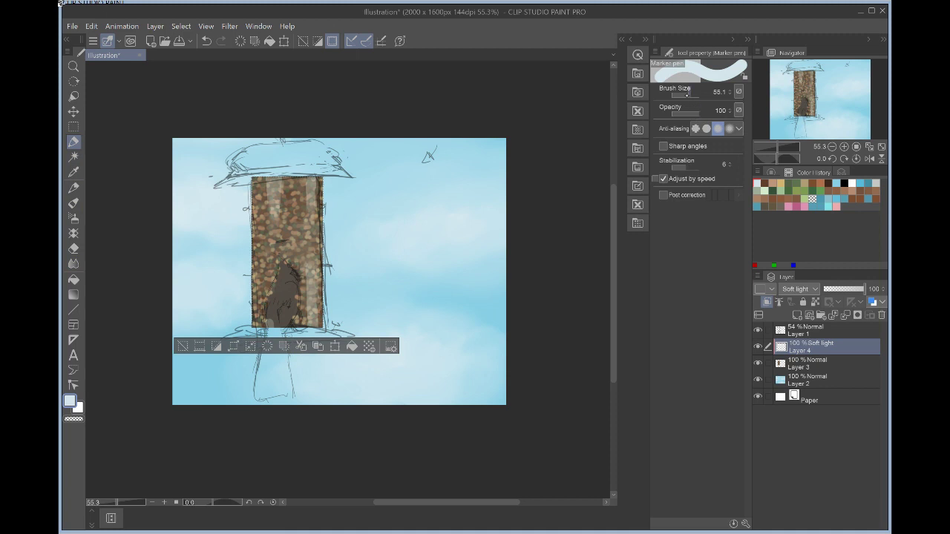
left_click(685, 94)
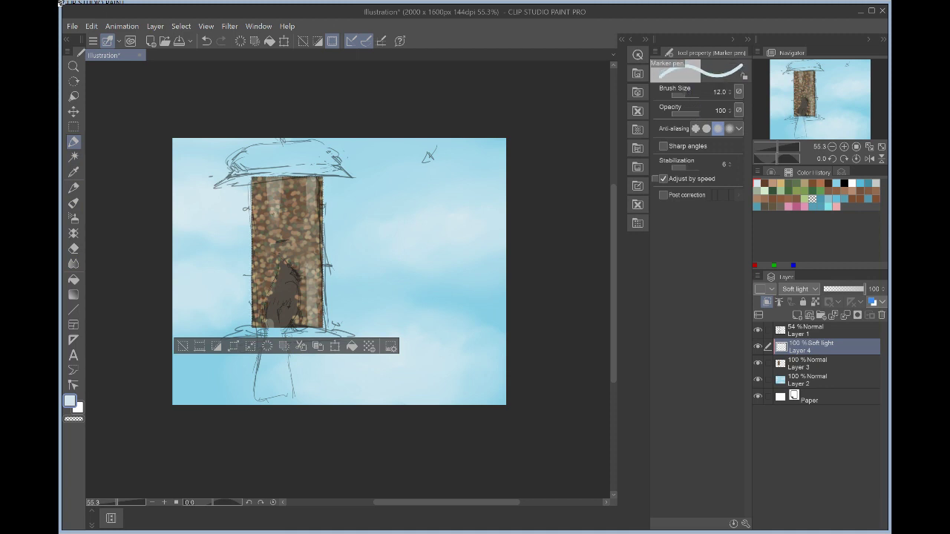
mouse_move(273, 220)
left_mouse_down()
mouse_move(274, 264)
mouse_move(310, 265)
left_mouse_up()
left_click_drag(312, 226, 311, 251)
- Soften the tube's highlights with the Blend tool at brush size 32, and add a new layer above the Soft light layer
key("j")
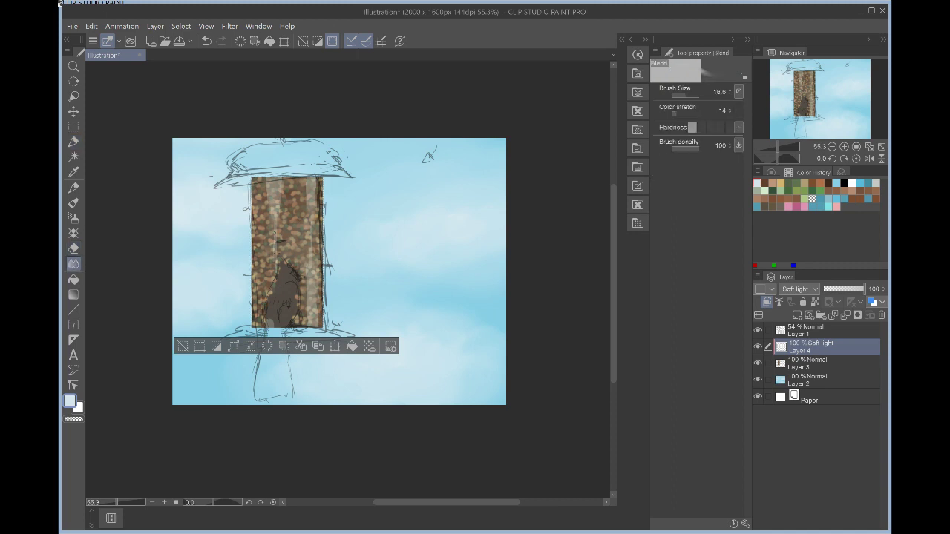
left_click(686, 94)
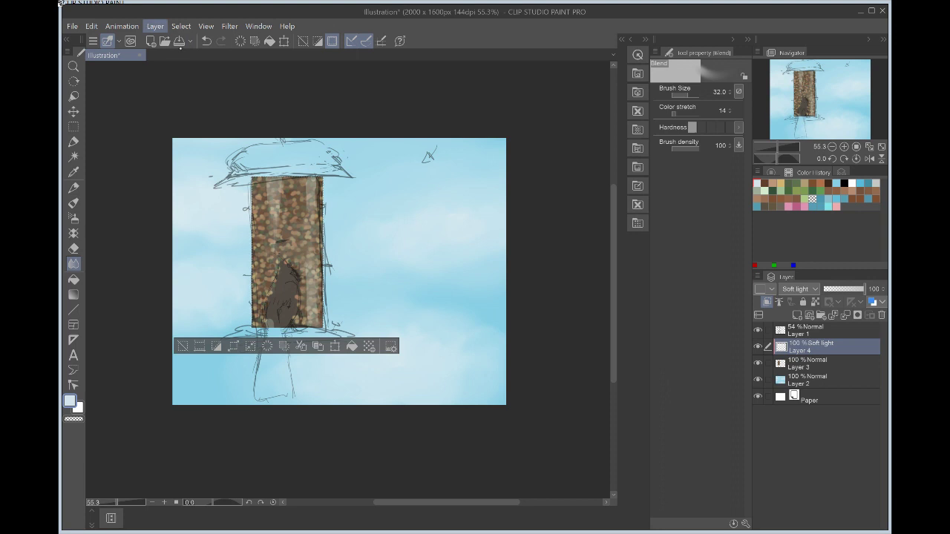
key("ctrl+shift+n")
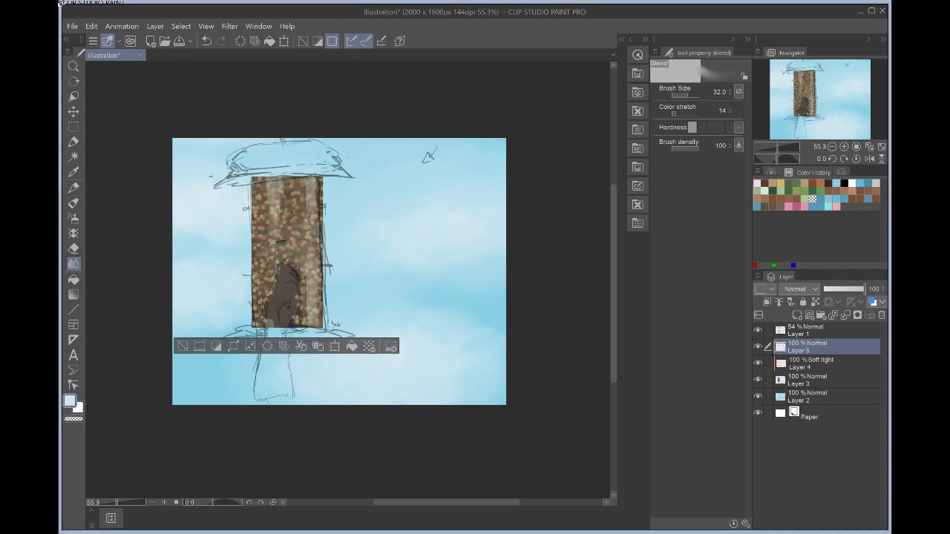
- Outline the sketched feeder roof above the tube with a Polyline selection
key("m")
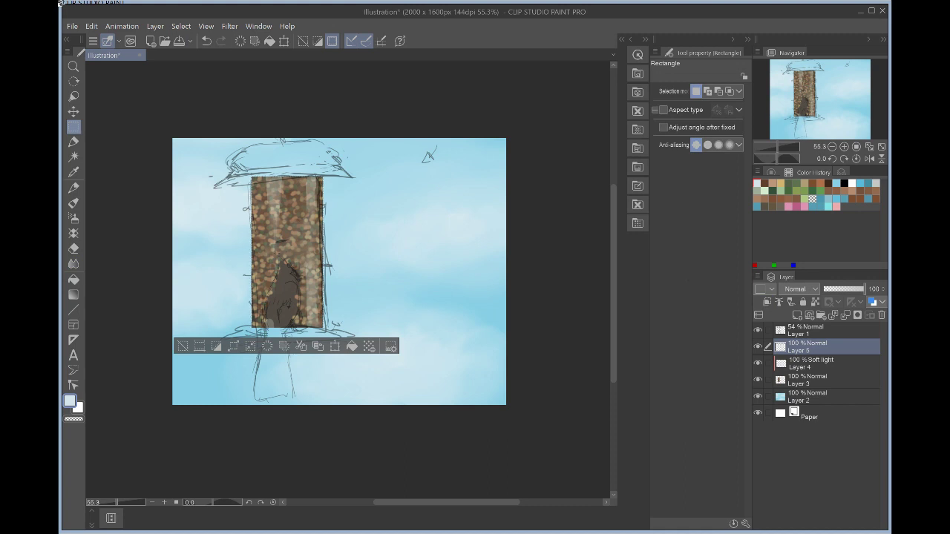
key("m")
key("m")
key("m")
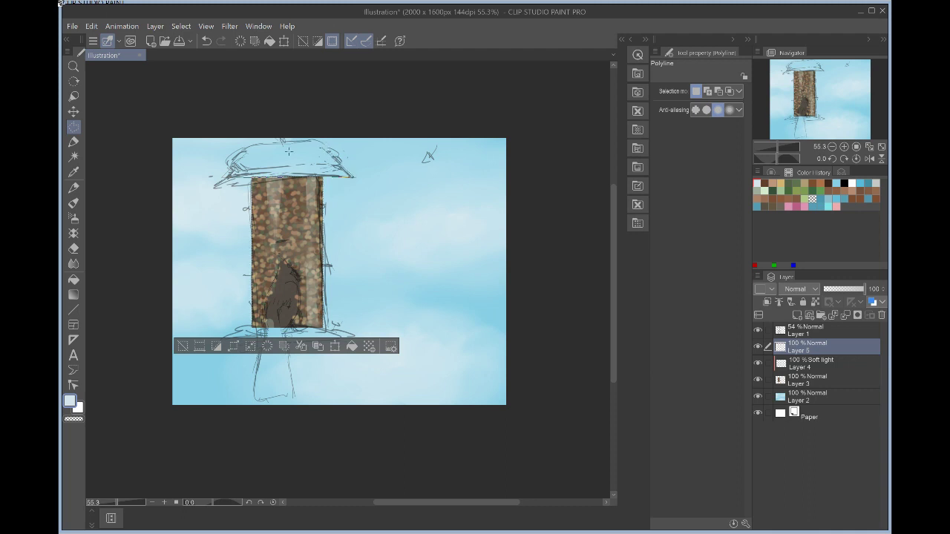
left_click(246, 153)
left_click(226, 177)
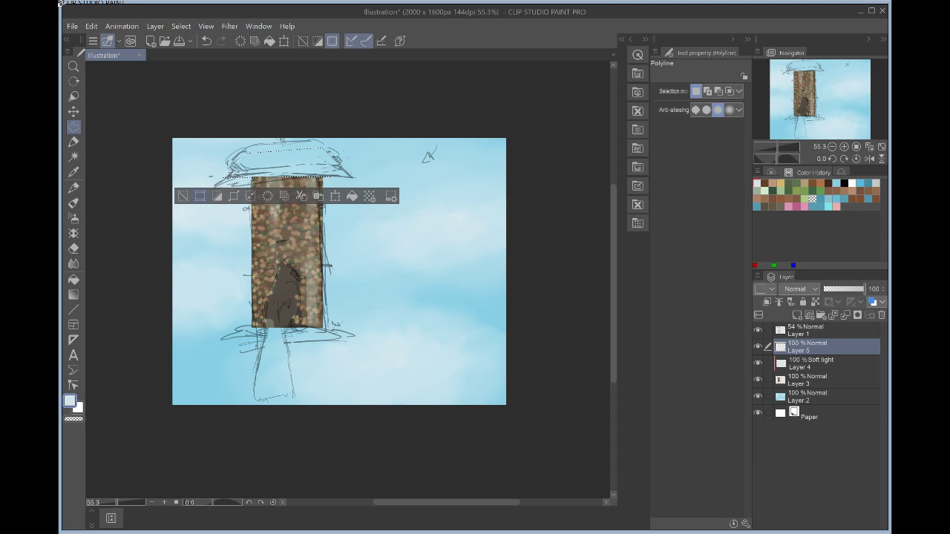
- Fill the roof selection with dark green strokes, using the Marker pen at brush size 20.7
left_click(796, 183)
left_click(788, 182)
left_click(73, 141)
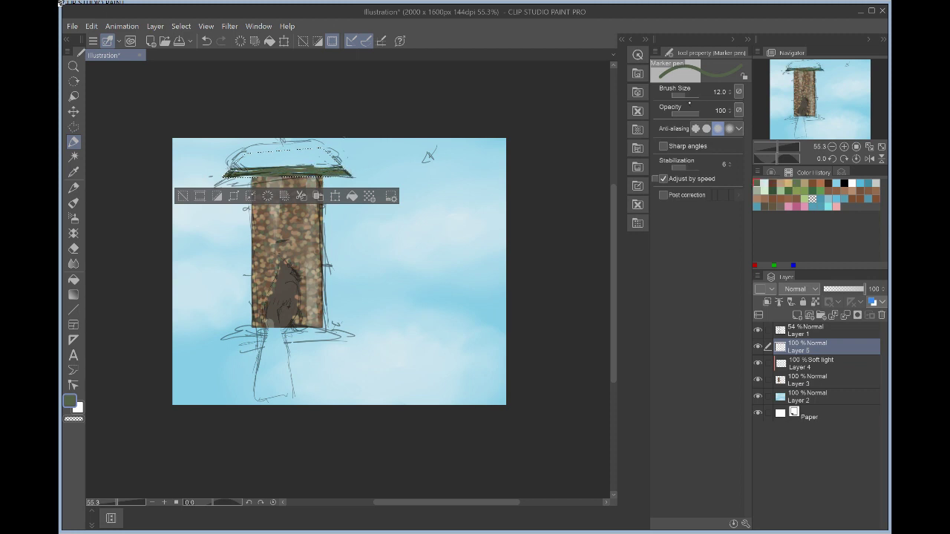
left_click(688, 96)
mouse_move(278, 171)
left_mouse_down()
mouse_move(213, 172)
mouse_move(370, 157)
mouse_move(200, 170)
mouse_move(309, 171)
left_mouse_up()
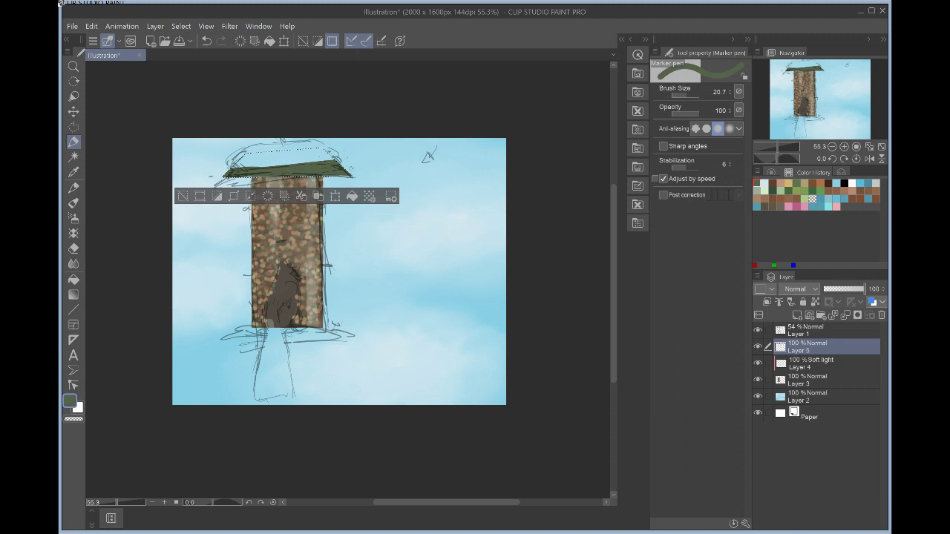
left_click_drag(334, 174, 352, 177)
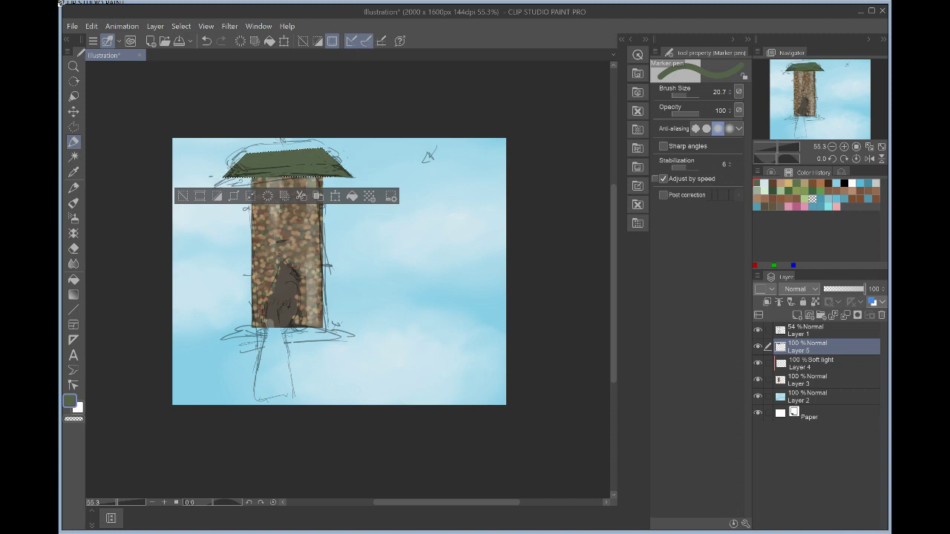
- Shade the roof's left end and lower edge in dark green (H 96, S 50, V 21) and blend at brush size 32
left_click(780, 188)
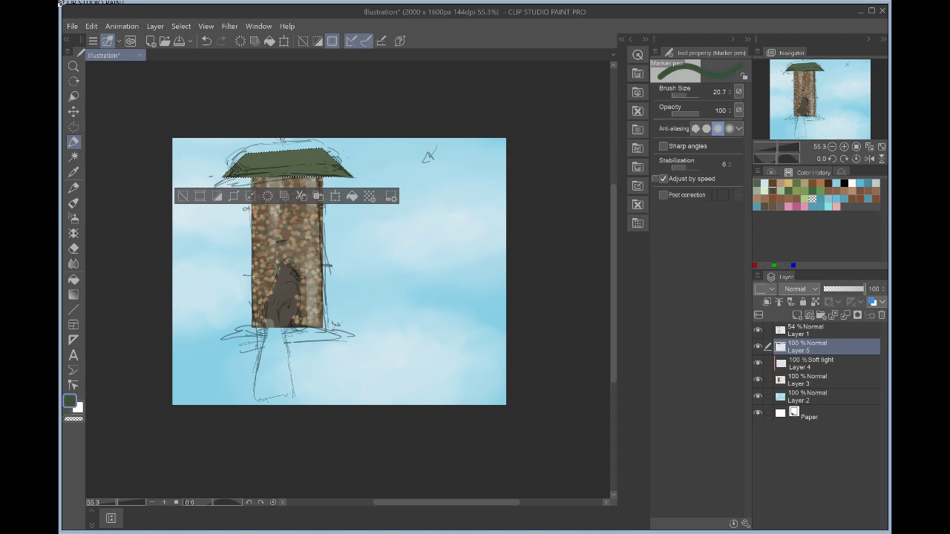
left_click_drag(227, 175, 245, 165)
key("ctrl+z")
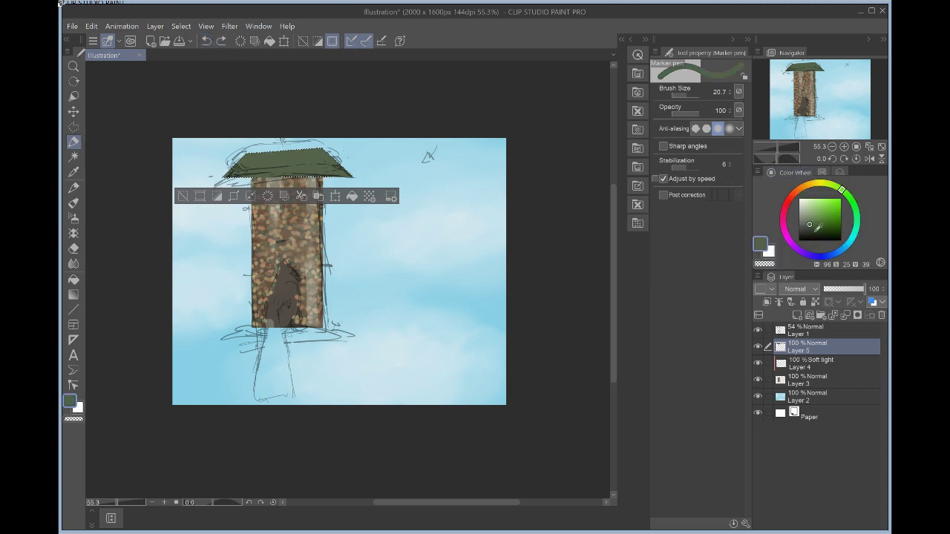
left_click(813, 232)
left_click(819, 232)
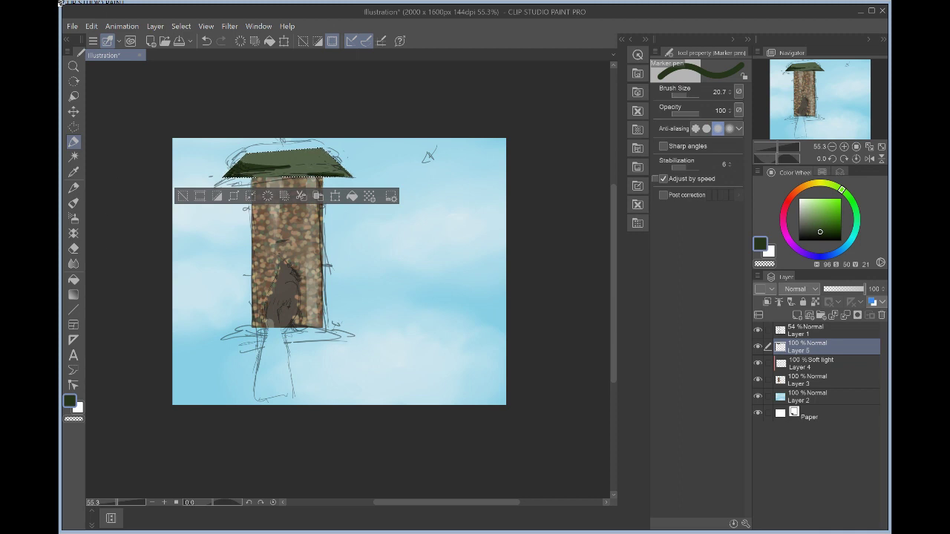
key("ctrl+z")
key("ctrl+y")
left_click(74, 264)
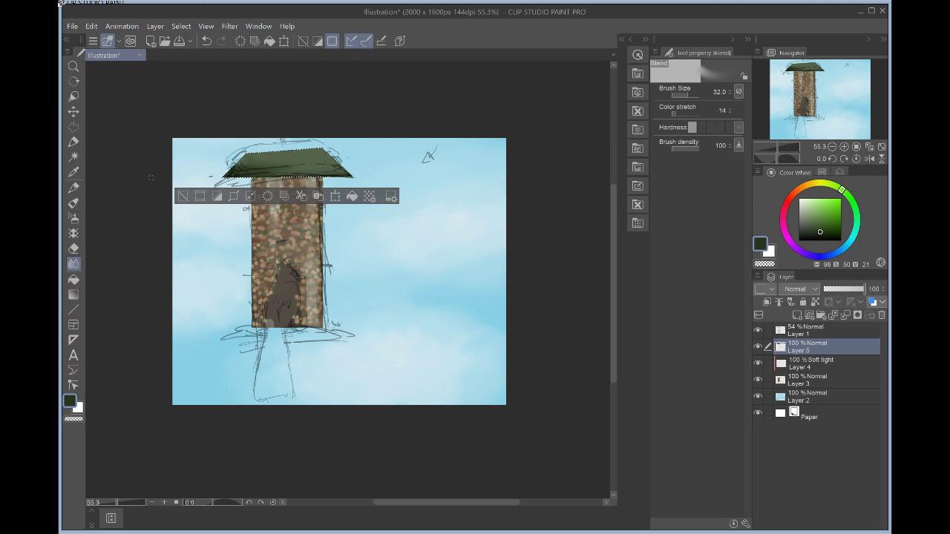
- Mix an olive green (H 71, S 50, V 53) for subtle lighter tones on the roof
left_click_drag(826, 203, 817, 209)
left_click(839, 172)
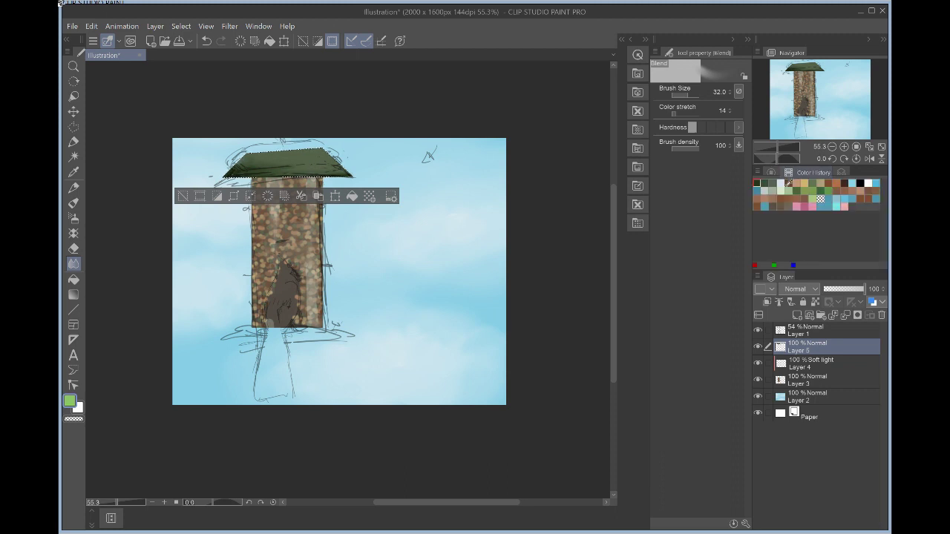
left_click(772, 181)
left_click(772, 172)
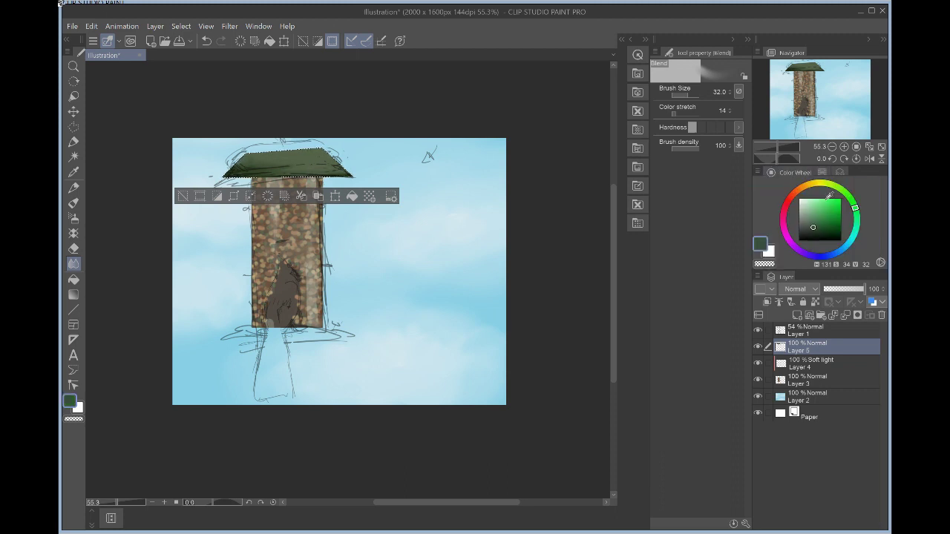
left_click(839, 187)
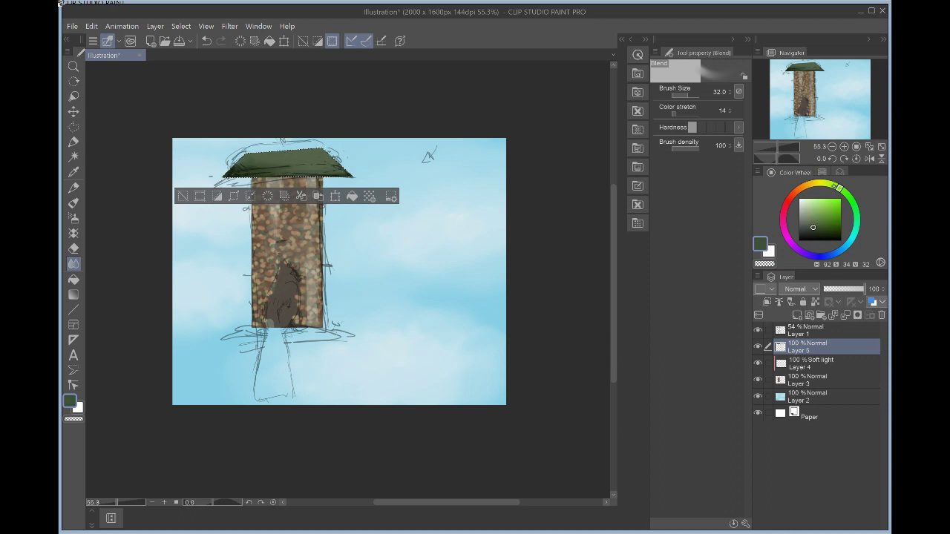
left_click_drag(839, 187, 826, 183)
left_click(819, 217)
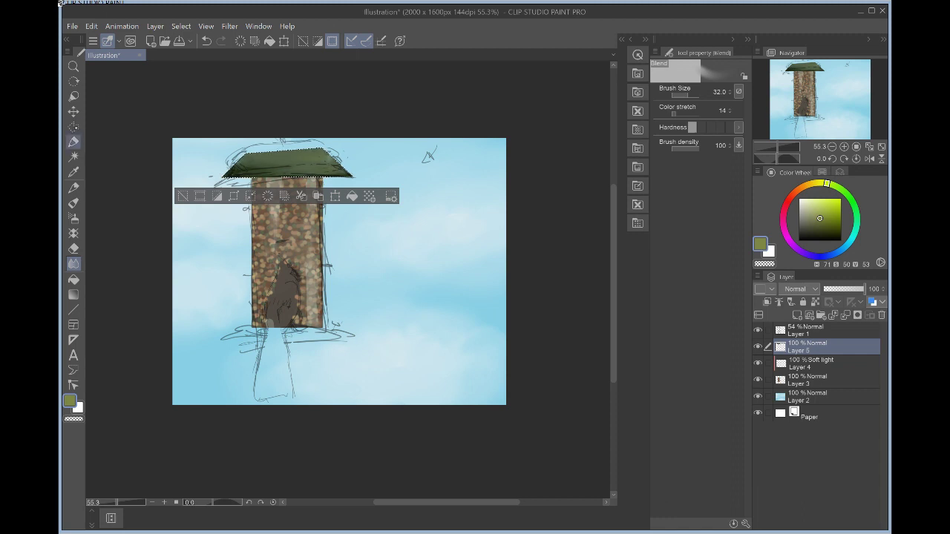
- Clear the roof selection and outline the sketched base tray below the tube with a Polyline selection
key("m")
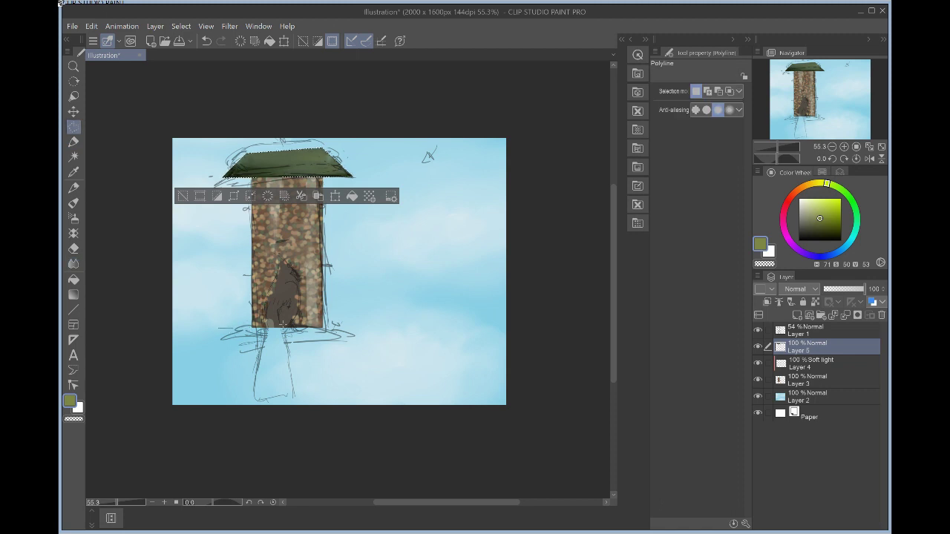
key("ctrl+d")
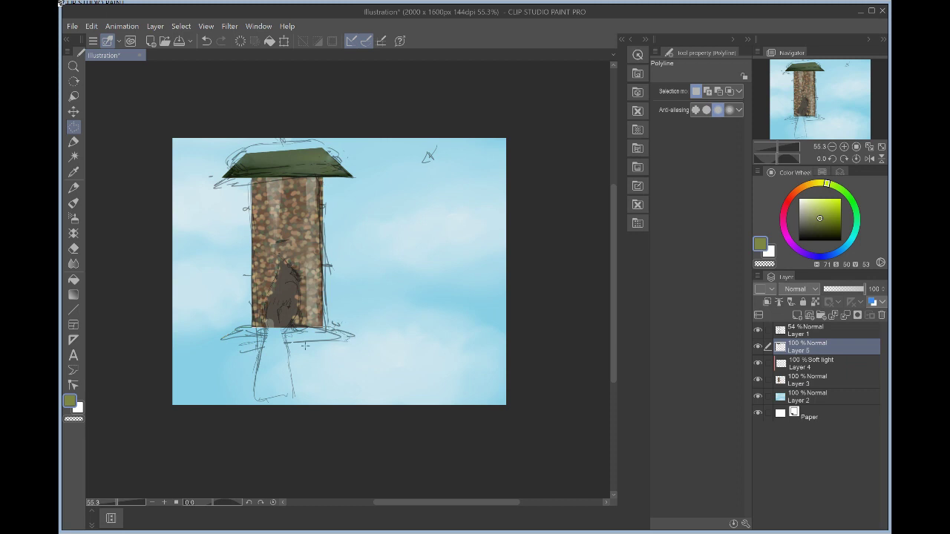
left_click(223, 339)
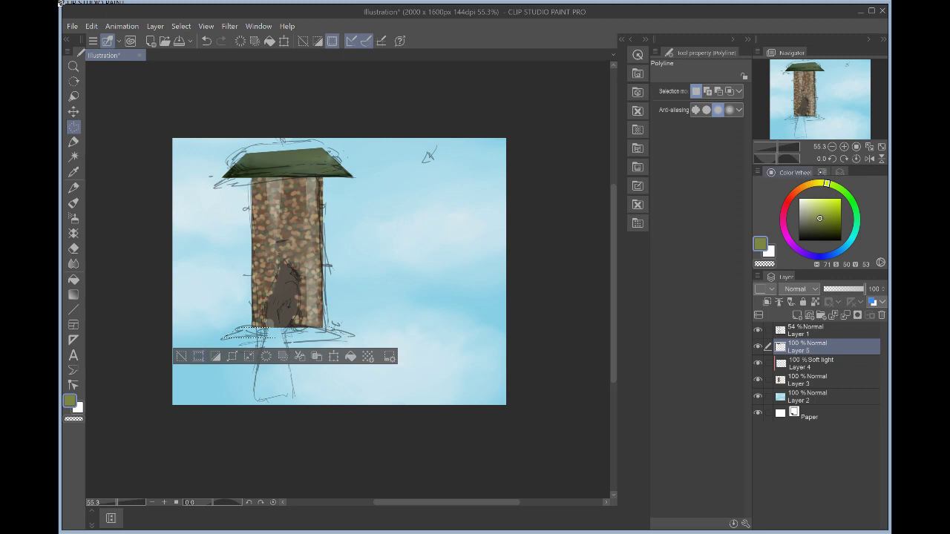
- Fill the base tray selection with dark green tones, using the Marker pen at brush size 25.7
left_click(822, 172)
left_click(812, 182)
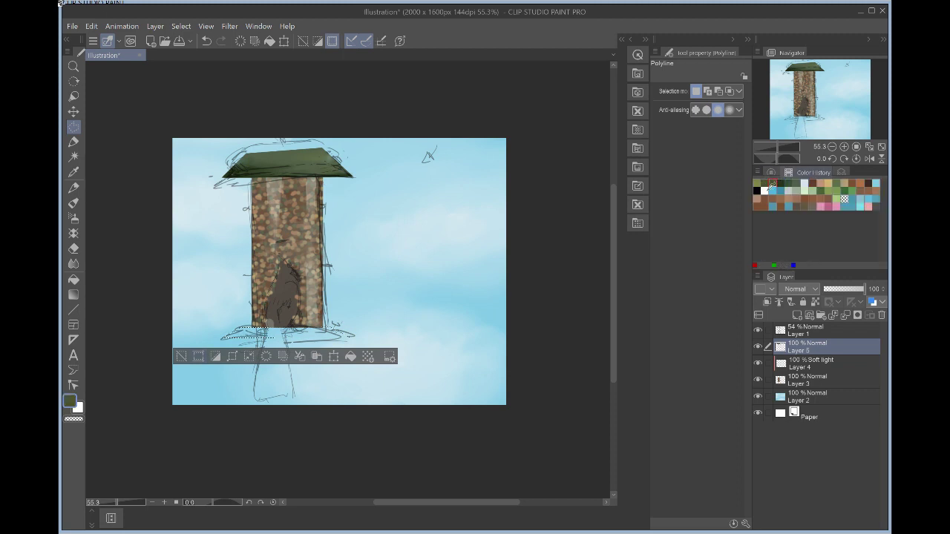
key("p")
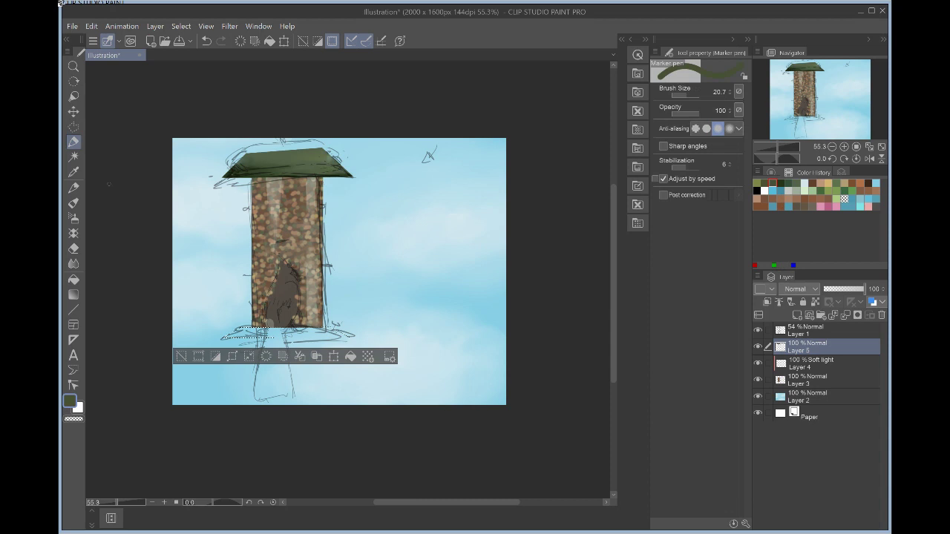
key("bracketright")
mouse_move(239, 335)
left_mouse_down()
mouse_move(253, 336)
mouse_move(224, 335)
mouse_move(276, 333)
left_mouse_up()
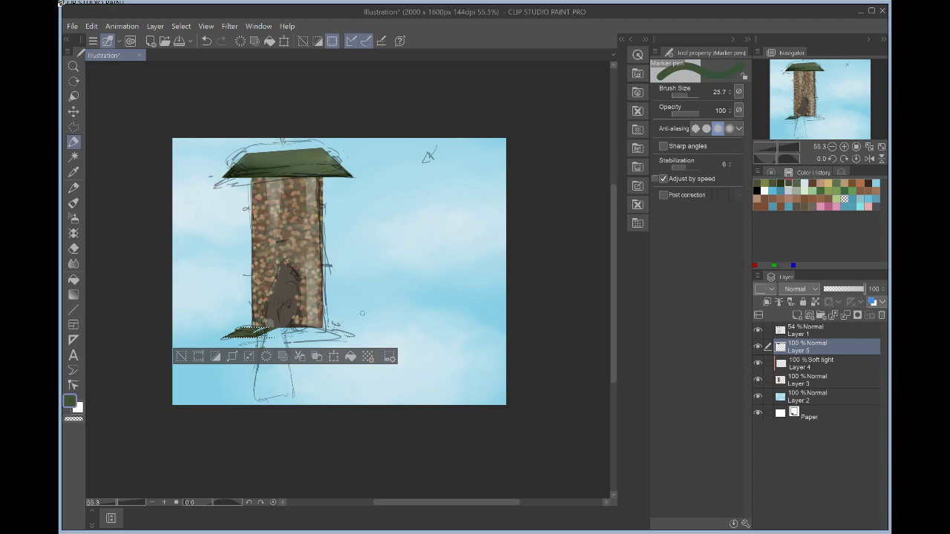
mouse_move(331, 335)
left_mouse_down()
mouse_move(341, 333)
mouse_move(310, 336)
left_mouse_up()
mouse_move(321, 334)
left_mouse_down()
mouse_move(287, 336)
mouse_move(314, 330)
left_mouse_up()
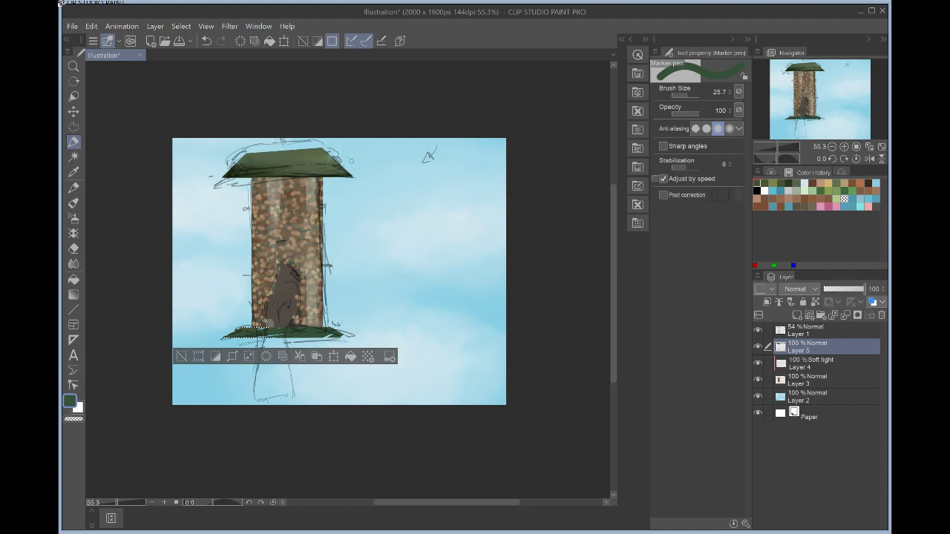
left_click_drag(262, 328, 282, 332)
key("ctrl+d")
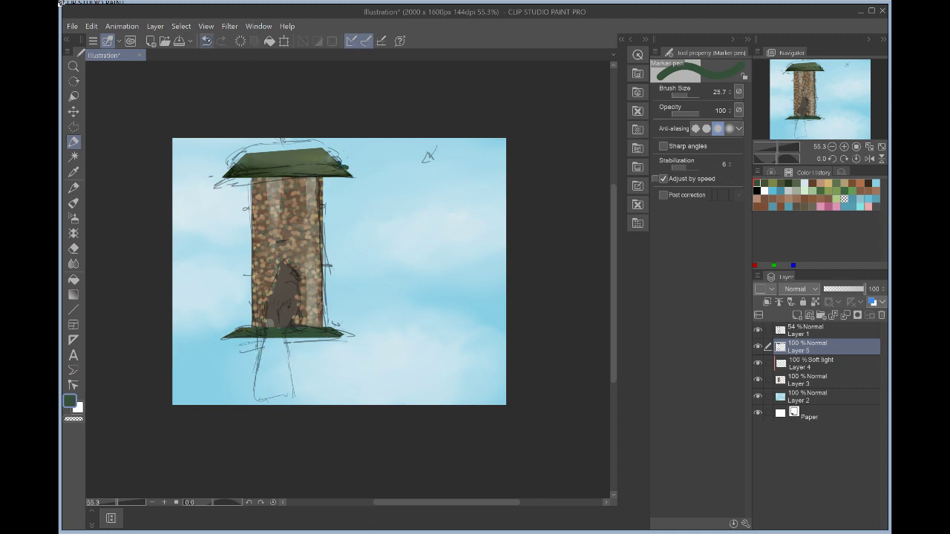
left_click(206, 40)
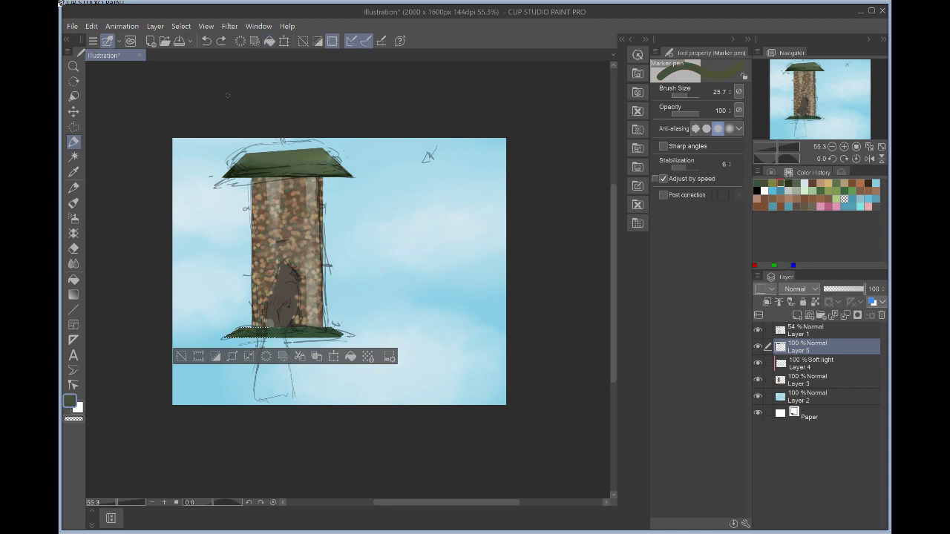
key("ctrl+d")
left_click_drag(326, 166, 346, 164)
left_click(207, 41)
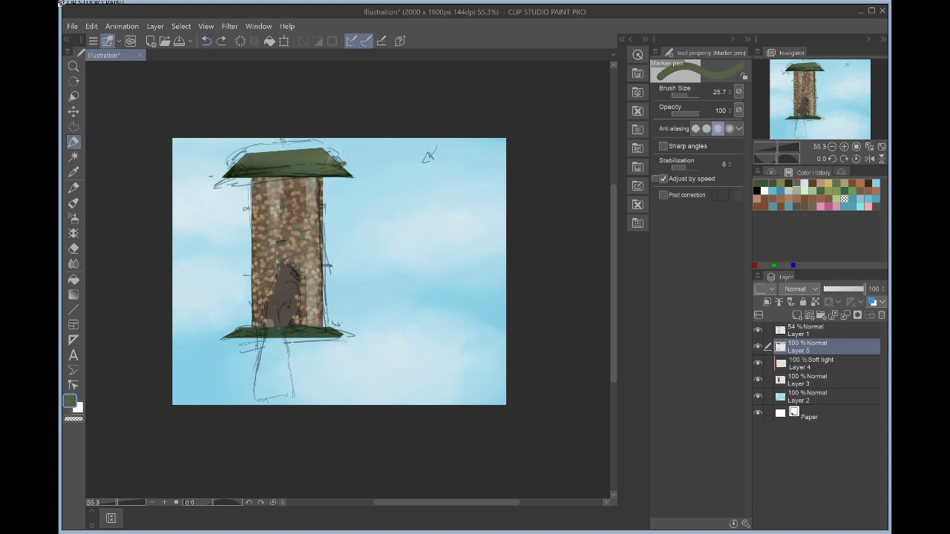
left_click(207, 41)
left_click(220, 66)
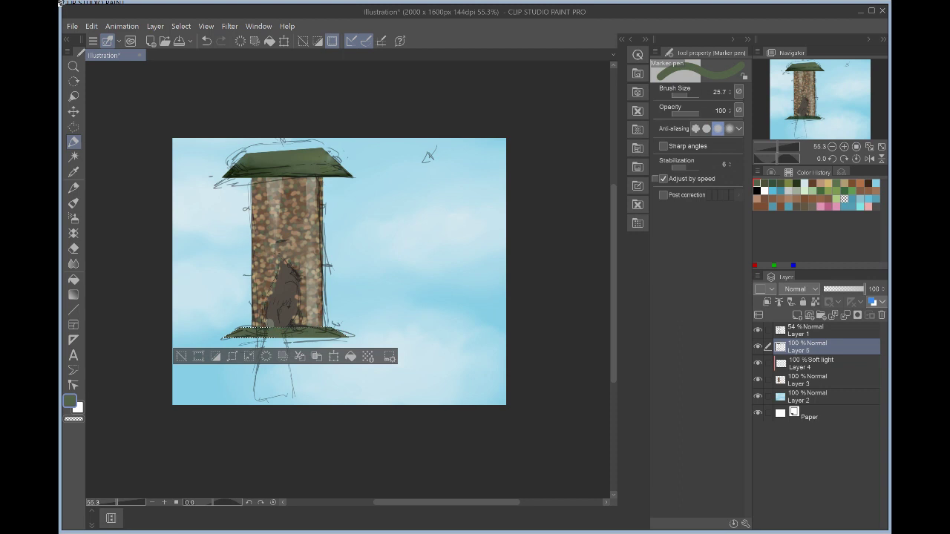
- Layer dark and mid-green Marker pen strokes across the base tray, undoing the first dark stroke
left_click(772, 183)
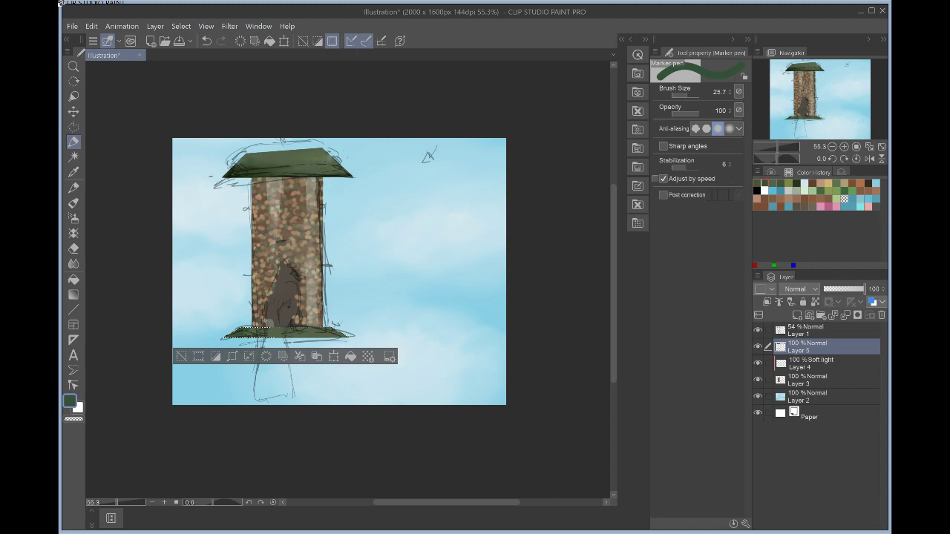
left_click_drag(285, 336, 331, 328)
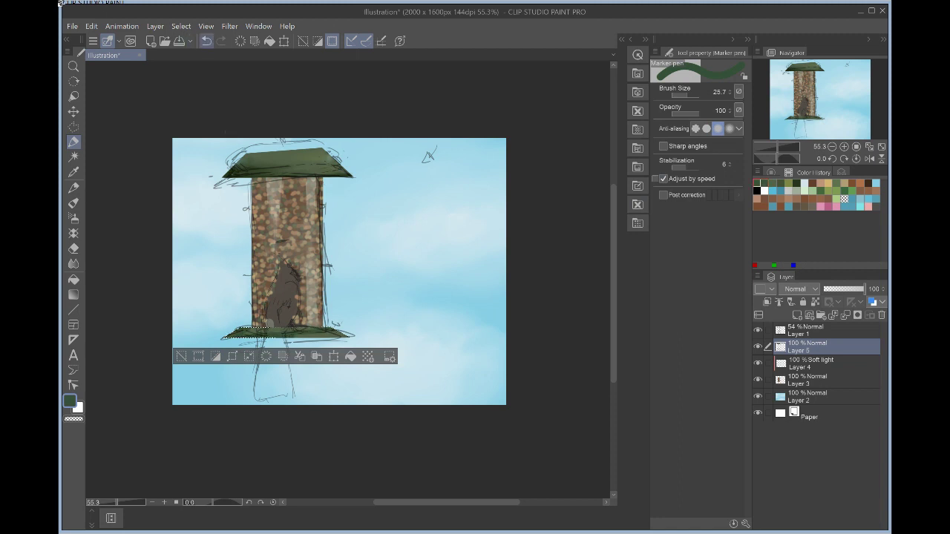
left_click(206, 41)
mouse_move(264, 336)
left_mouse_down()
mouse_move(345, 338)
mouse_move(326, 338)
left_mouse_up()
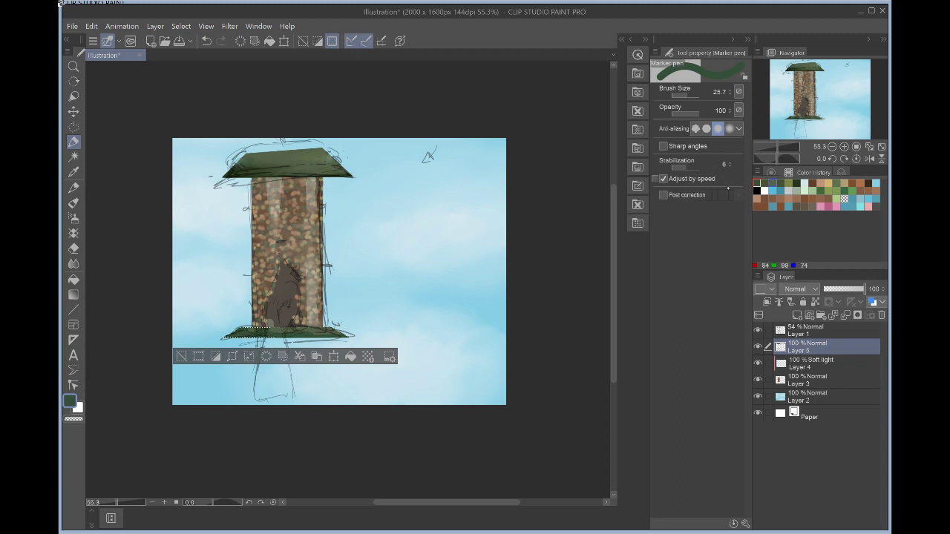
left_click(773, 183)
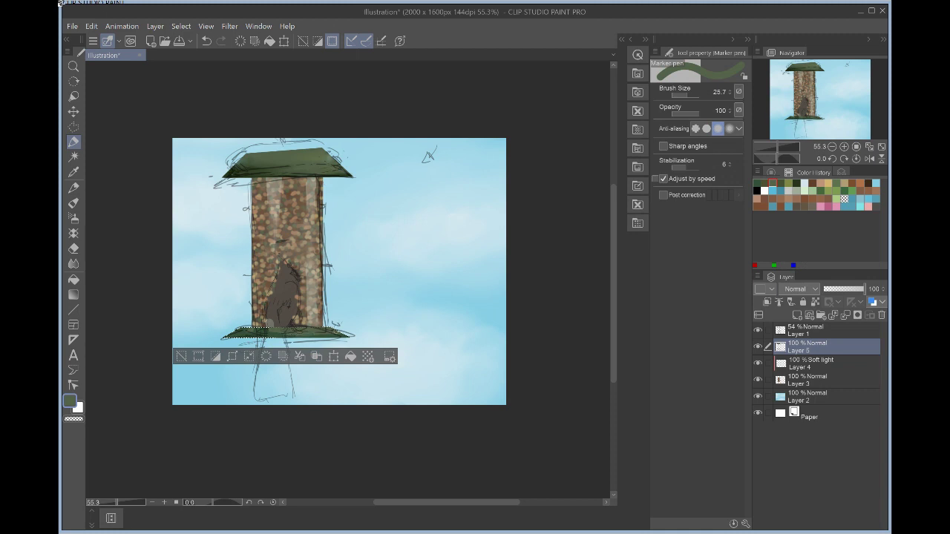
left_click_drag(264, 332, 239, 333)
- Blend the base tray's greens, undo the stray Marker pen stroke, and deepen the shading with dark green
left_click(74, 263)
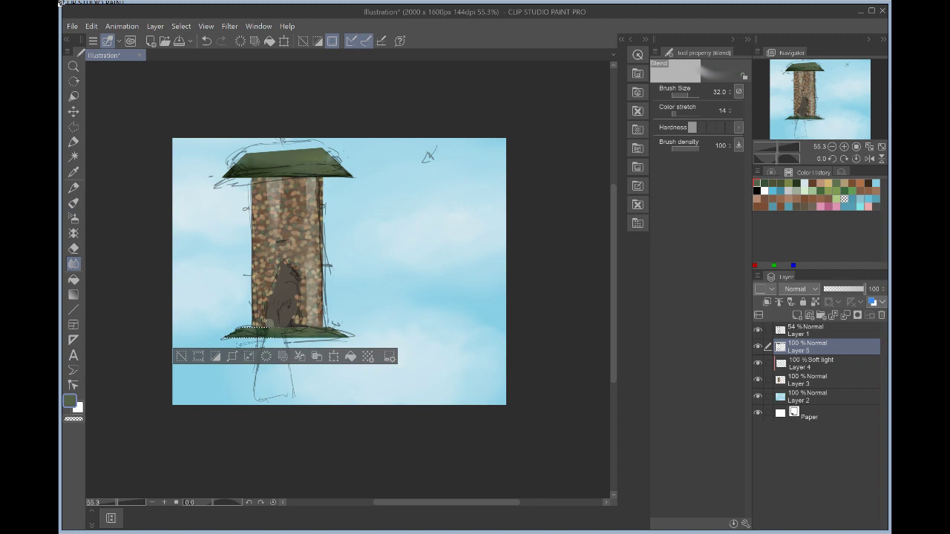
left_click(73, 141)
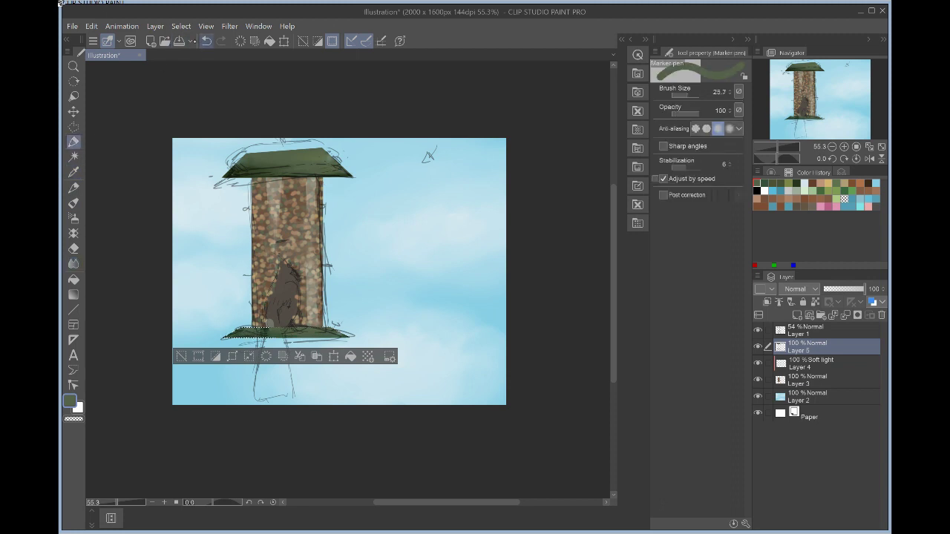
left_click(206, 41)
left_click(765, 183)
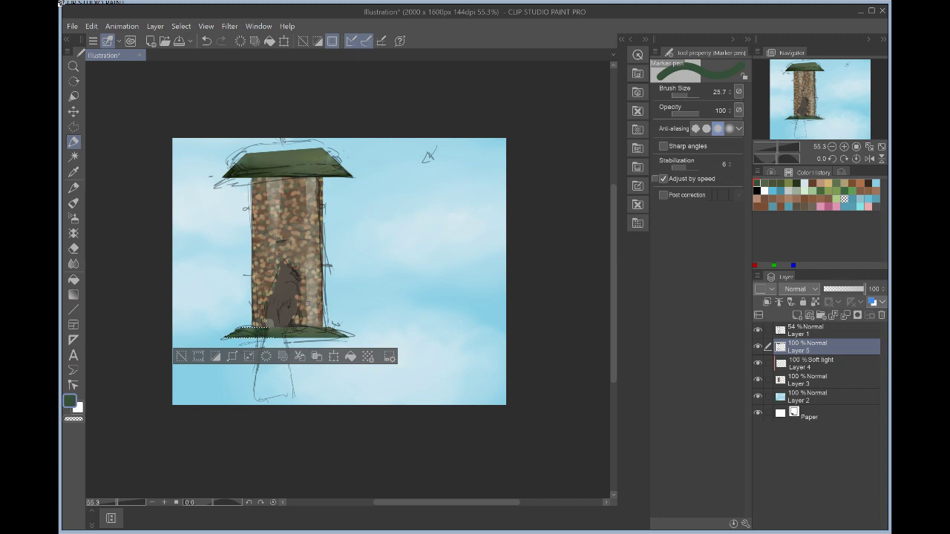
- Clear the tray selection and paint a dark green shadow on the Soft light layer across the tube's top, just under the roof
left_click(826, 366)
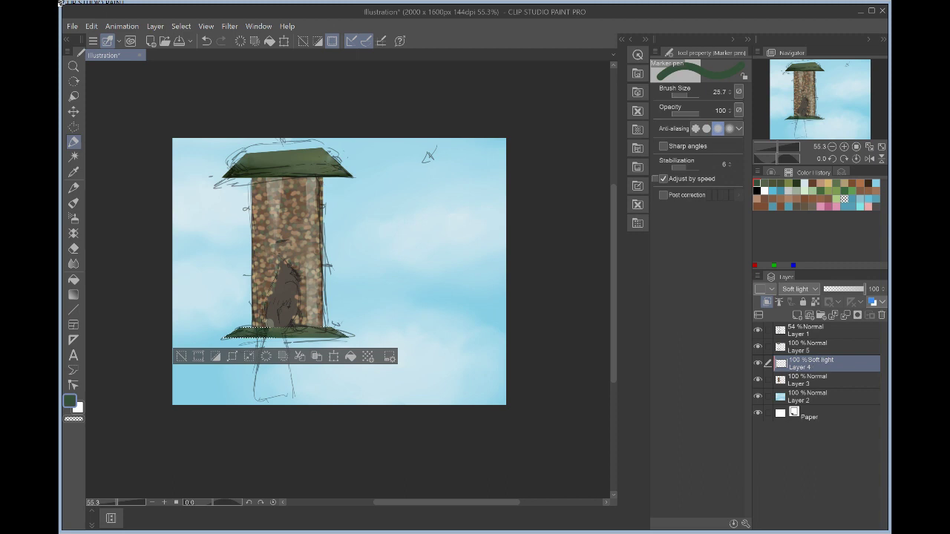
left_click(178, 358)
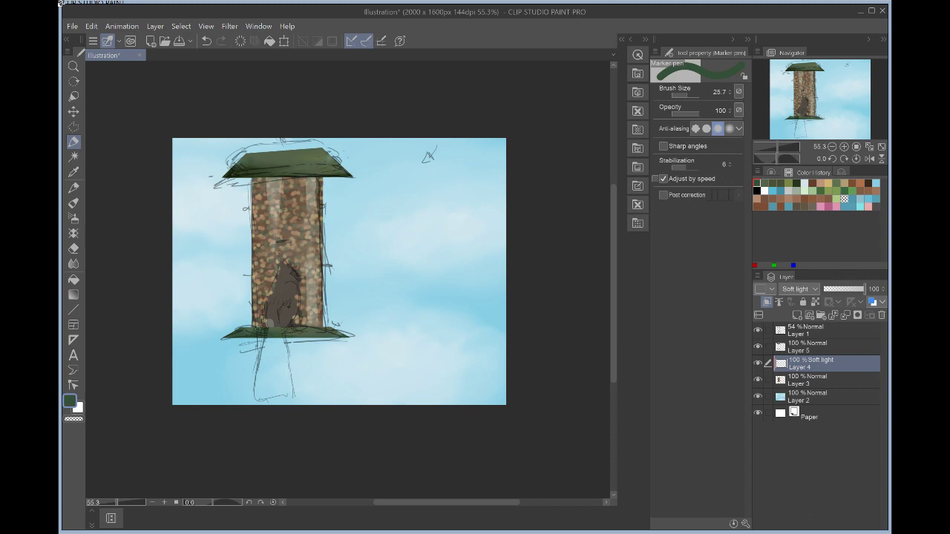
left_click_drag(240, 291, 326, 273)
key("ctrl+z")
mouse_move(252, 180)
left_mouse_down()
mouse_move(301, 180)
mouse_move(252, 180)
left_mouse_up()
left_click_drag(316, 182, 252, 183)
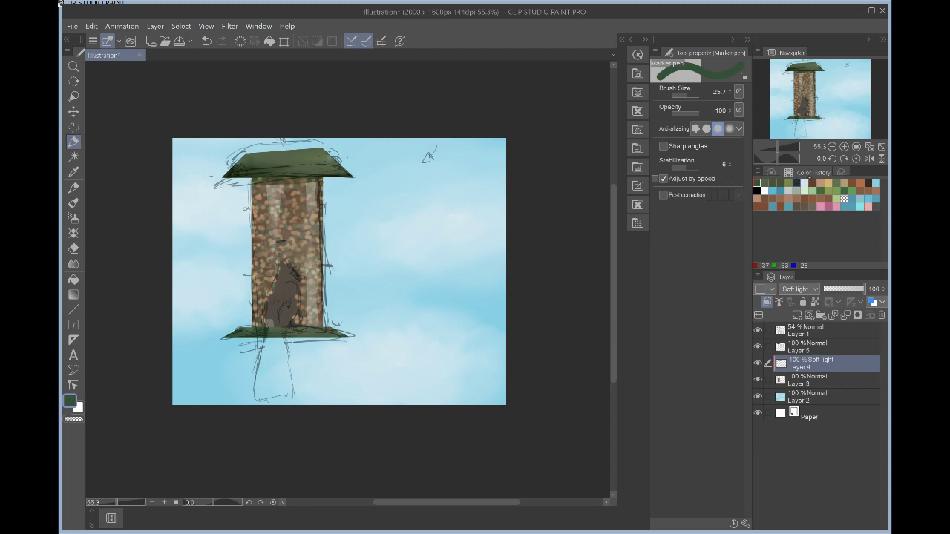
left_click(279, 178, "alt")
left_click_drag(280, 179, 293, 179)
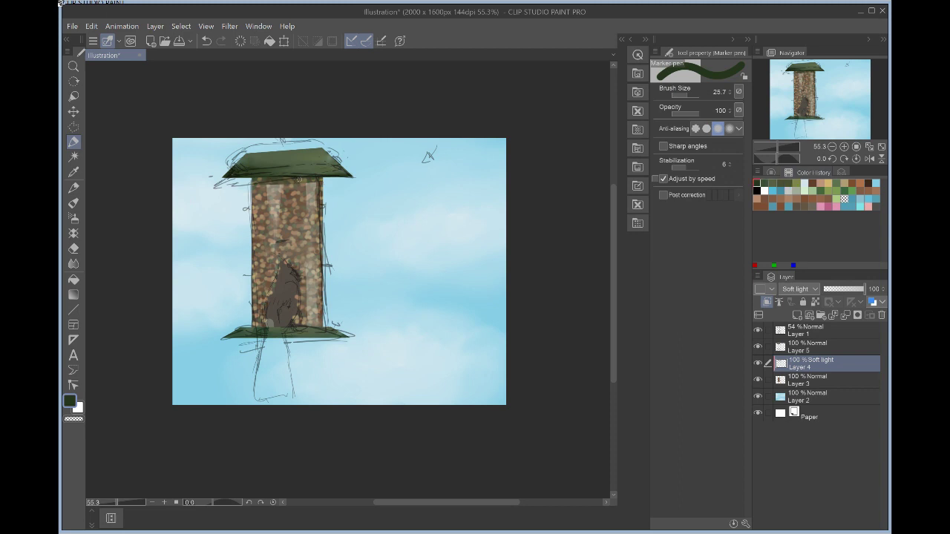
key("ctrl+z")
left_click(770, 172)
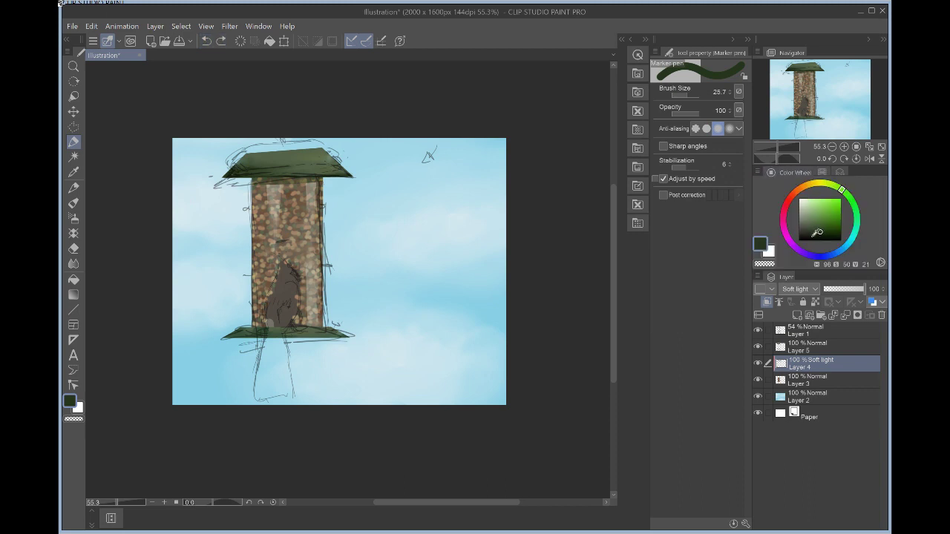
left_click(811, 237)
left_click_drag(277, 180, 297, 183)
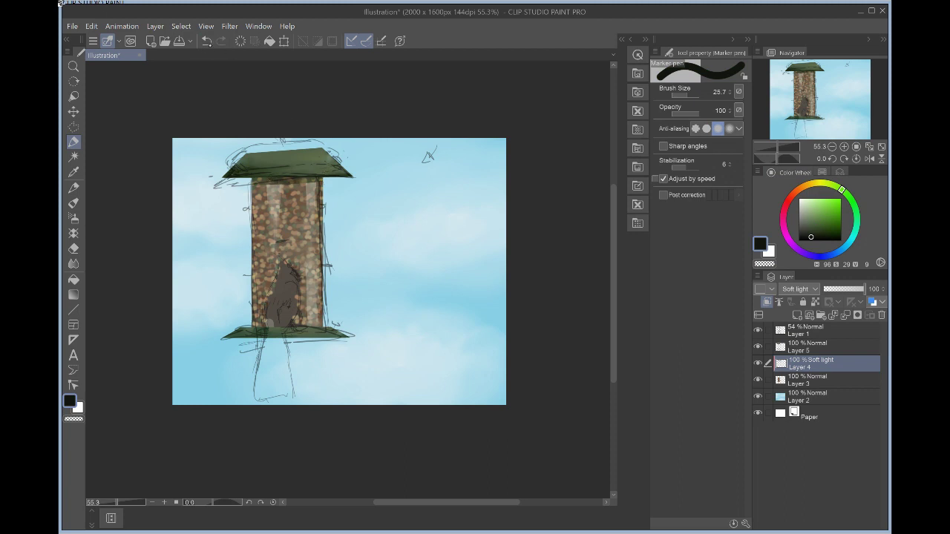
key("ctrl+z")
key("ctrl+z")
left_click(832, 232)
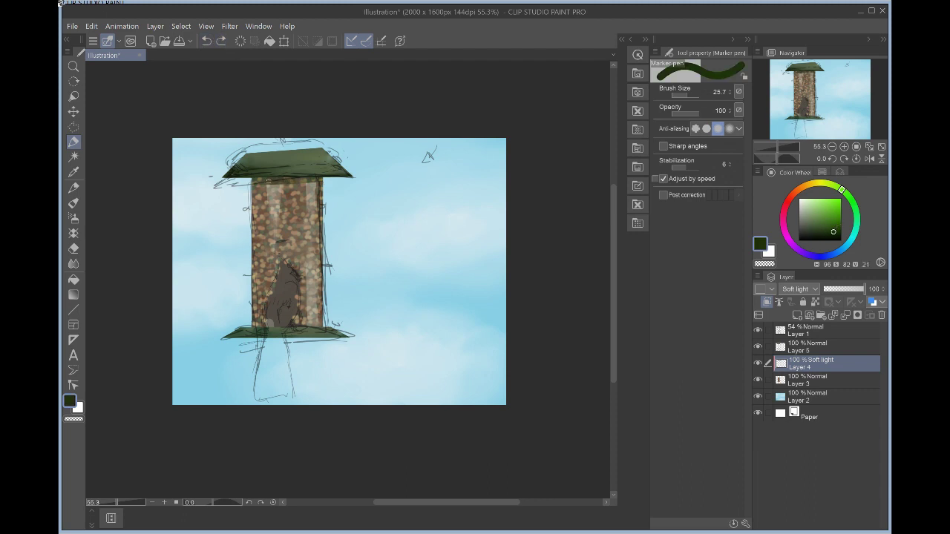
left_click(288, 181)
left_click(206, 41)
- Shade the Soft light layer with dark green just under the roof and around the bird at the tube's base, undoing a stray stroke
left_click(819, 172)
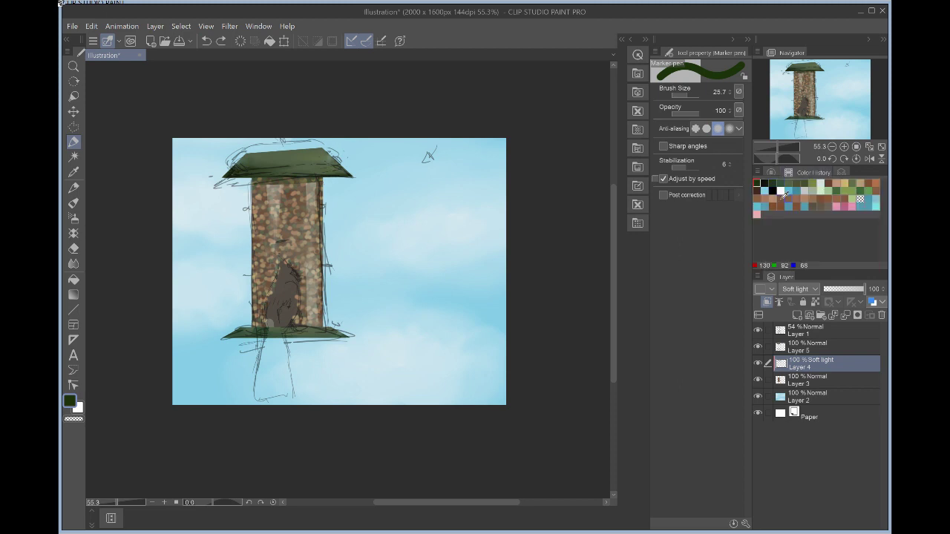
left_click(795, 182)
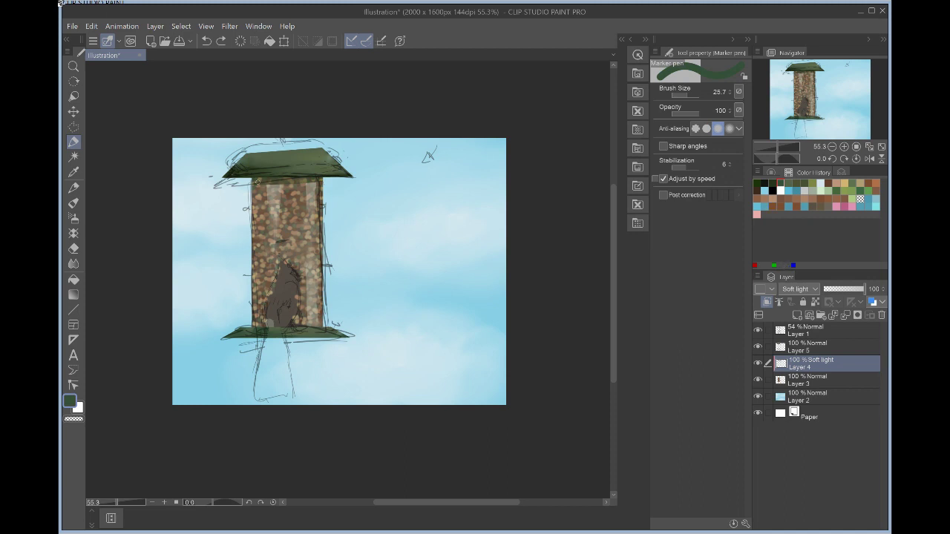
left_click_drag(256, 181, 272, 179)
mouse_move(255, 325)
left_mouse_down()
mouse_move(256, 257)
mouse_move(261, 319)
left_mouse_up()
left_click(206, 41)
mouse_move(259, 286)
left_mouse_down()
mouse_move(259, 323)
mouse_move(264, 252)
mouse_move(262, 301)
mouse_move(300, 326)
left_mouse_up()
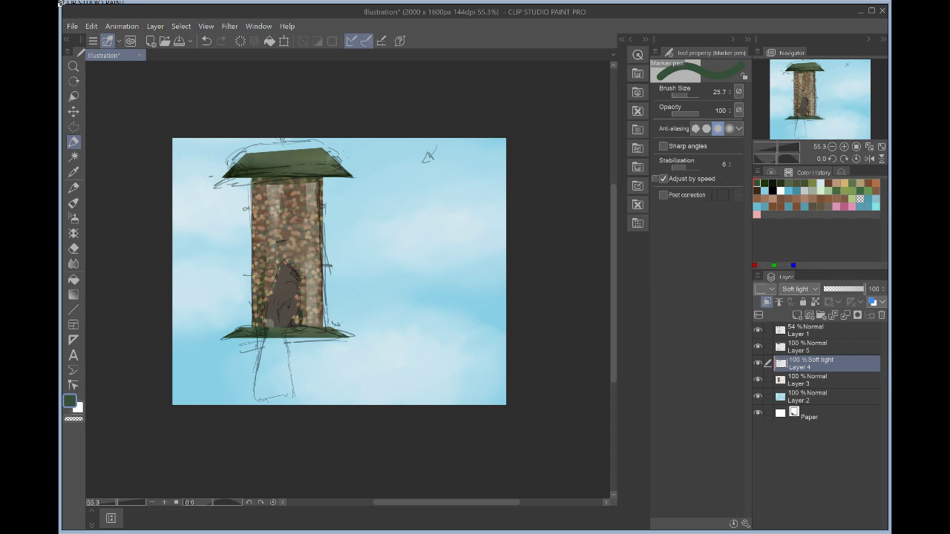
left_click_drag(299, 281, 298, 306)
- Paint vertical dark green Marker pen strokes along the tube's left edge, its upper middle and beside the bird
left_click_drag(260, 222, 261, 242)
left_click_drag(296, 185, 295, 219)
left_click_drag(296, 186, 296, 216)
left_click_drag(256, 183, 259, 209)
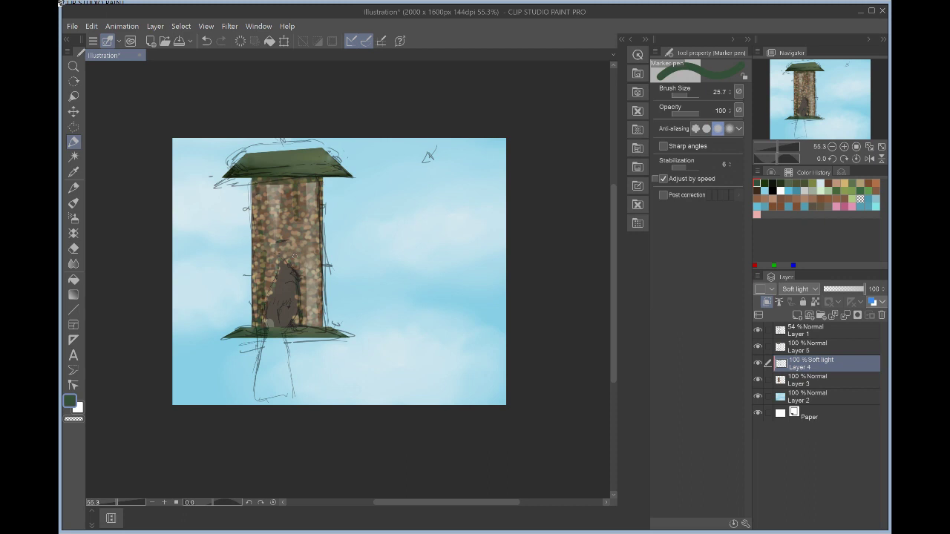
left_click_drag(300, 287, 302, 306)
left_click_drag(260, 227, 261, 285)
left_click_drag(257, 250, 256, 294)
left_click_drag(262, 191, 259, 227)
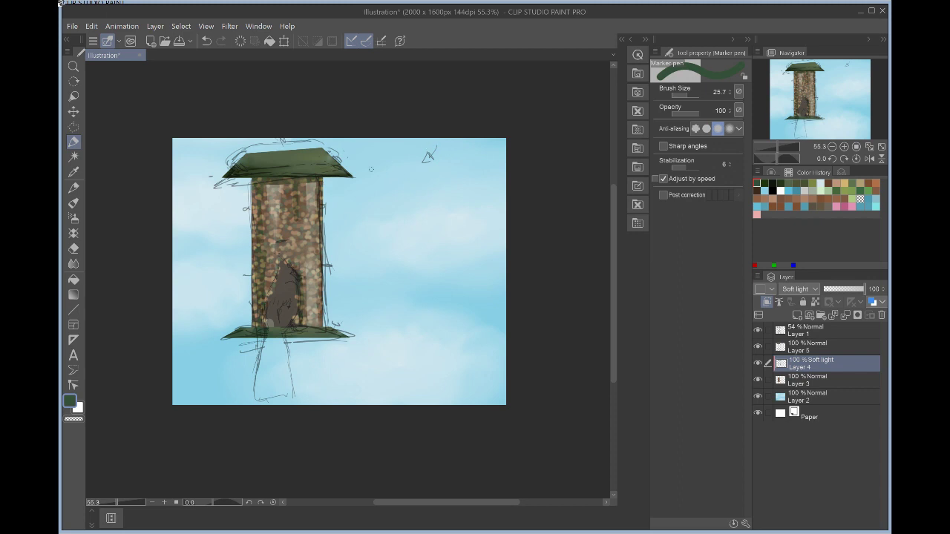
mouse_move(256, 202)
left_mouse_down()
mouse_move(257, 250)
mouse_move(263, 197)
mouse_move(262, 219)
left_mouse_up()
- Soften the dark green shading on the tube using the Blend tool at brush size 32.0
left_click(73, 248)
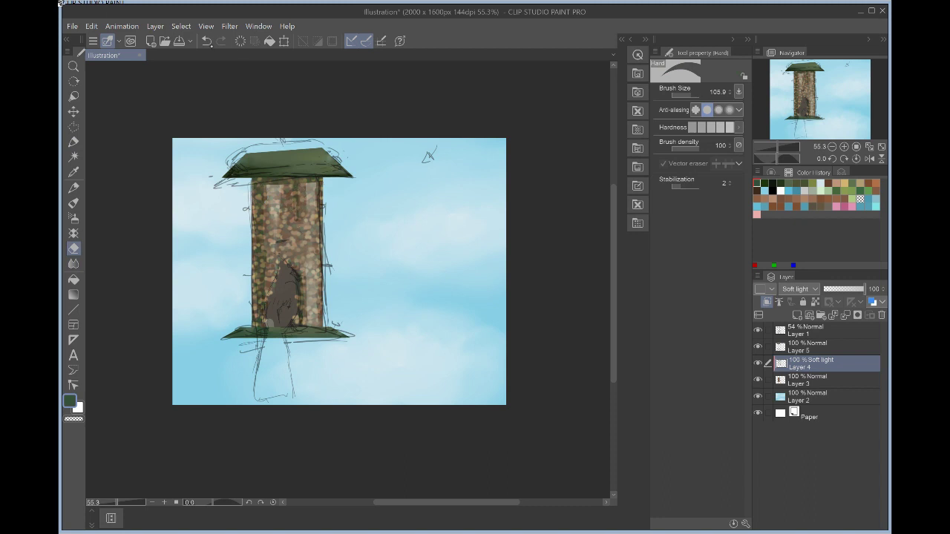
left_click(206, 41)
left_click(73, 263)
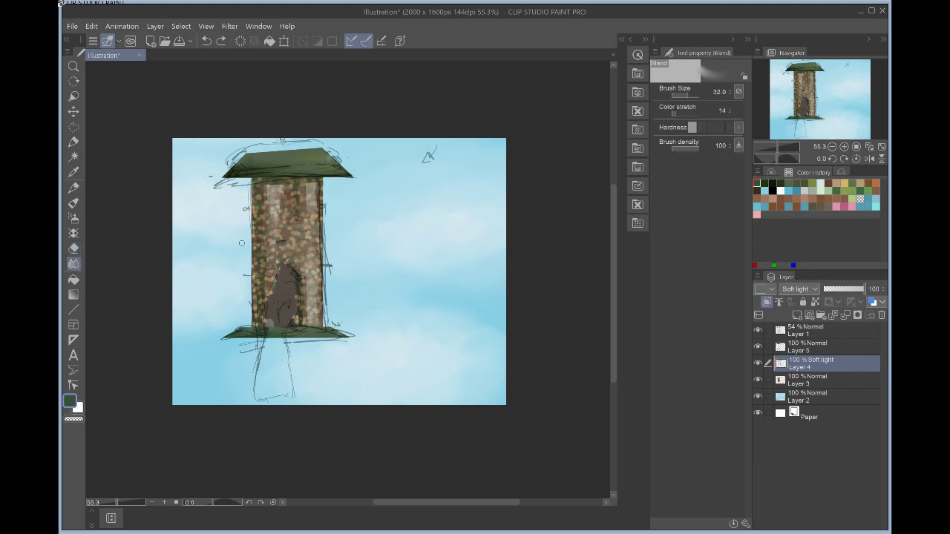
key("ctrl+y")
- Create a new layer above Layer 5, pick pale blue-white, and lasso a rounded snow cap shape over the roof's top
left_click(828, 353)
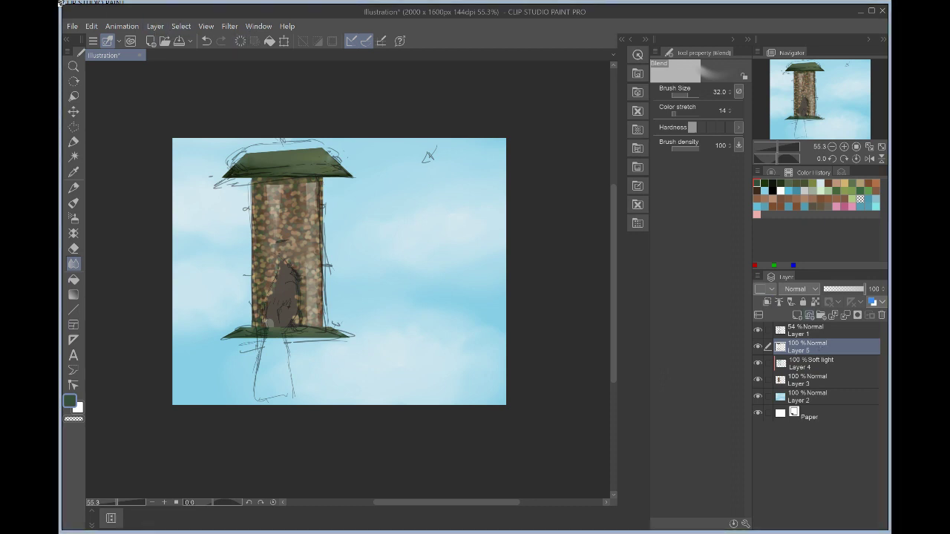
key("ctrl+shift+n")
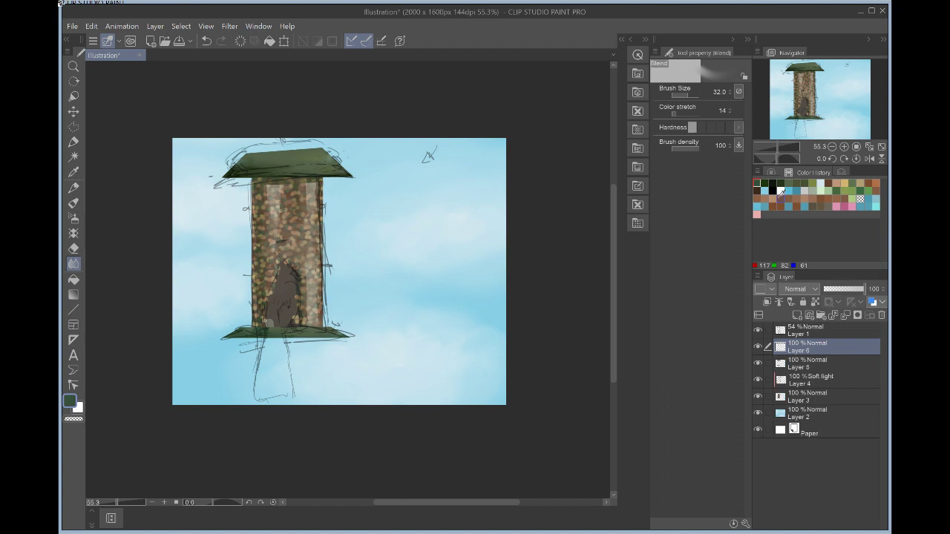
left_click(823, 182)
key("m")
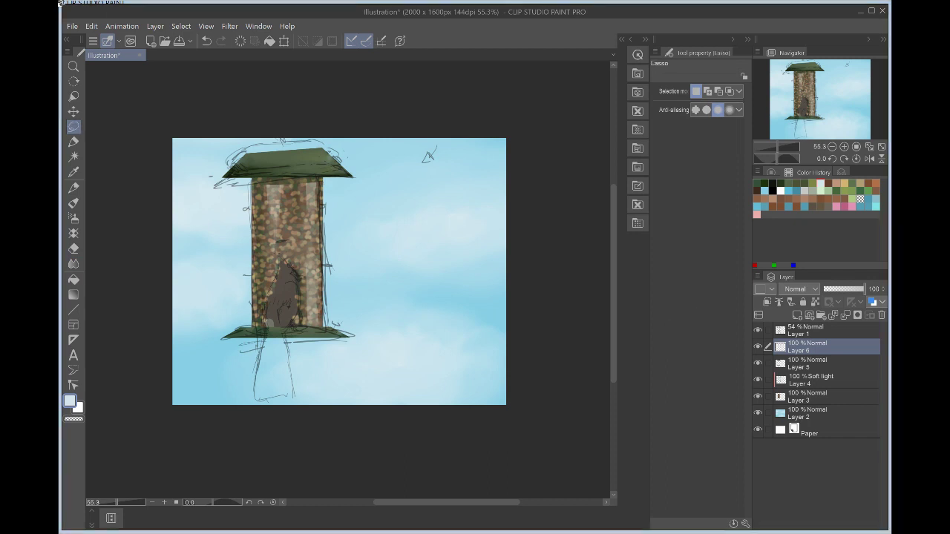
left_click_drag(339, 272, 357, 287)
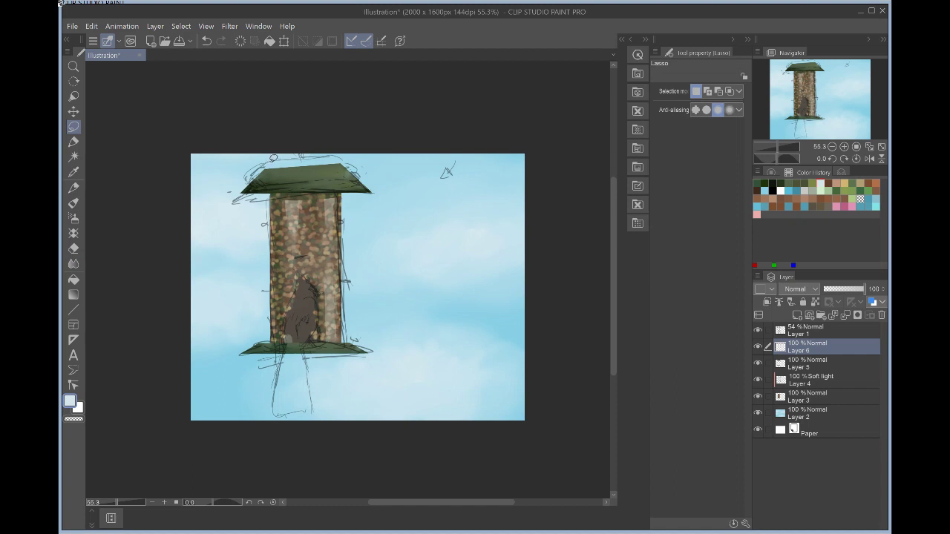
mouse_move(261, 163)
left_mouse_down()
mouse_move(250, 175)
mouse_move(361, 173)
mouse_move(339, 154)
mouse_move(267, 158)
left_mouse_up()
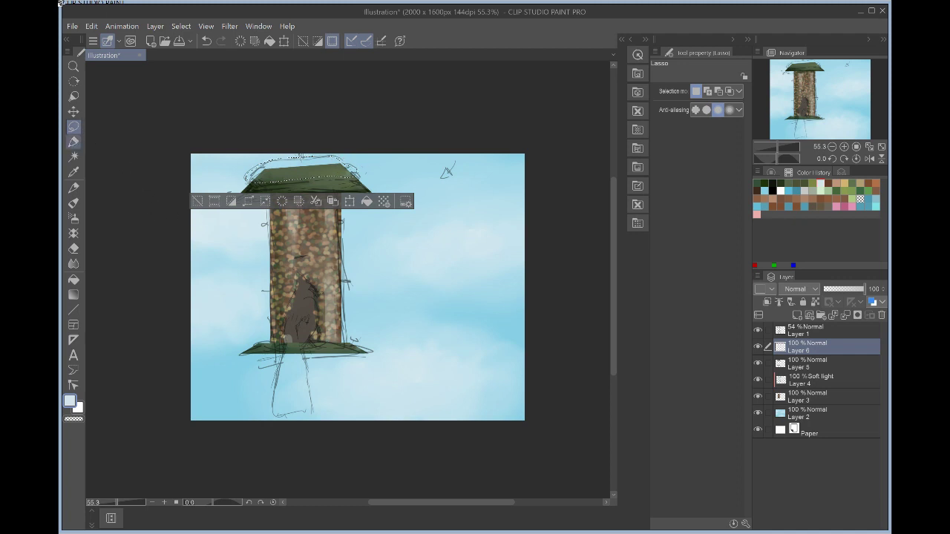
- Fill the snow cap selection with pale blue-white using the Marker pen at brush size 25.7
left_click(74, 141)
mouse_move(414, 228)
left_mouse_down()
mouse_move(326, 226)
mouse_move(386, 199)
left_mouse_up()
scroll(422, 240, "up", 3)
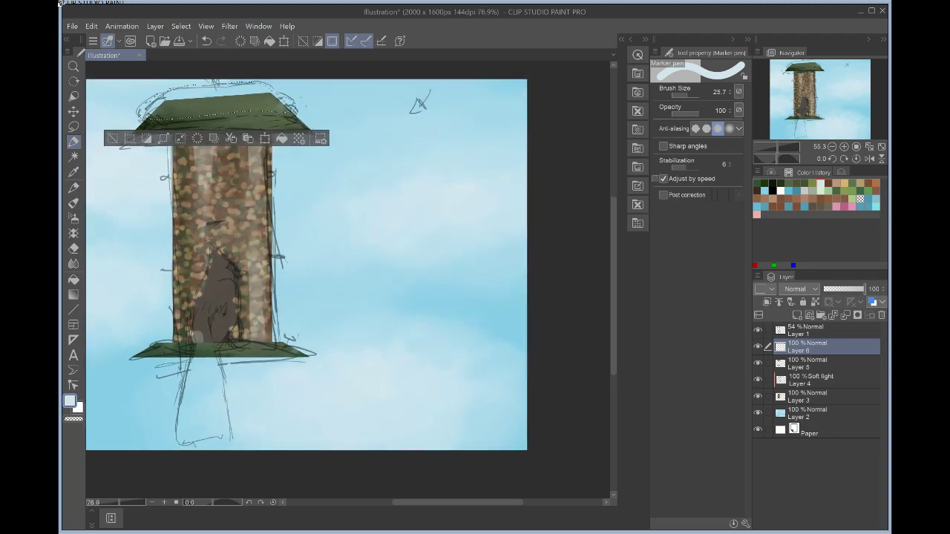
scroll(408, 260, "down", 1)
mouse_move(165, 113)
left_mouse_down()
mouse_move(223, 89)
mouse_move(210, 99)
mouse_move(301, 92)
mouse_move(217, 108)
mouse_move(322, 112)
mouse_move(126, 131)
mouse_move(337, 107)
mouse_move(215, 106)
left_mouse_up()
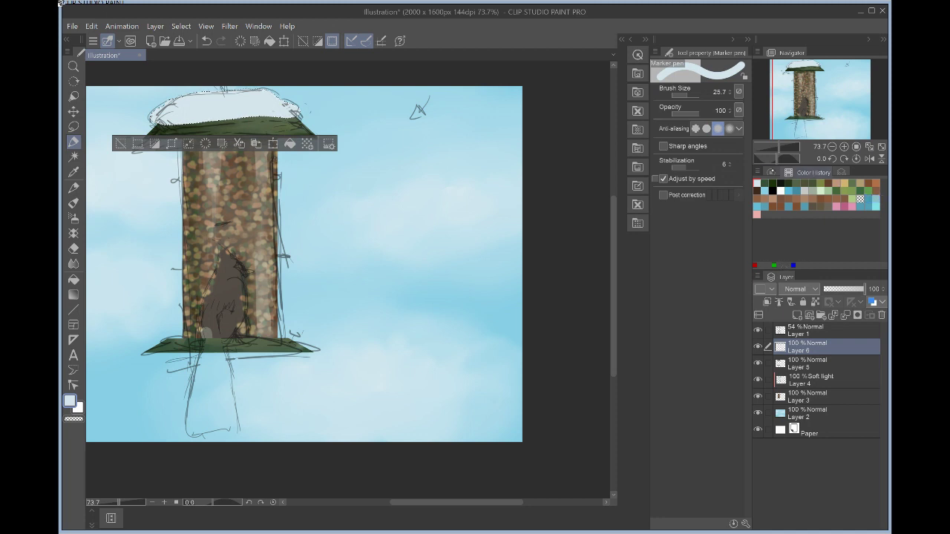
- Paint light blue and darker grey-blue shadow strokes across the left and middle of the snow cap
left_click(772, 172)
left_click(806, 210)
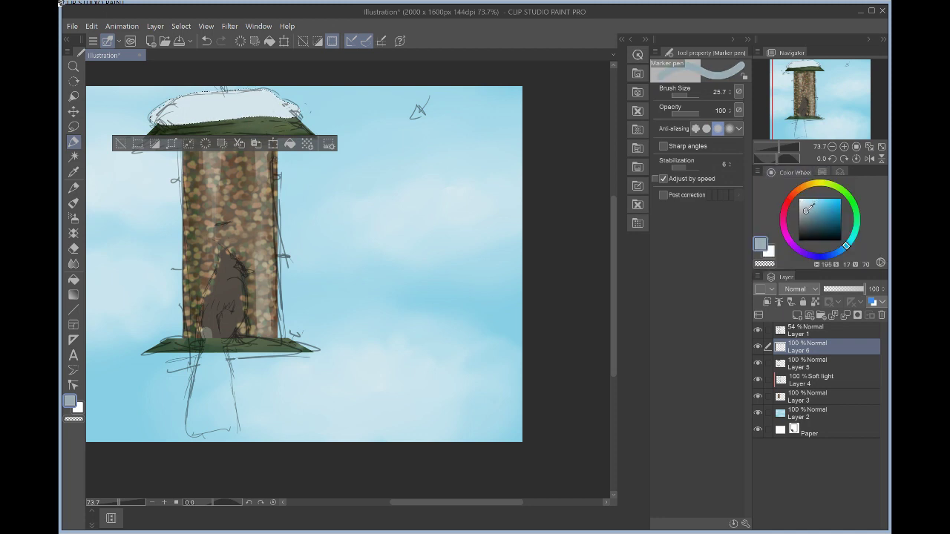
left_click_drag(808, 209, 812, 206)
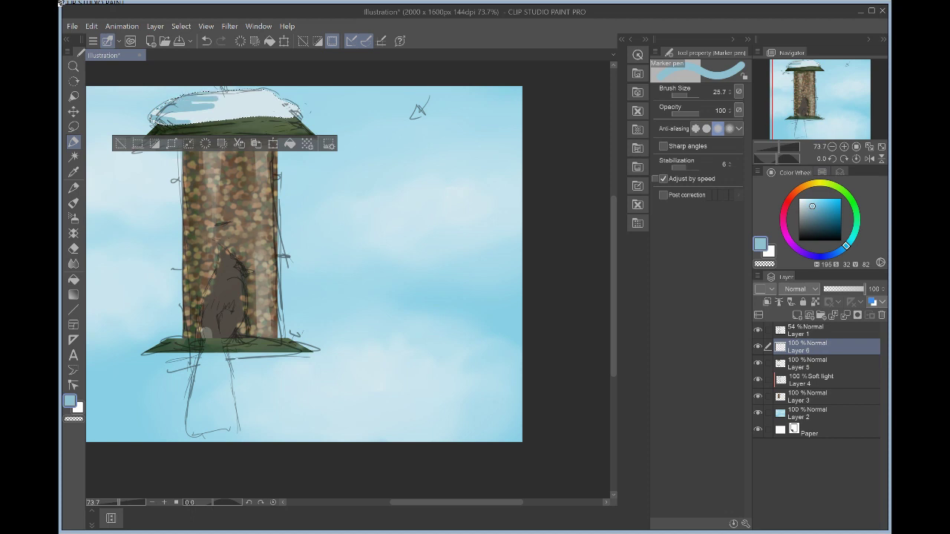
left_click_drag(812, 207, 813, 218)
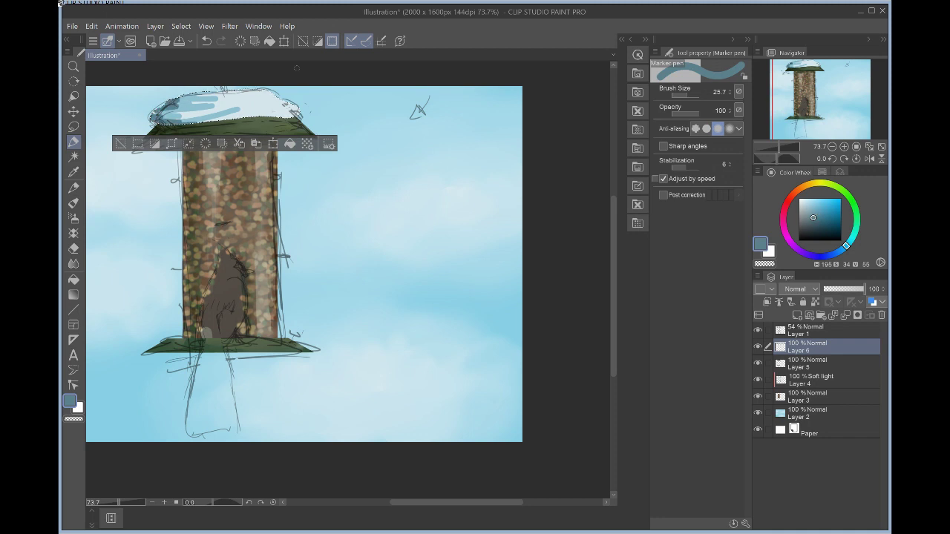
- Undo the opaque violet stroke, set the Marker pen's opacity to 58, and paint muted violet strokes near the snow cap's upper edge
left_click(824, 256)
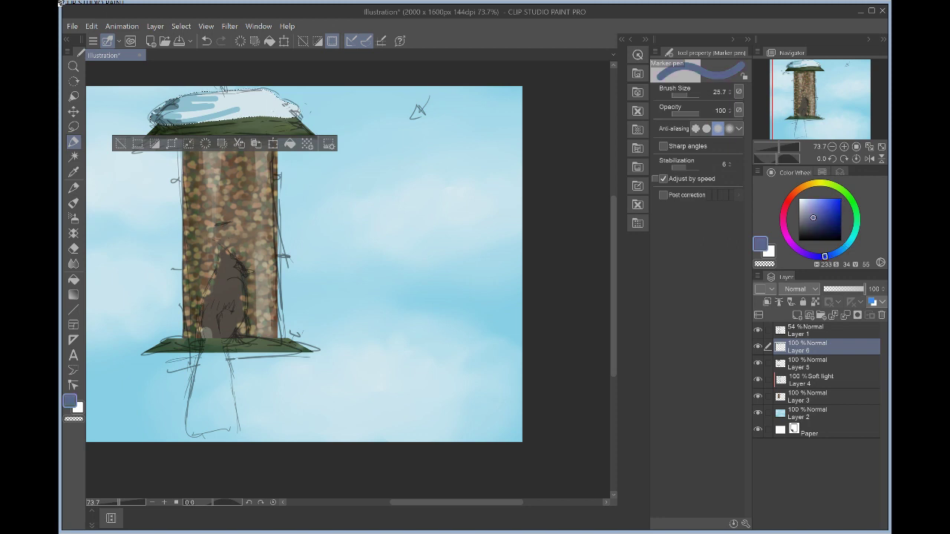
left_click(811, 212)
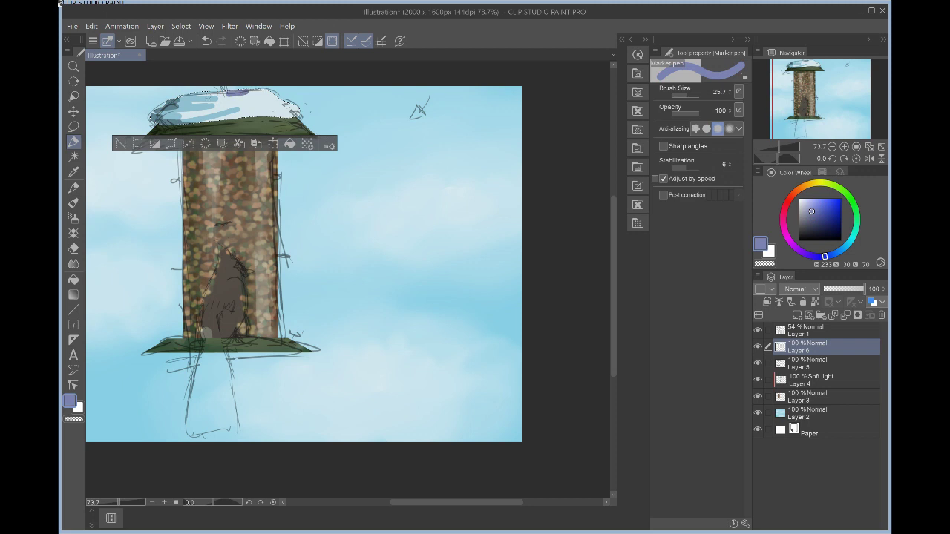
left_click(206, 41)
left_click(687, 113)
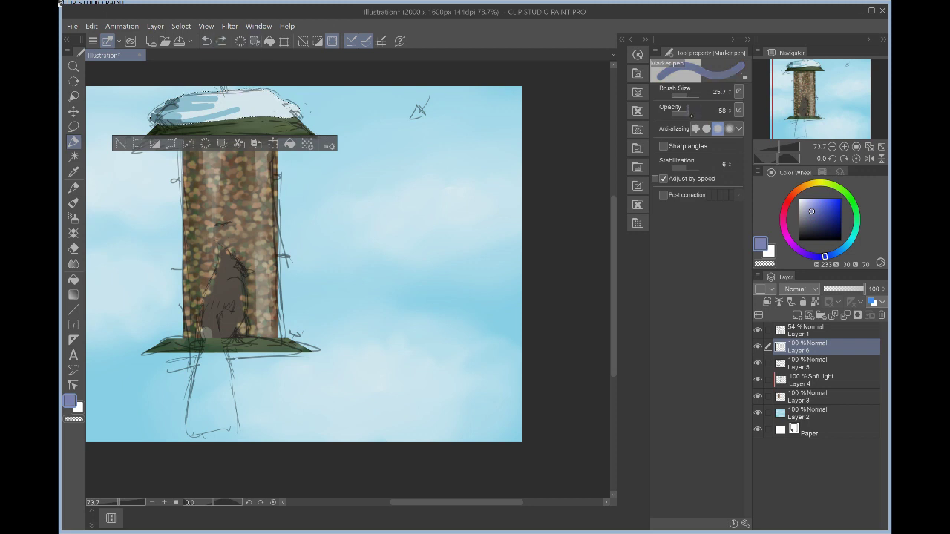
left_click_drag(252, 94, 217, 99)
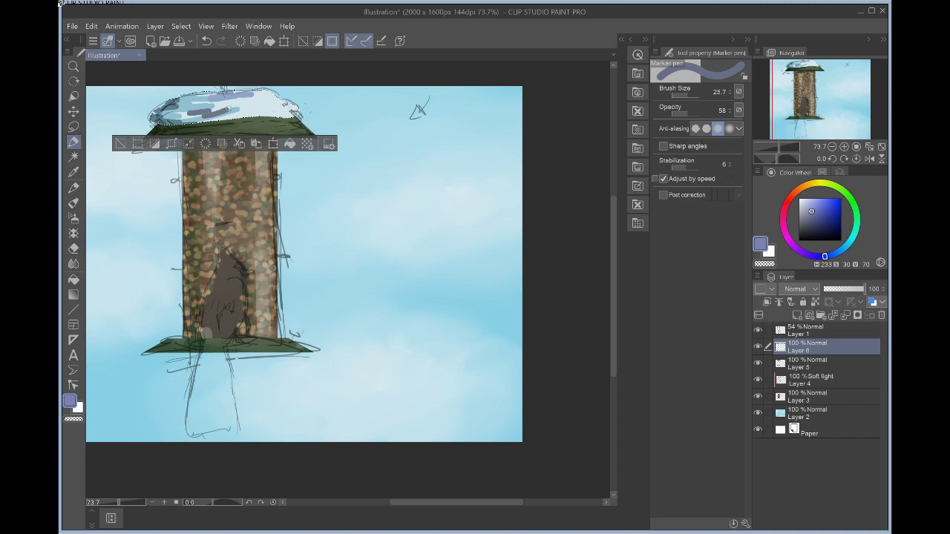
left_click(206, 41)
left_click(221, 41)
key("ctrl+y")
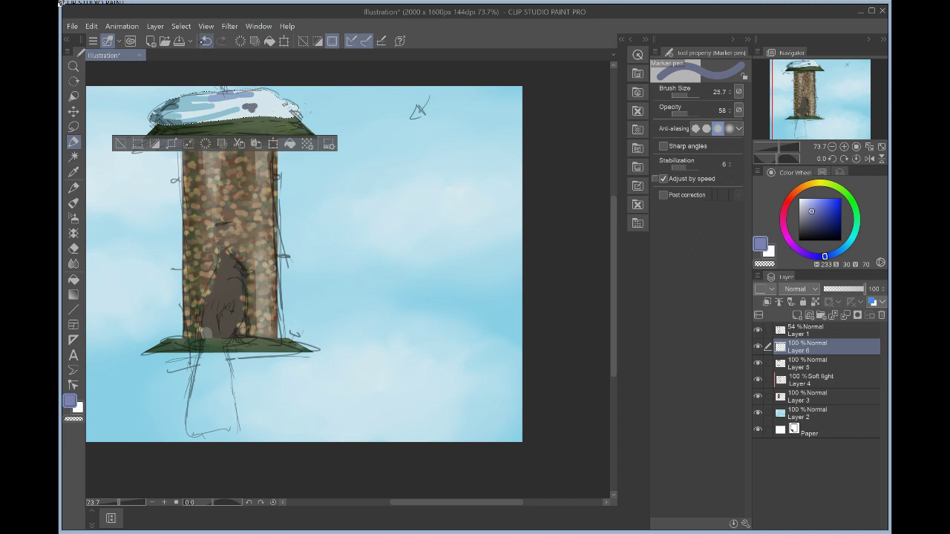
left_click(206, 41)
left_click_drag(684, 114, 692, 114)
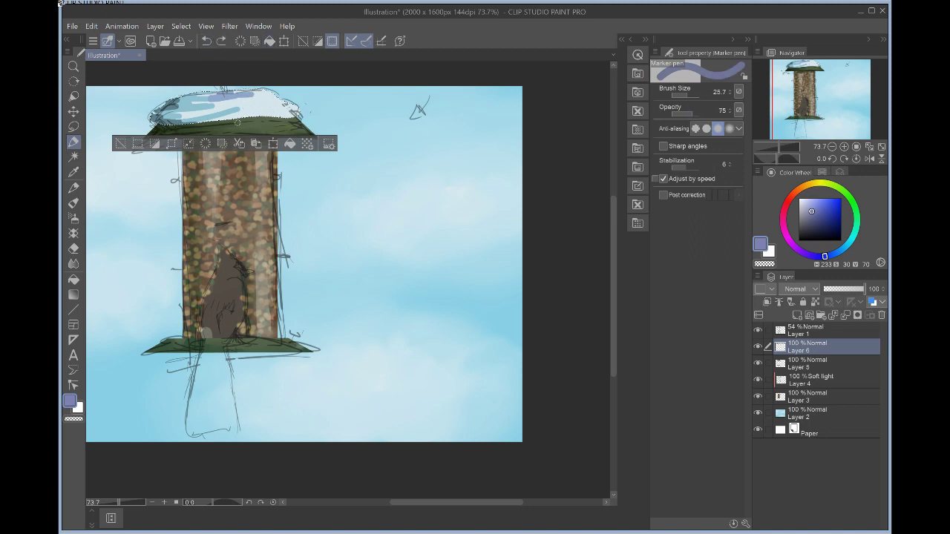
left_click_drag(187, 118, 198, 115)
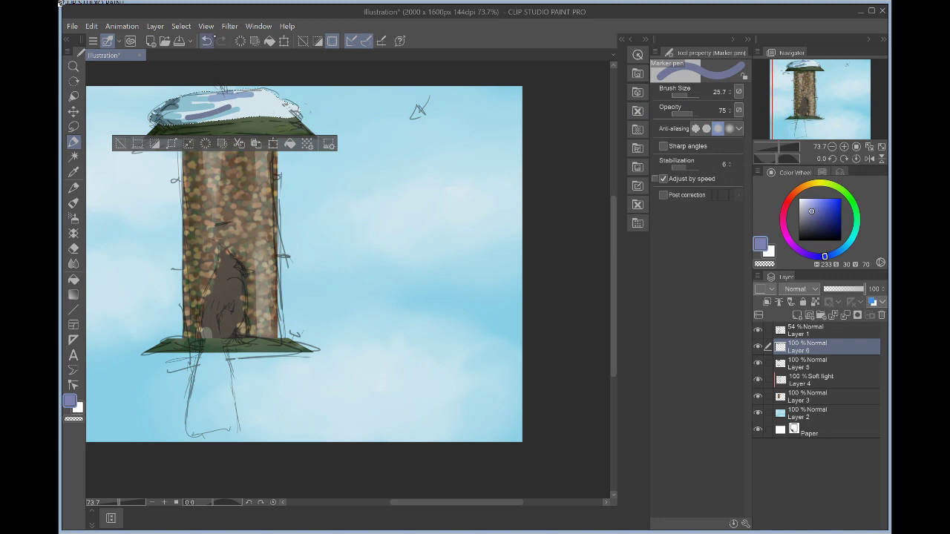
left_click(206, 41)
- Set the Marker pen's opacity to 100 and paint violet shadow strokes across the snow cap's lower middle
left_click_drag(692, 113, 700, 114)
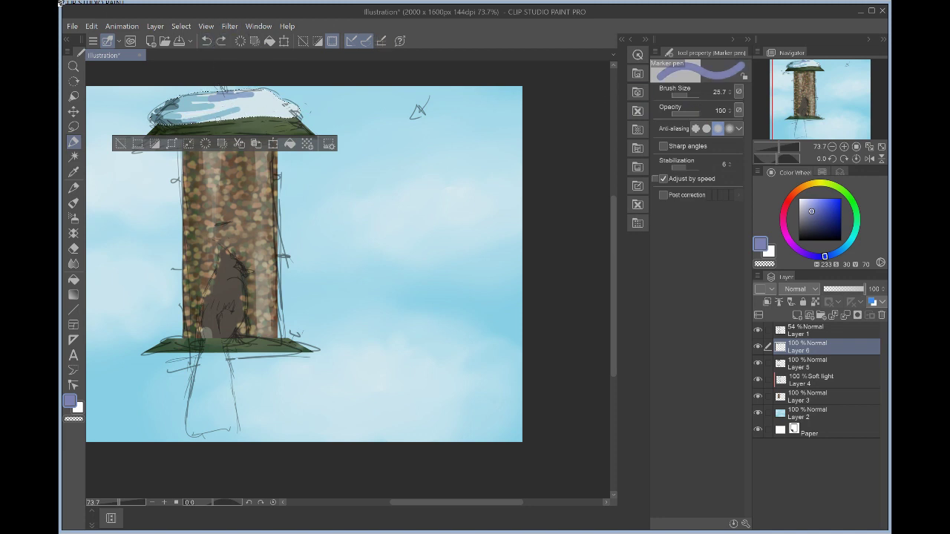
left_click(205, 41)
left_click_drag(183, 117, 220, 108)
- Paint warm beige, cream and pale yellow highlight strokes over the right part of the snow cap
left_click(806, 185)
left_click_drag(811, 210, 804, 205)
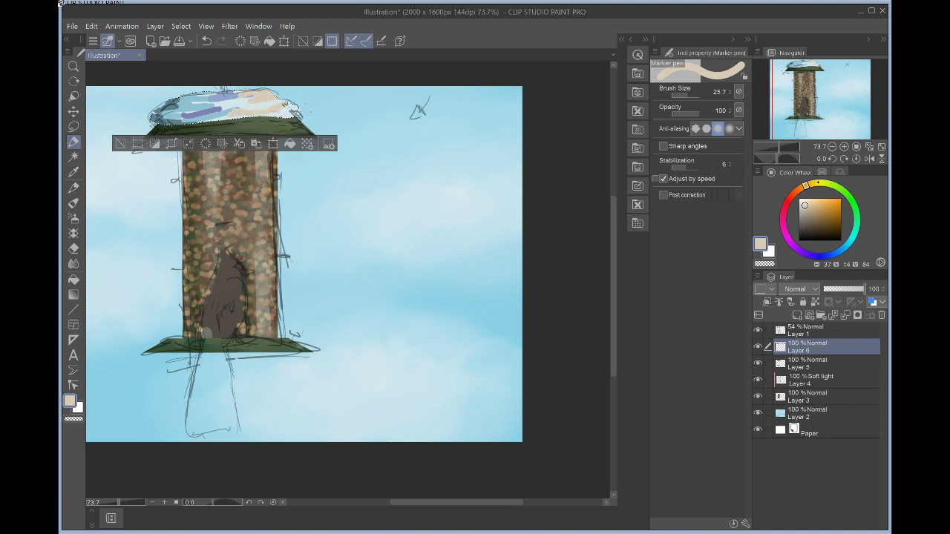
left_click(817, 183)
left_click(808, 202)
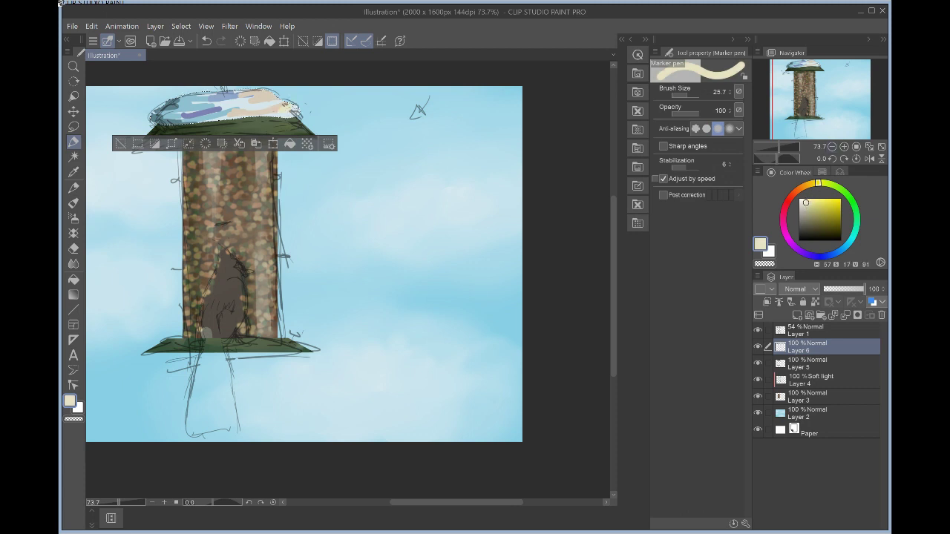
left_click(812, 200)
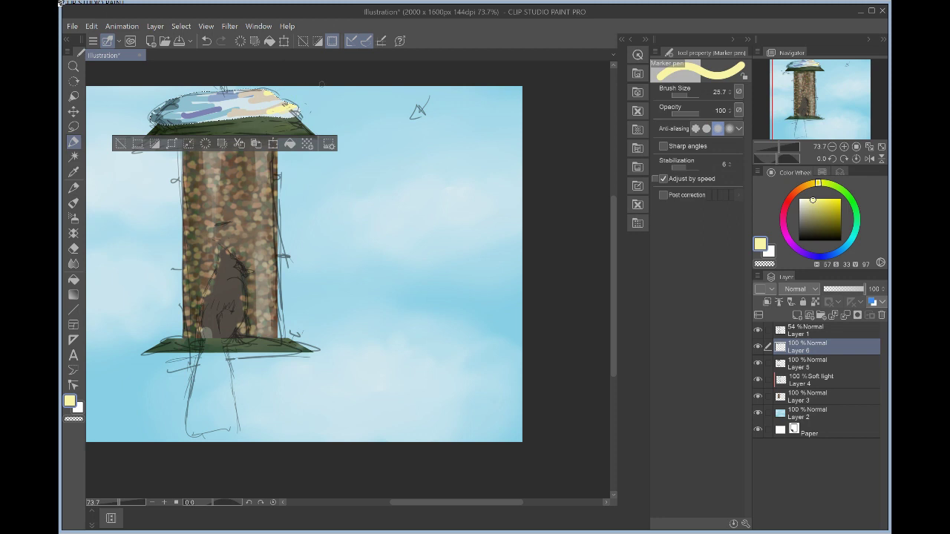
- Cover the snow cap's right end with cream and soft yellow, and blend all the snow colours with the Blend tool
left_click(822, 172)
left_click(765, 183)
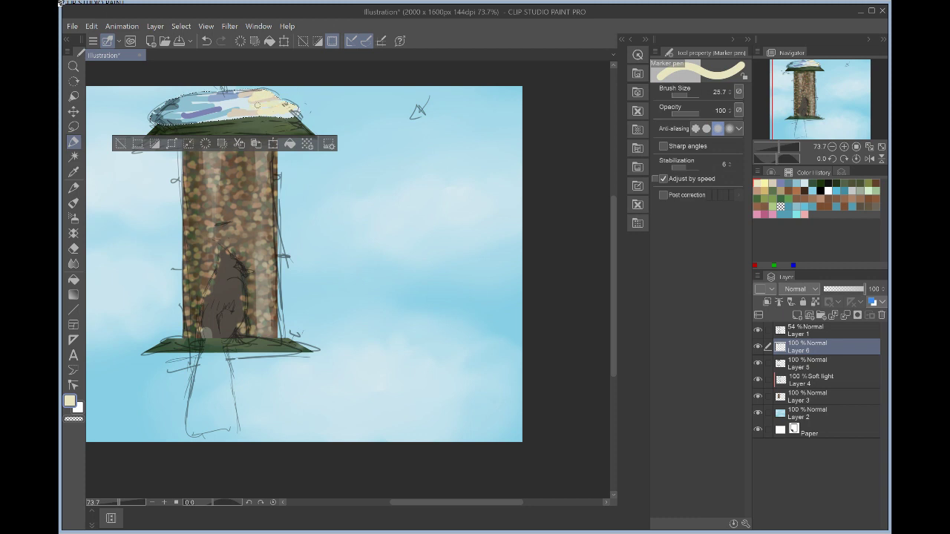
left_click(770, 172)
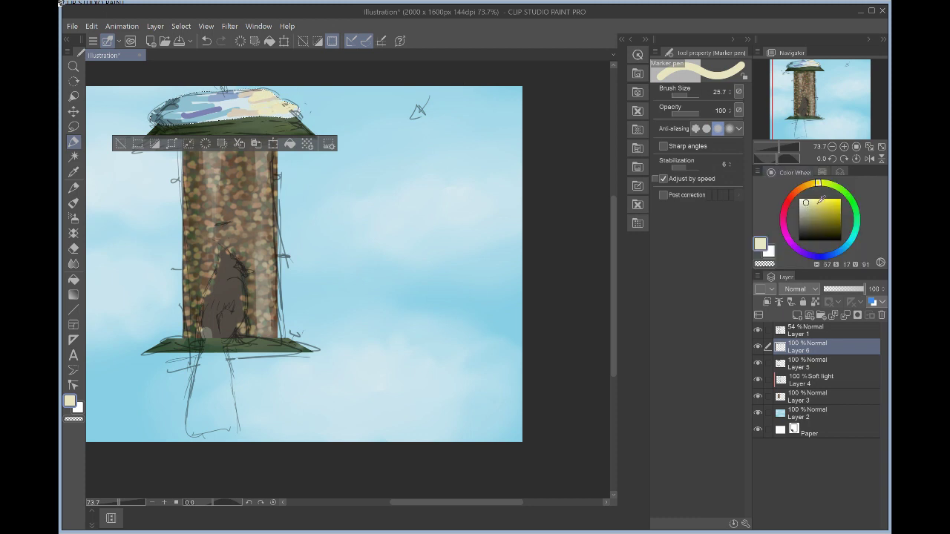
left_click(810, 202)
left_click(73, 263)
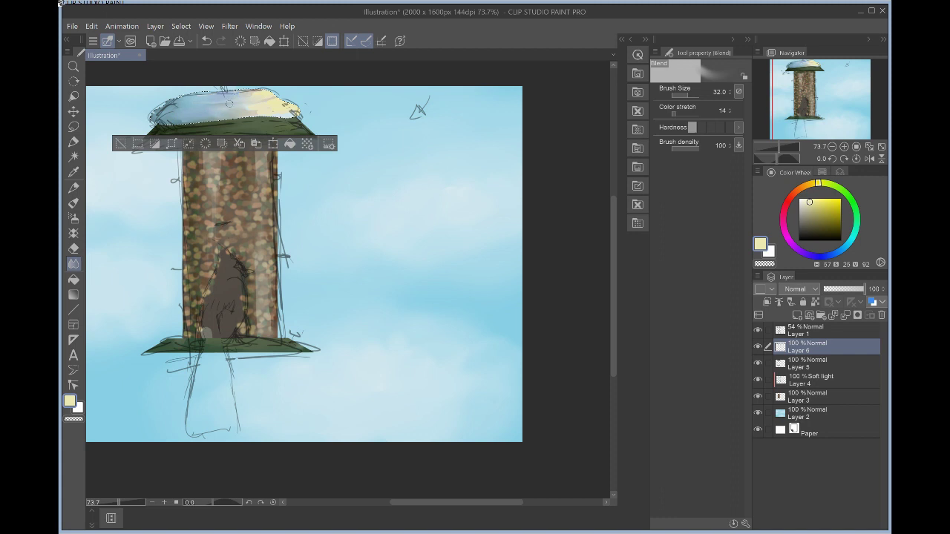
- Paint a pale blue Marker pen stroke across the middle of the snow cap and smooth it with the Blend tool
left_click(821, 172)
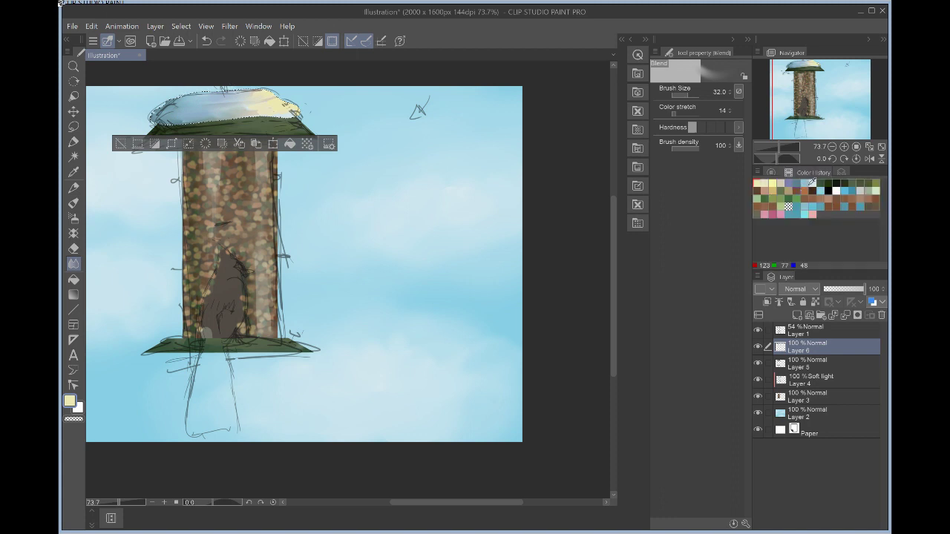
left_click(811, 182)
left_click(74, 141)
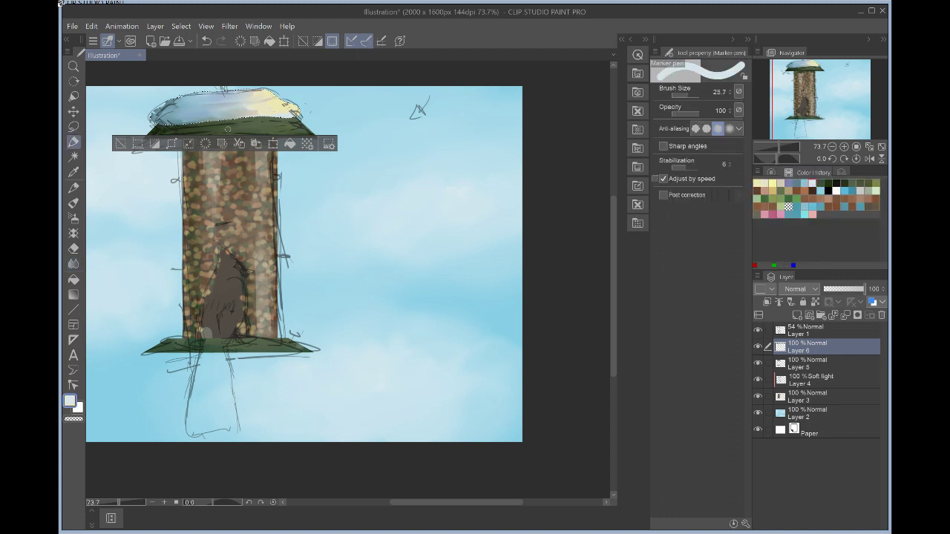
left_click_drag(201, 108, 232, 102)
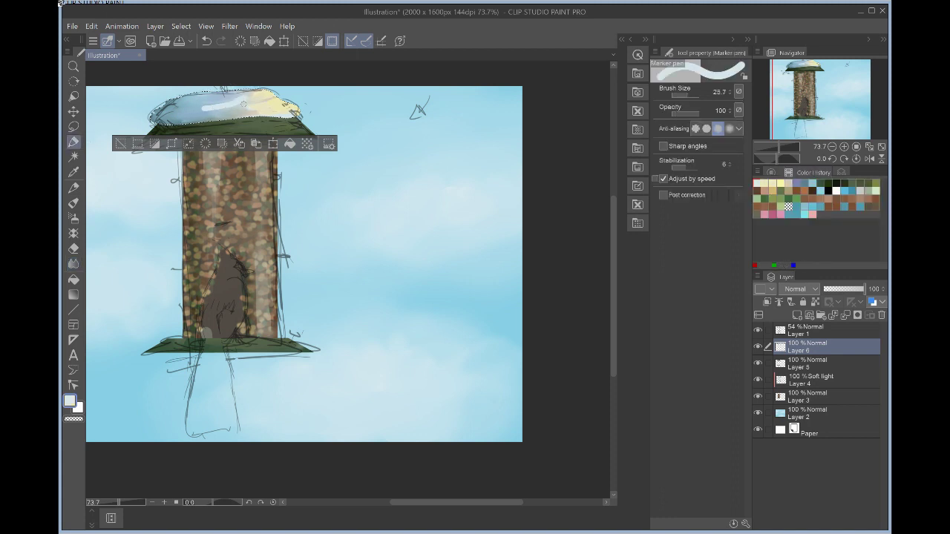
left_click(73, 263)
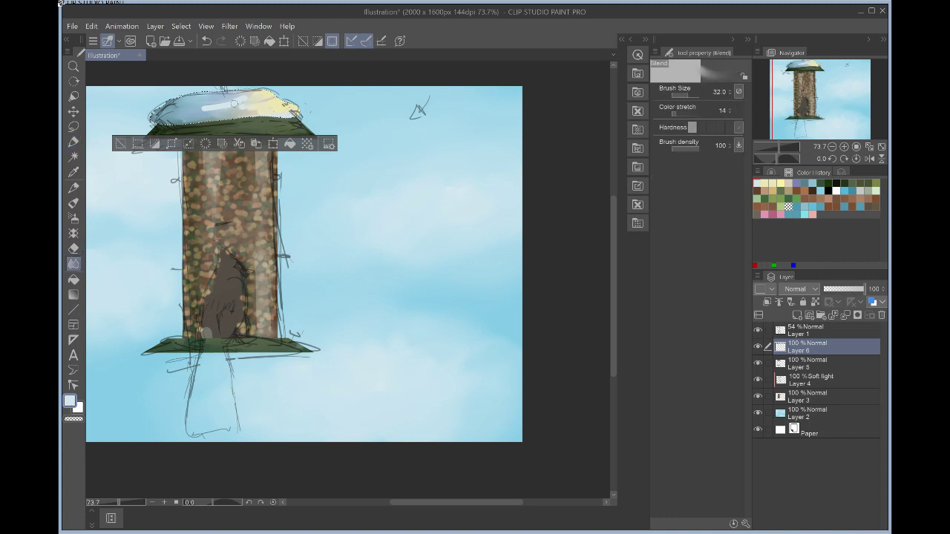
mouse_move(213, 99)
left_mouse_down()
mouse_move(218, 108)
mouse_move(235, 104)
mouse_move(214, 107)
left_mouse_up()
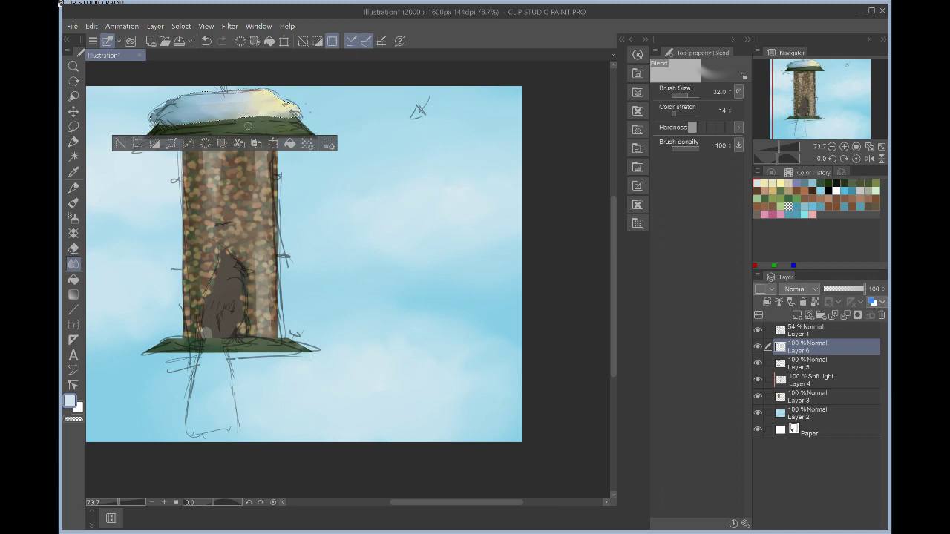
left_click_drag(264, 105, 269, 106)
- Undo the last change to the snow cap and blend its yellow right part into the middle
key("p")
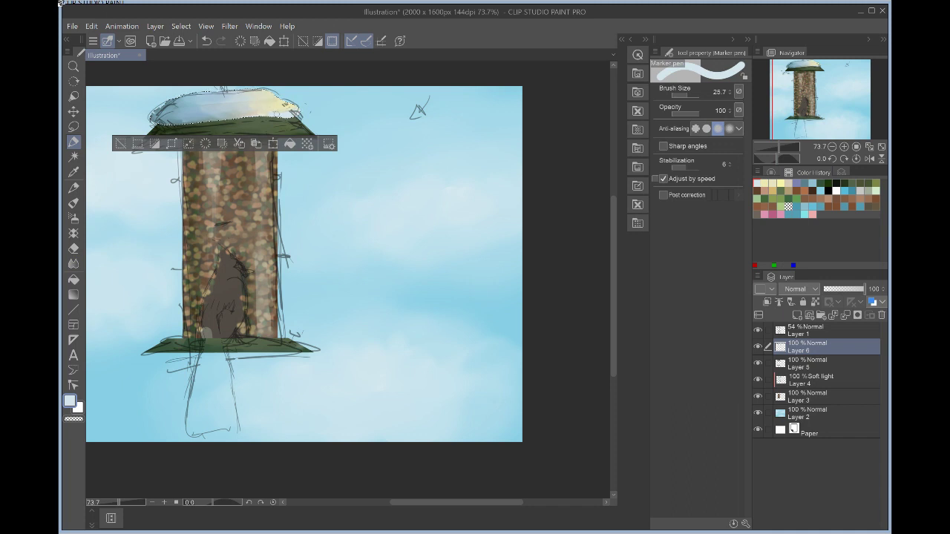
left_click(206, 40)
left_click(73, 247)
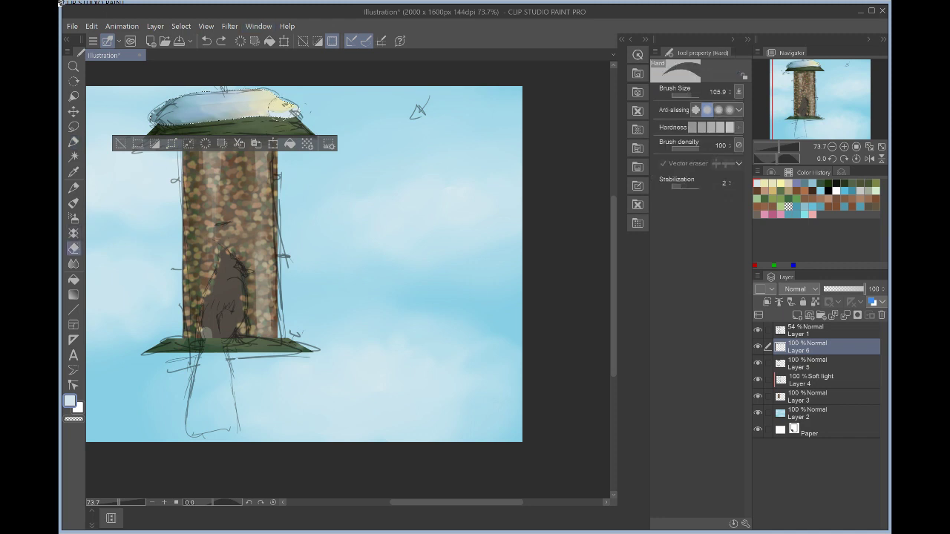
left_click(74, 263)
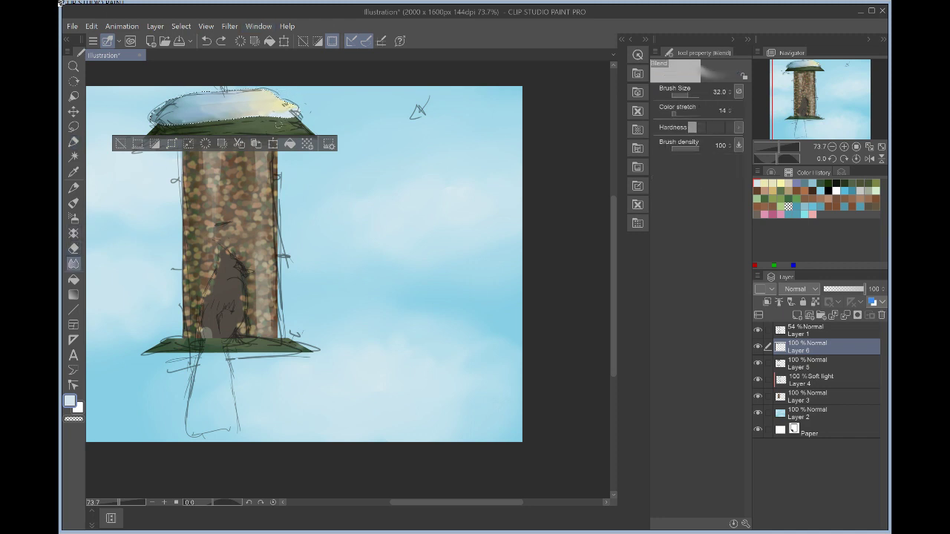
left_click_drag(268, 104, 247, 106)
- Paint pale blue Marker pen strokes across the middle of the snow cap and blend them, undoing the first blend stroke
left_click(73, 188)
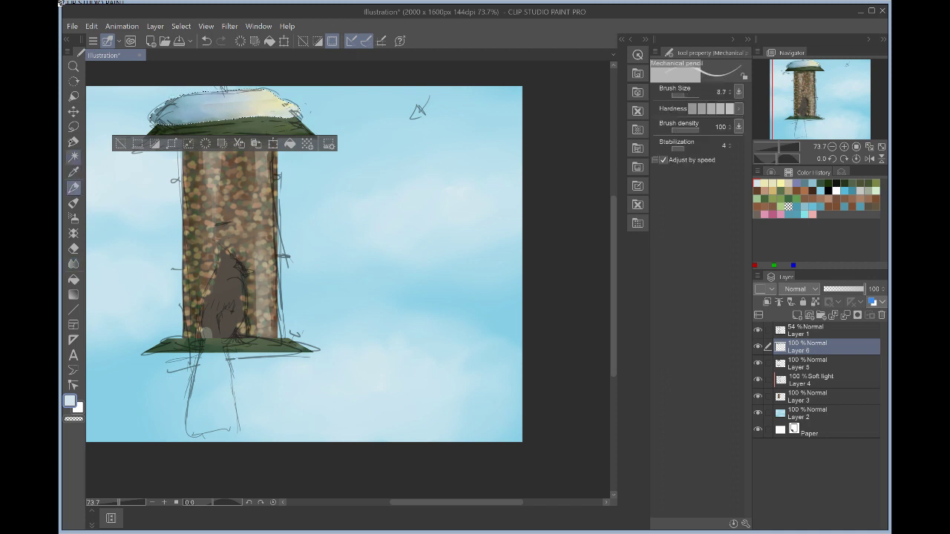
left_click(74, 142)
mouse_move(212, 107)
left_mouse_down()
mouse_move(246, 109)
mouse_move(220, 112)
mouse_move(241, 111)
mouse_move(203, 99)
left_mouse_up()
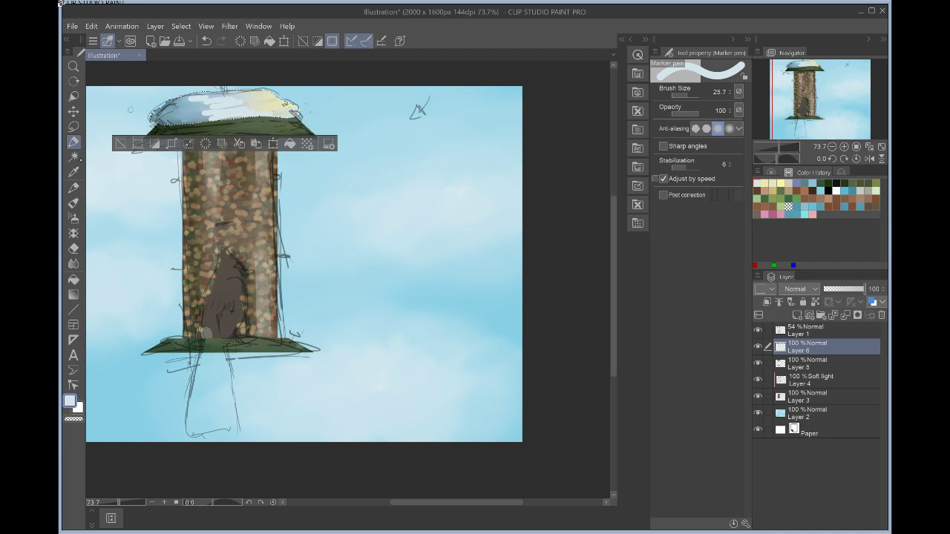
key("j")
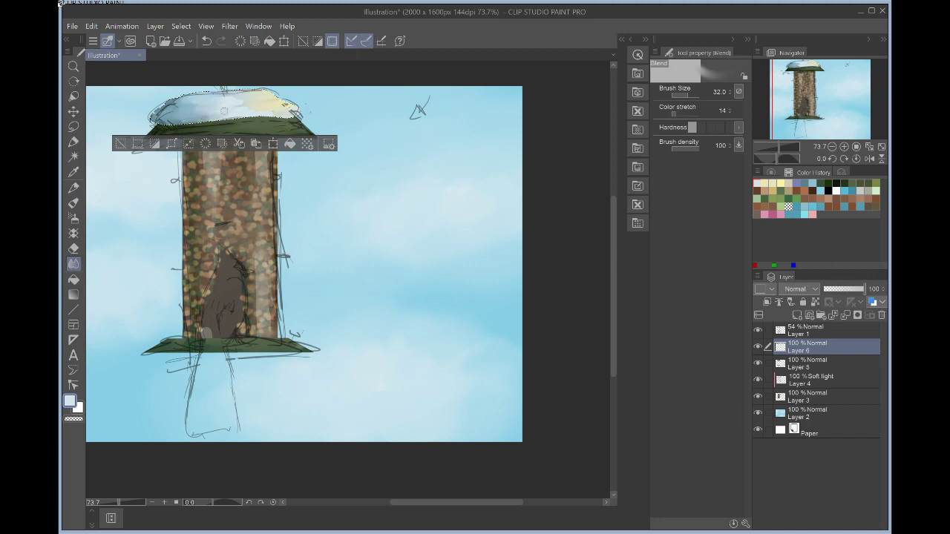
key("ctrl+z")
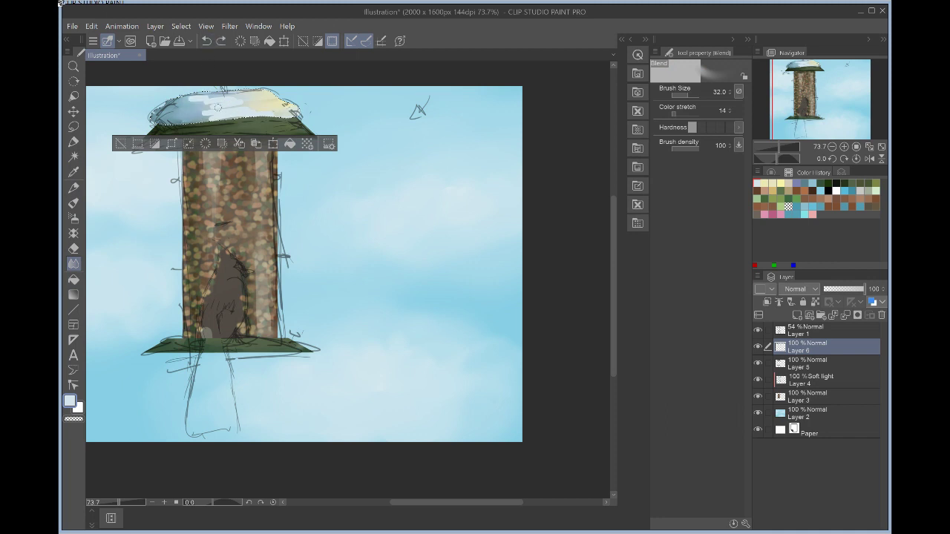
left_click_drag(202, 117, 212, 117)
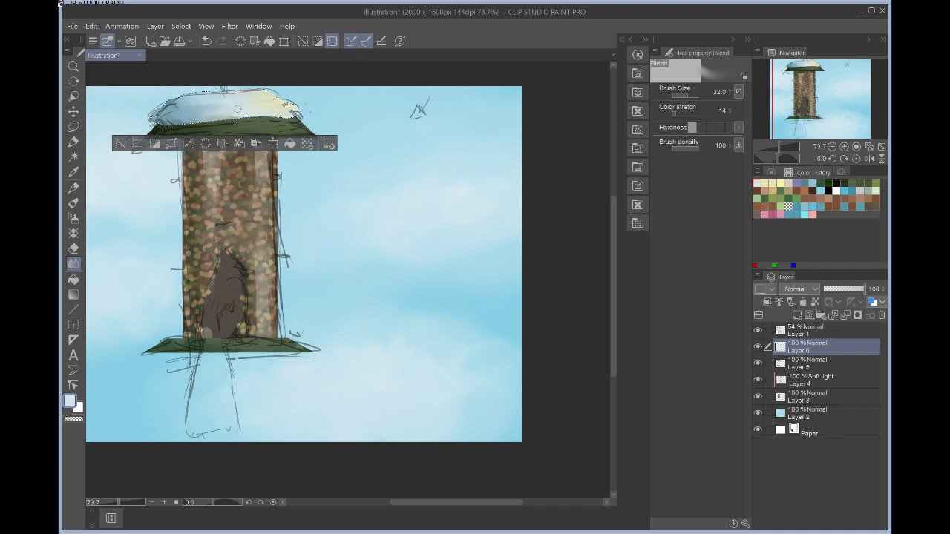
- Paint muted teal and light blue shading on the left and lower parts of the snow cap and blend it
left_click(804, 183)
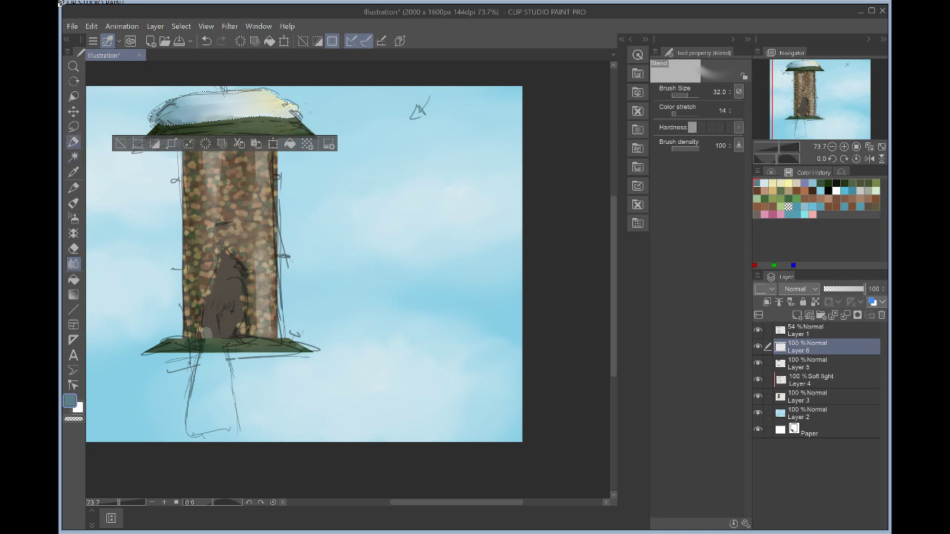
left_click(73, 142)
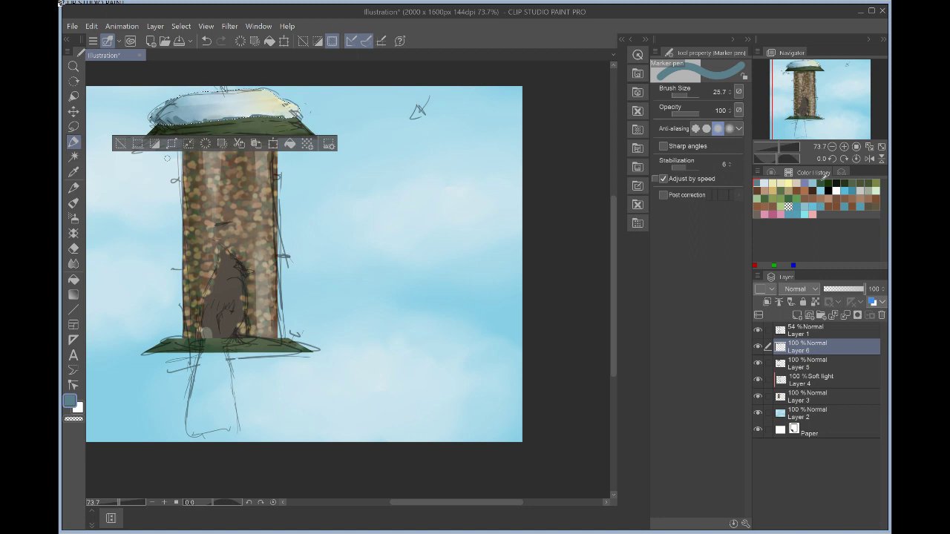
left_click(812, 183)
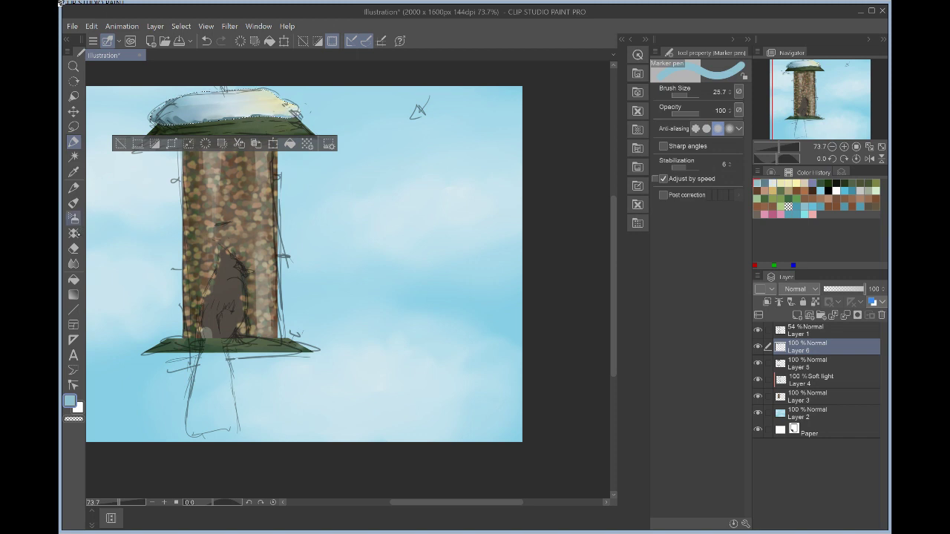
left_click(73, 264)
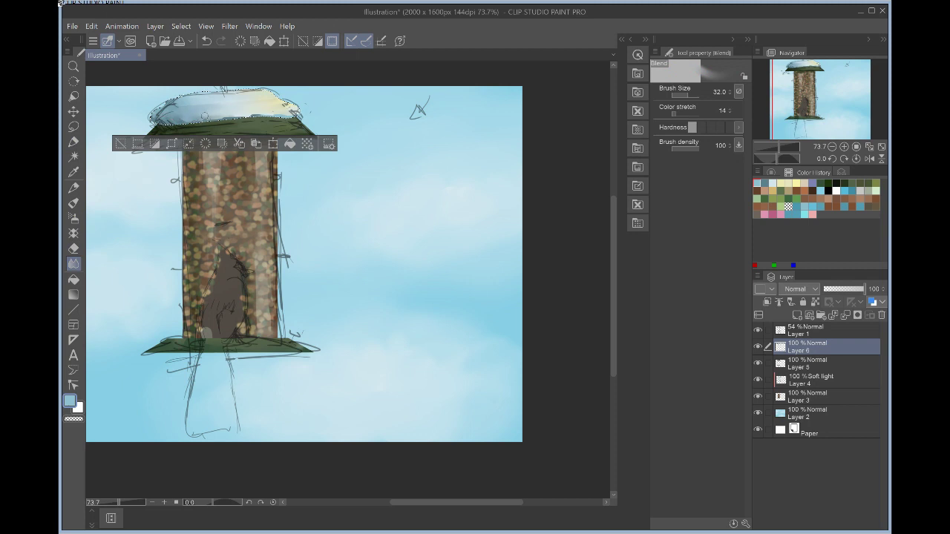
left_click_drag(208, 115, 239, 113)
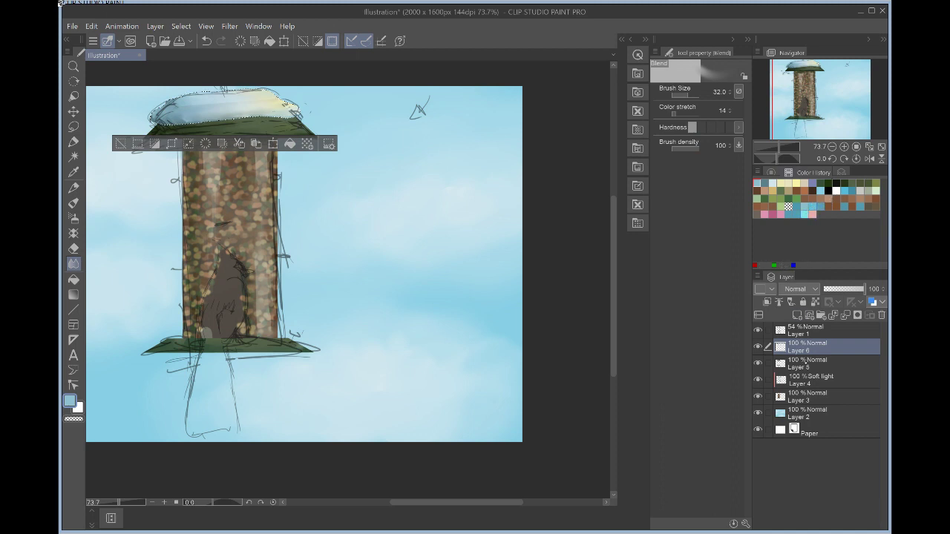
- Undo the teal stroke made on Layer 5 and paint muted teal shadow strokes at the snow cap's left end on Layer 6
left_click(805, 362)
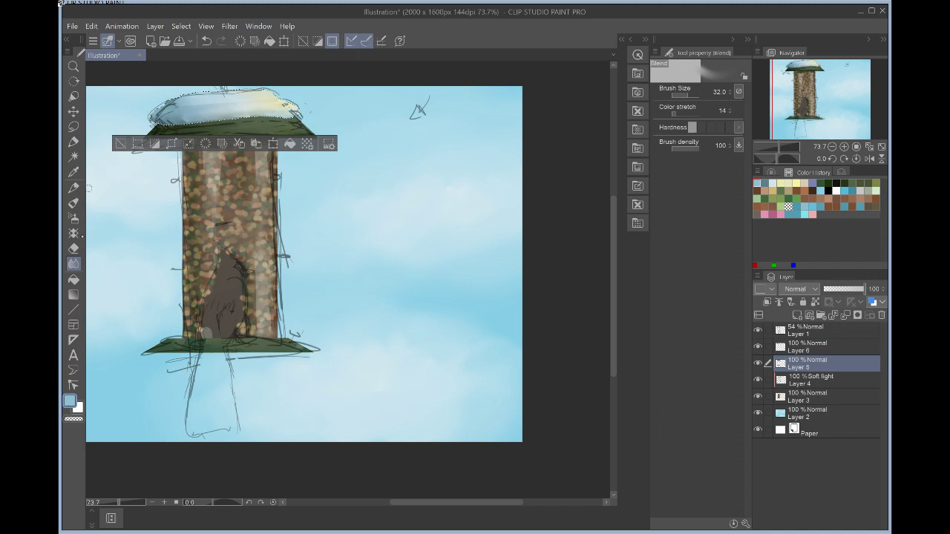
left_click(74, 248)
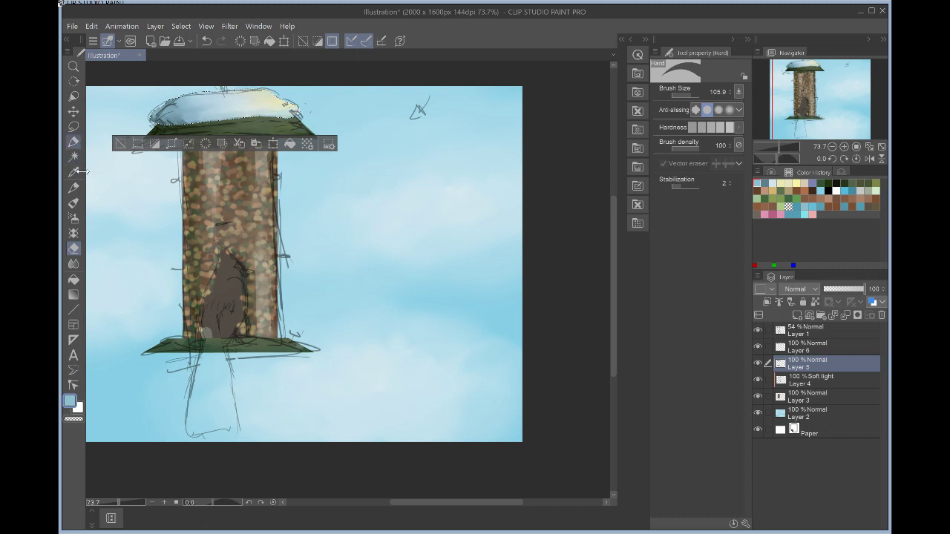
left_click(74, 142)
left_click(765, 183)
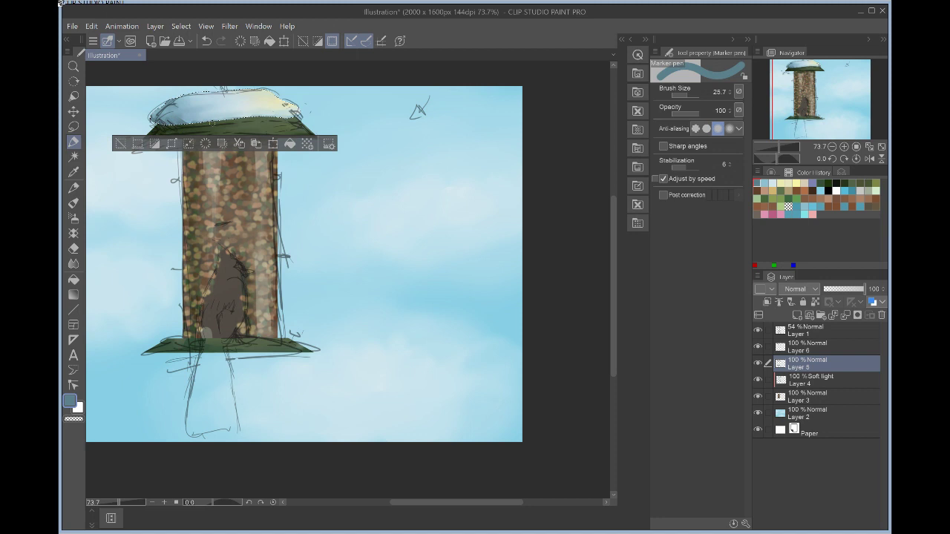
left_click(207, 41)
left_click(819, 345)
left_click_drag(171, 113, 160, 110)
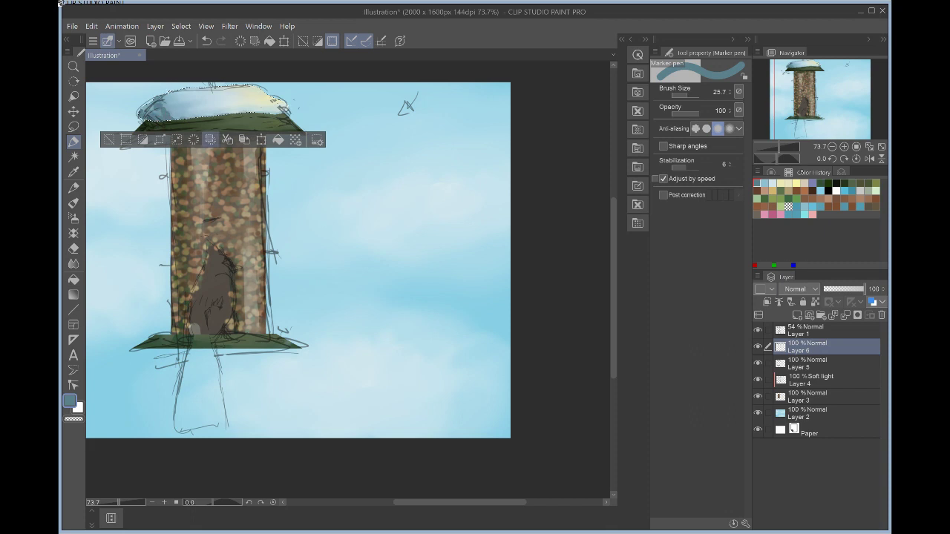
- Paint dark teal shadow strokes at the snow cap's left end and soften them with the Blend tool
left_click(772, 172)
left_click(815, 226)
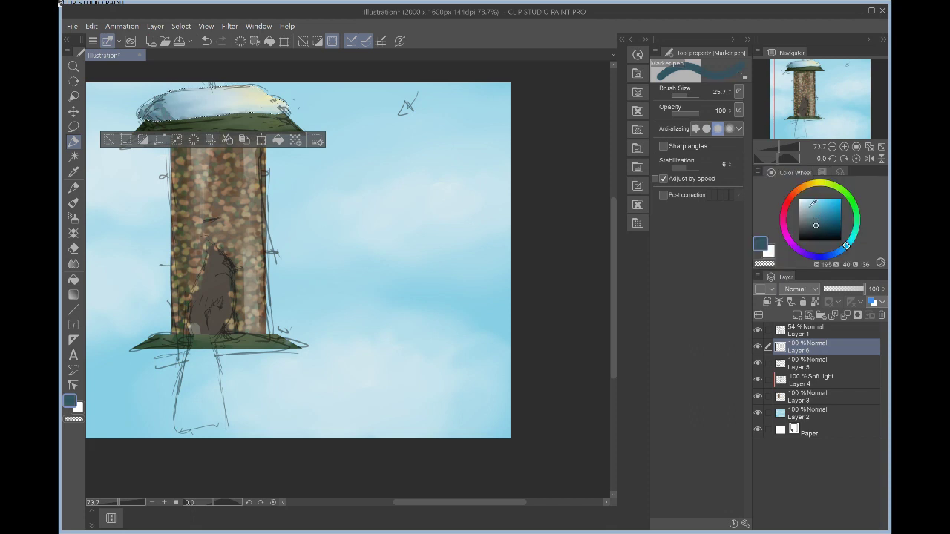
left_click_drag(139, 113, 153, 120)
left_click(73, 249)
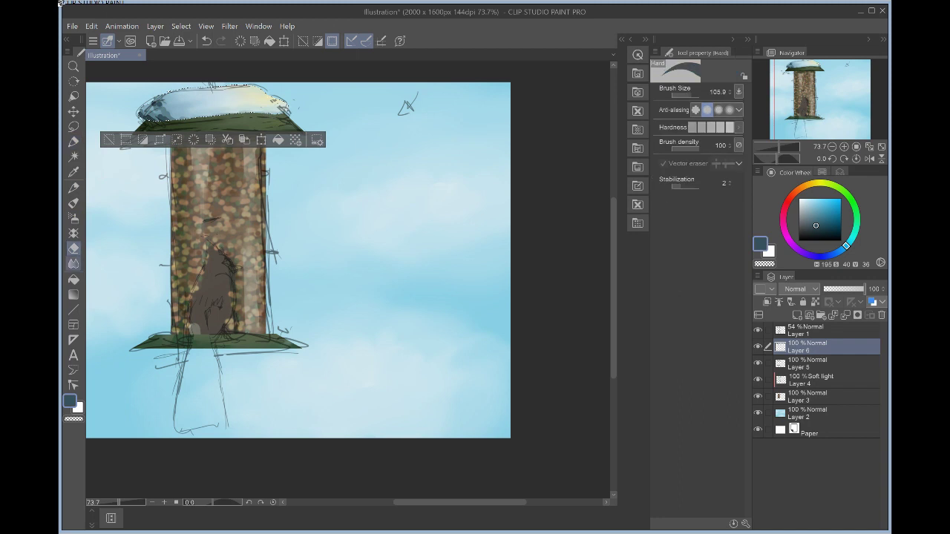
left_click(73, 263)
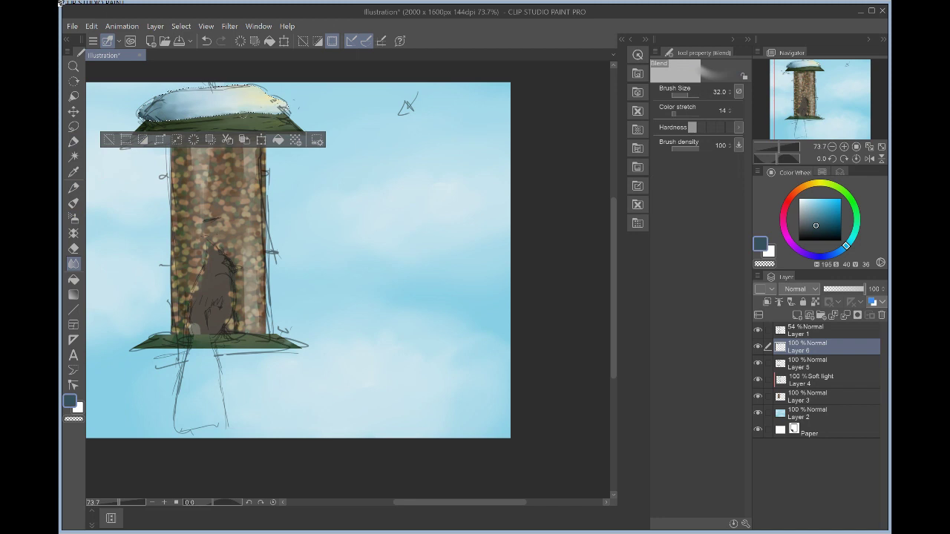
- Add a new layer above Layer 6 and select the bird's body with the Lasso and its long tail with the Selection pen
key("m")
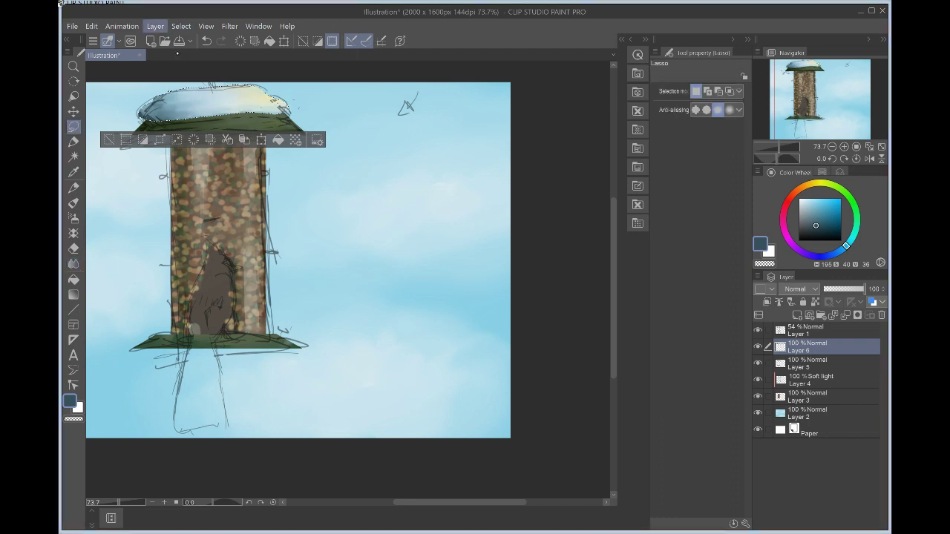
key("ctrl+shift+n")
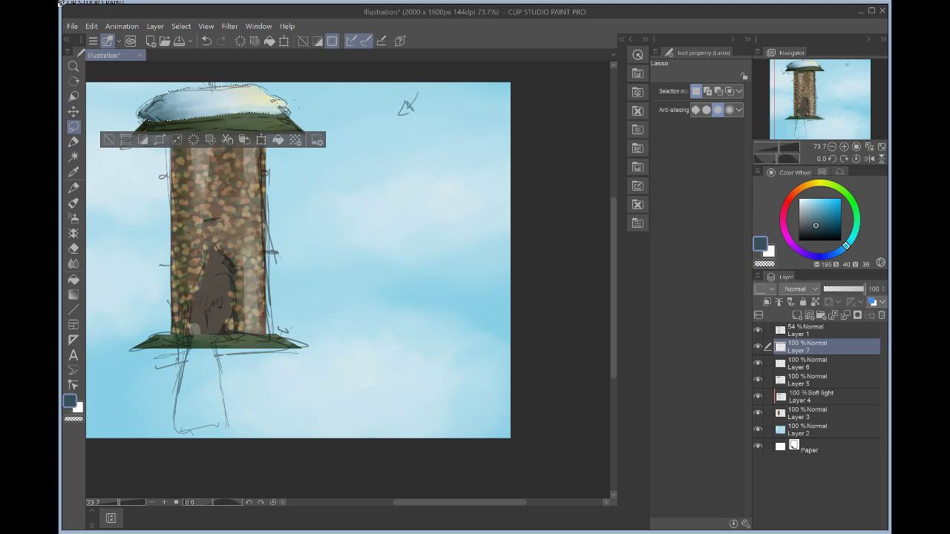
mouse_move(206, 265)
left_mouse_down()
mouse_move(216, 236)
mouse_move(240, 268)
mouse_move(240, 307)
mouse_move(213, 337)
mouse_move(195, 338)
mouse_move(190, 320)
mouse_move(209, 256)
left_mouse_up()
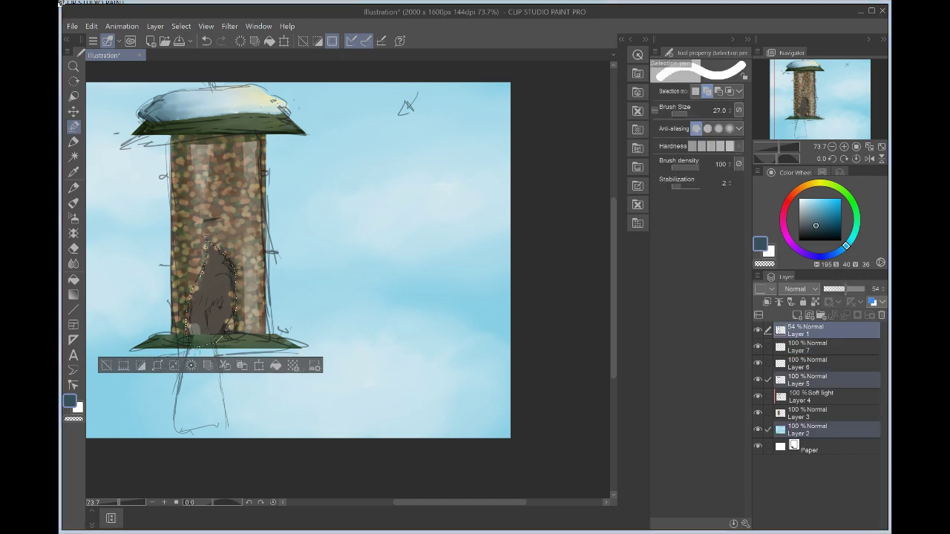
mouse_move(200, 339)
left_mouse_down()
mouse_move(176, 427)
mouse_move(221, 427)
mouse_move(202, 371)
mouse_move(207, 338)
mouse_move(217, 422)
mouse_move(213, 406)
mouse_move(222, 402)
mouse_move(215, 410)
mouse_move(199, 343)
mouse_move(201, 413)
mouse_move(186, 391)
mouse_move(208, 419)
left_mouse_up()
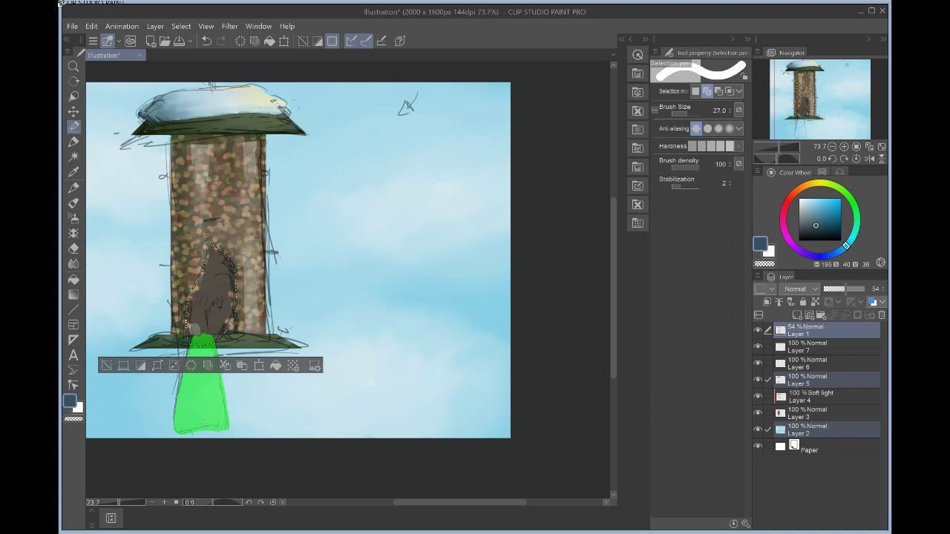
mouse_move(187, 412)
left_mouse_down()
mouse_move(201, 390)
mouse_move(210, 411)
left_mouse_up()
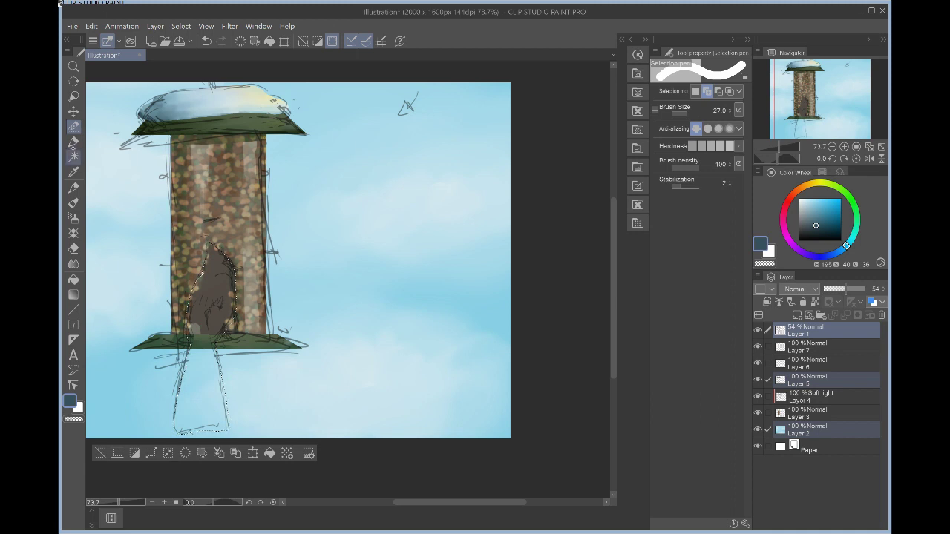
- Fill the selected bird silhouette on Layer 7, body and long tail, with dark red using the Marker pen
left_click(73, 141)
left_click(822, 172)
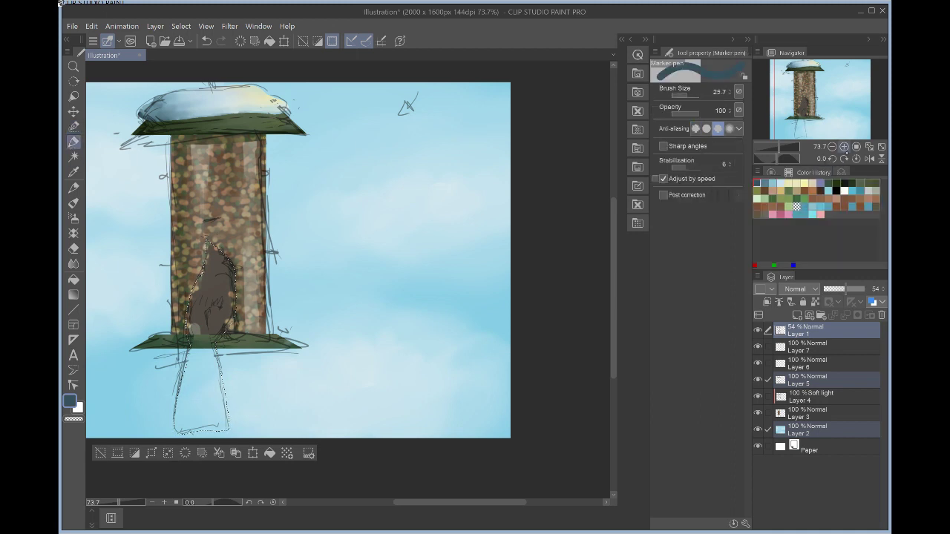
left_click(772, 172)
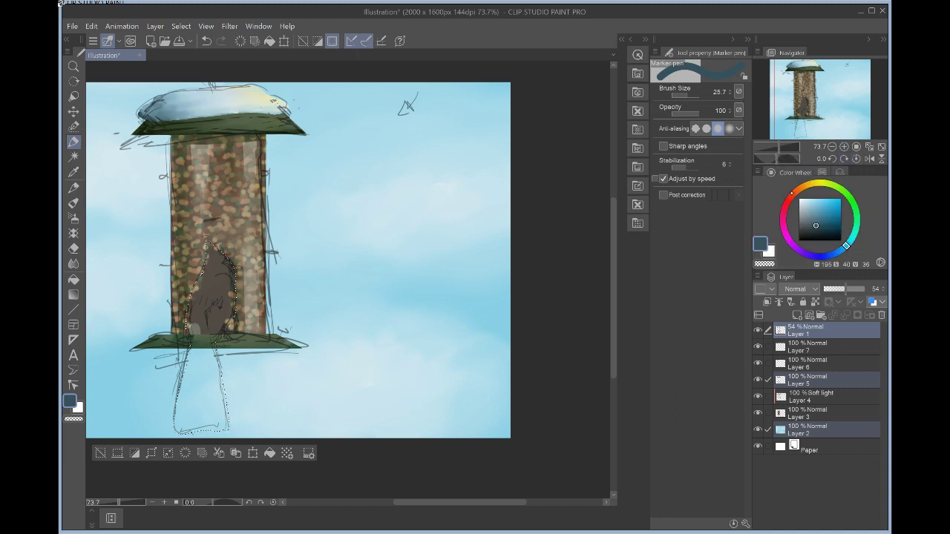
left_click(788, 198)
left_click(833, 213)
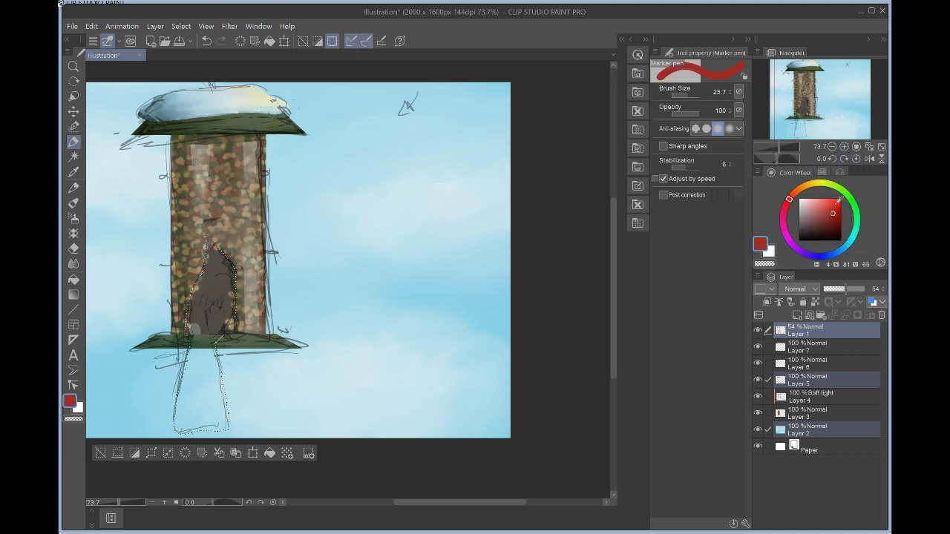
left_click(821, 212)
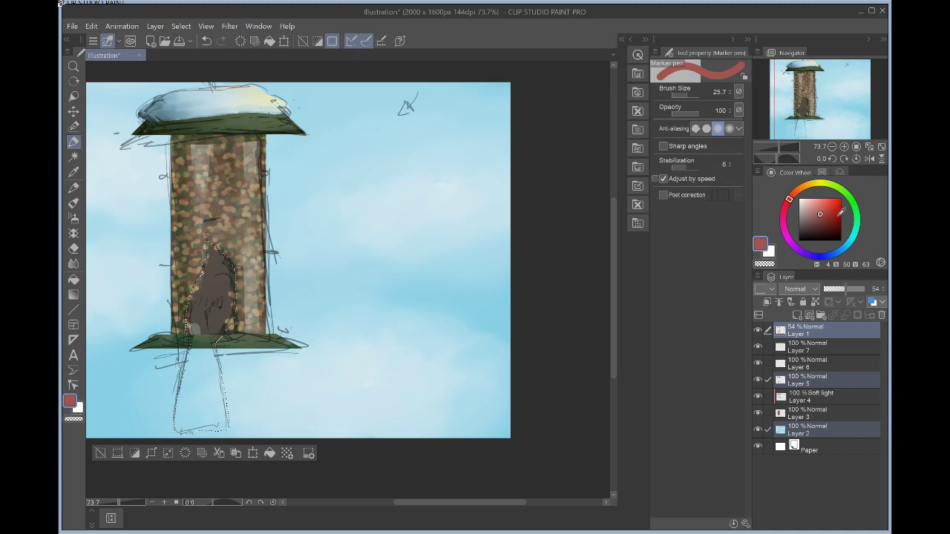
left_click(834, 221)
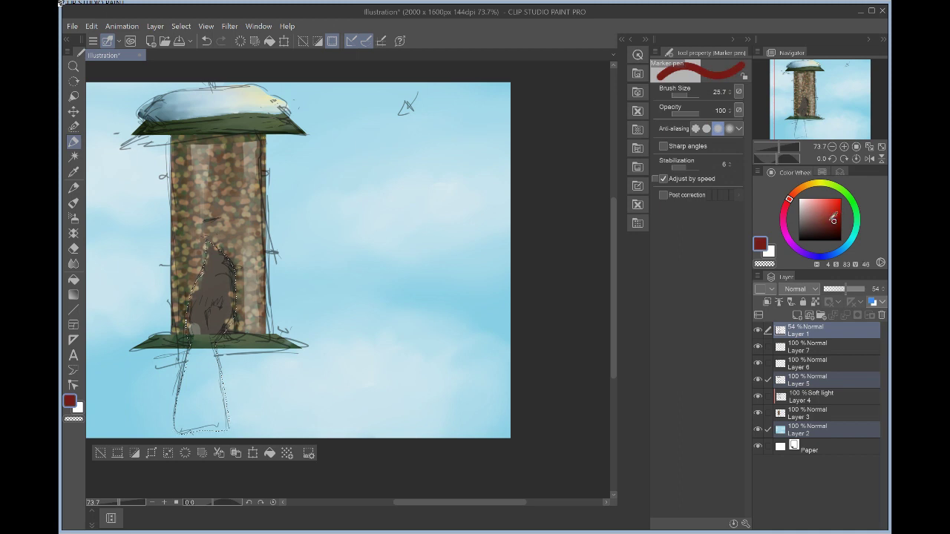
left_click(831, 220)
left_click(824, 216)
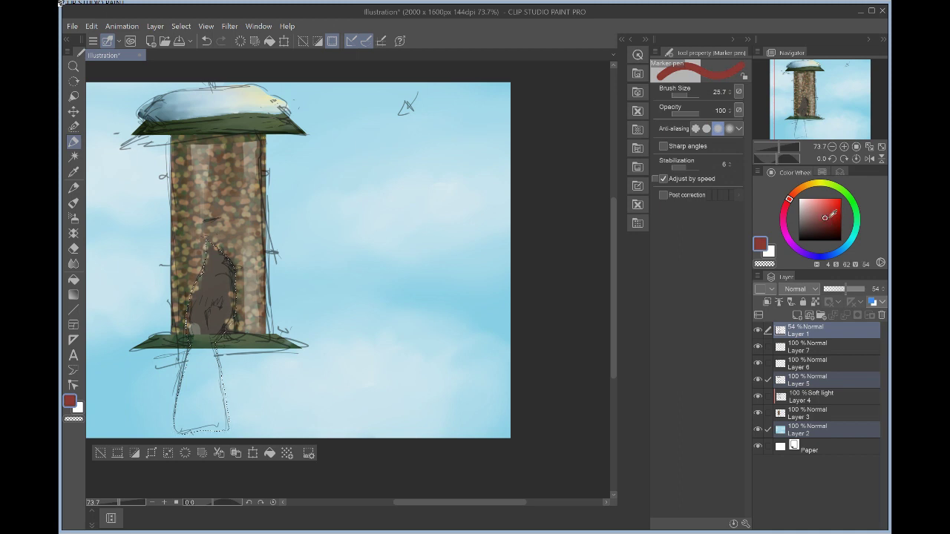
left_click(829, 218)
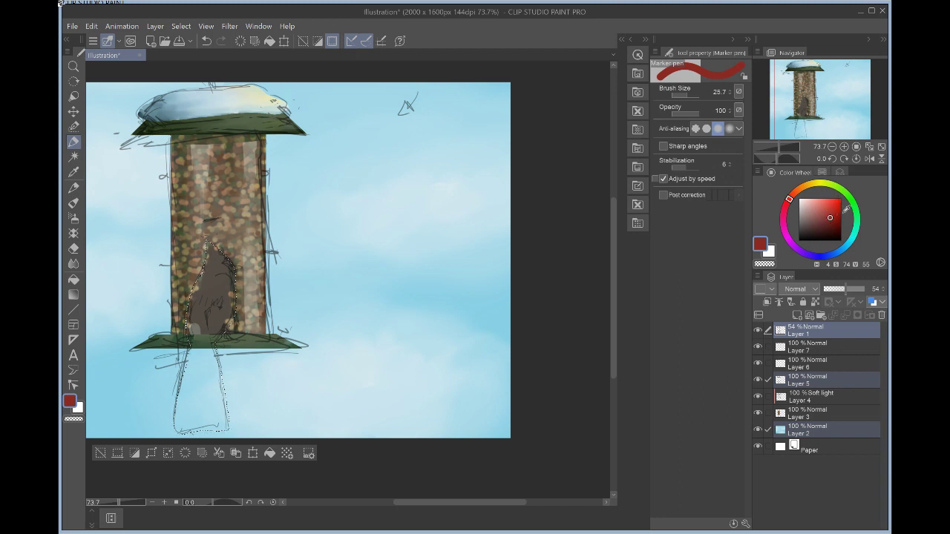
left_click(824, 347)
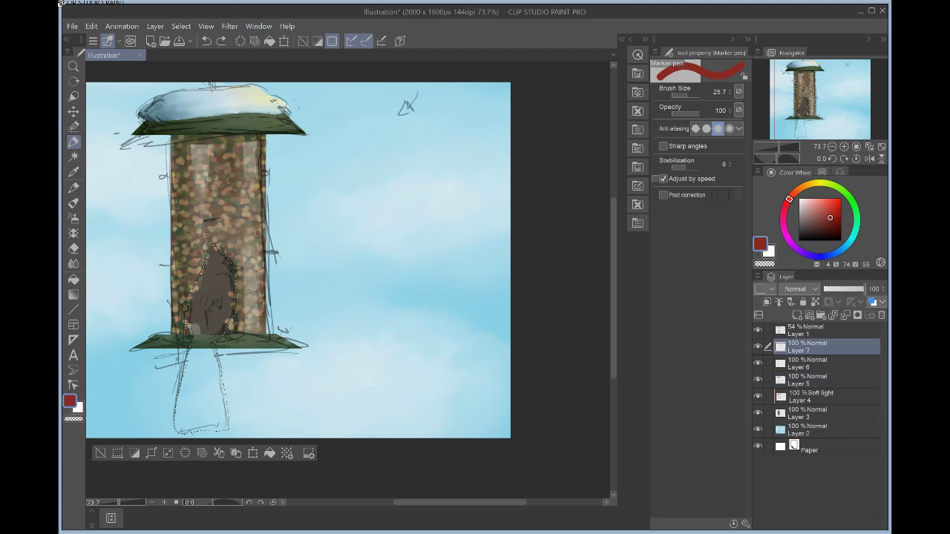
left_click_drag(232, 270, 223, 311)
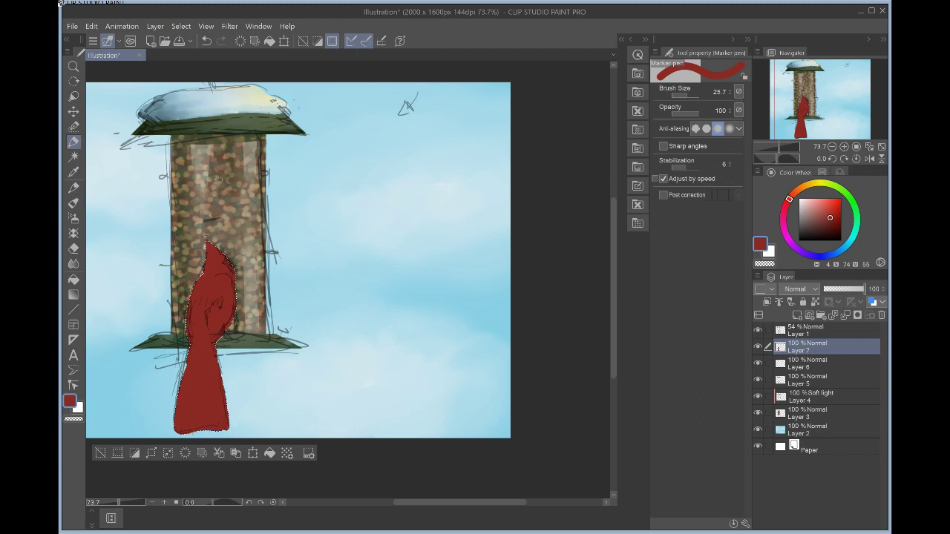
- Paint darker red shadows on the bird's head and along the left side of its body with the Marker pen
left_click(833, 221)
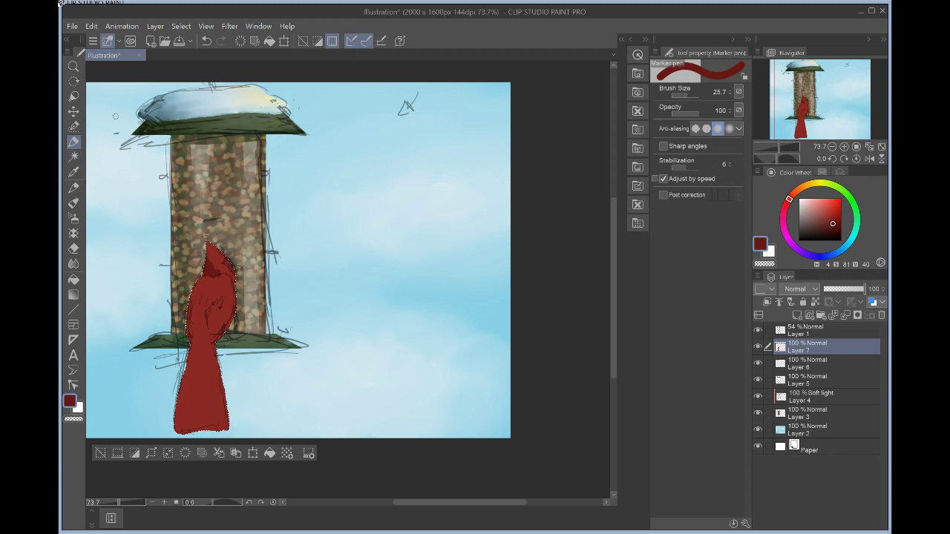
left_click_drag(685, 94, 682, 93)
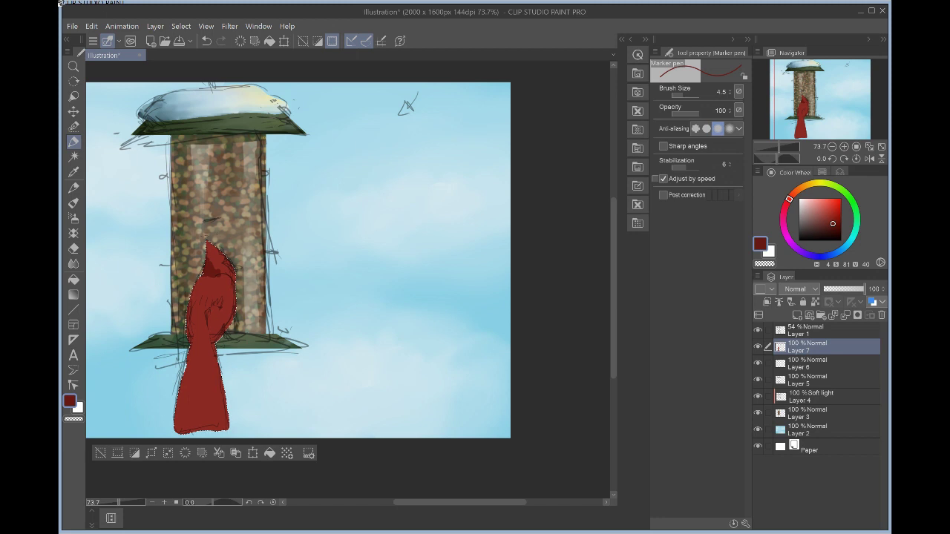
key("bracketright")
key("bracketright")
key("bracketright")
key("bracketright")
key("bracketright")
key("bracketright")
key("bracketright")
key("bracketright")
key("bracketright")
key("bracketright")
key("bracketright")
key("bracketright")
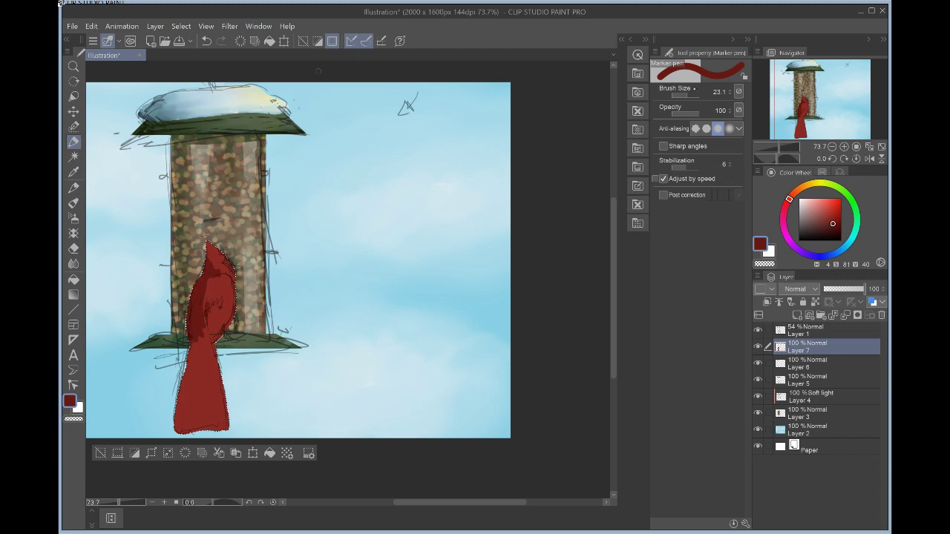
- Draw thin dark red feather lines on the bird's wing and tail with the Marker pen at size 7.0
left_click(676, 96)
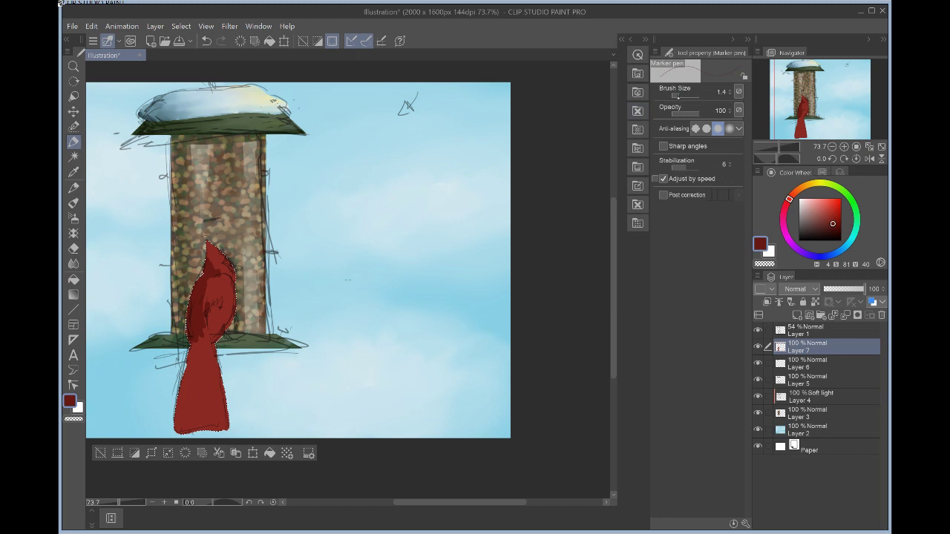
left_click(682, 97)
left_click_drag(348, 280, 391, 261)
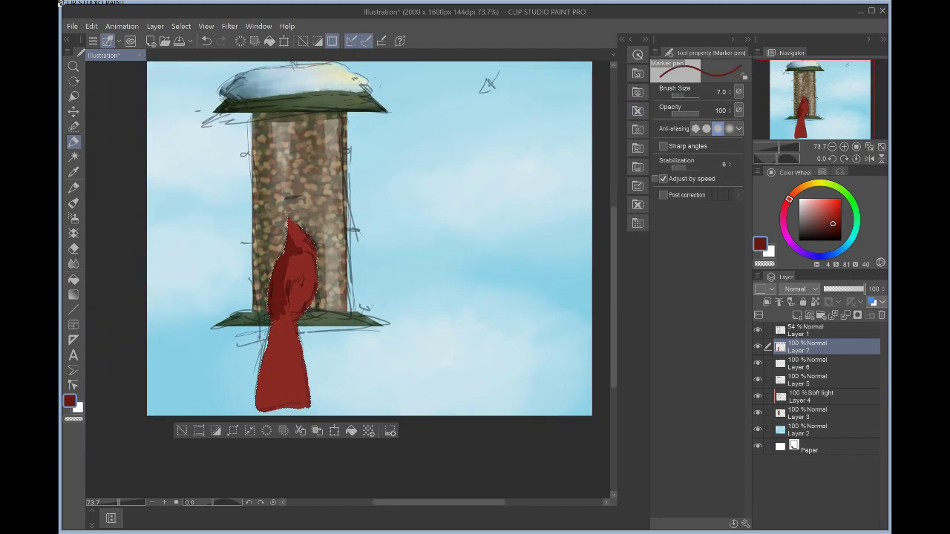
left_click_drag(324, 279, 309, 294)
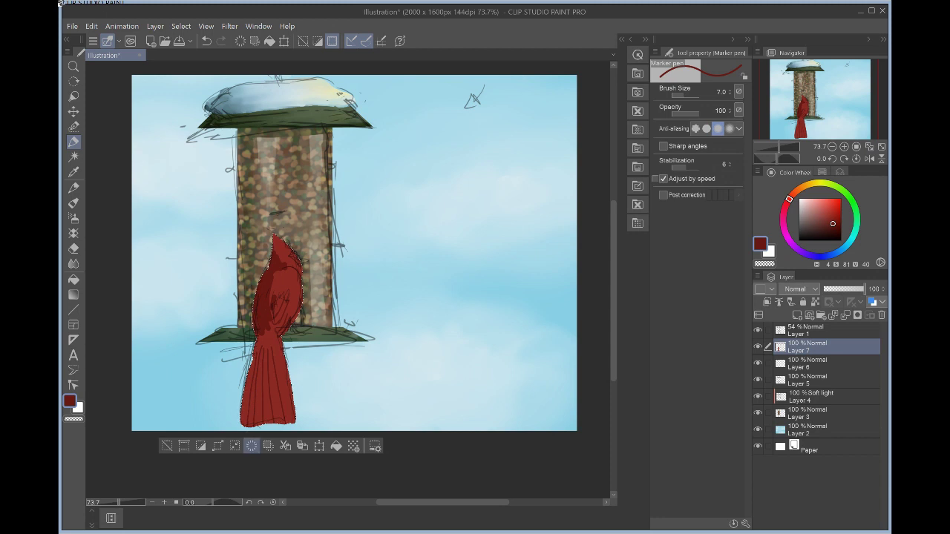
- Soften the bird's dark red shading with the Blend tool at size 32.0 and undo the last blending strokes
left_click(73, 264)
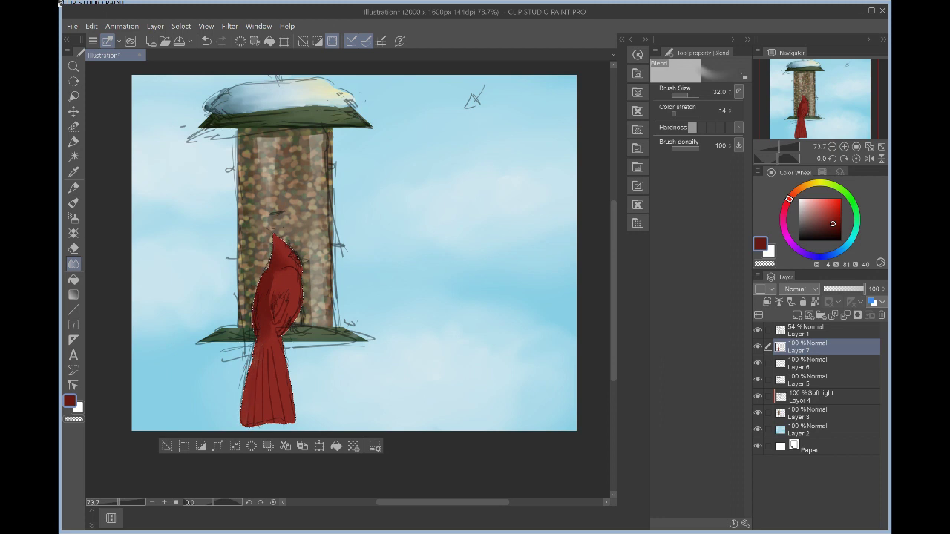
left_click(206, 41)
left_click(205, 42)
left_click(206, 42)
left_click(207, 40)
- Soften the feather lines on the bird's tail with the Blur tool at size 30.0
left_click(679, 95)
key("bracketleft")
key("bracketleft")
key("bracketleft")
key("bracketleft")
key("bracketleft")
key("bracketleft")
key("bracketleft")
key("bracketleft")
key("j")
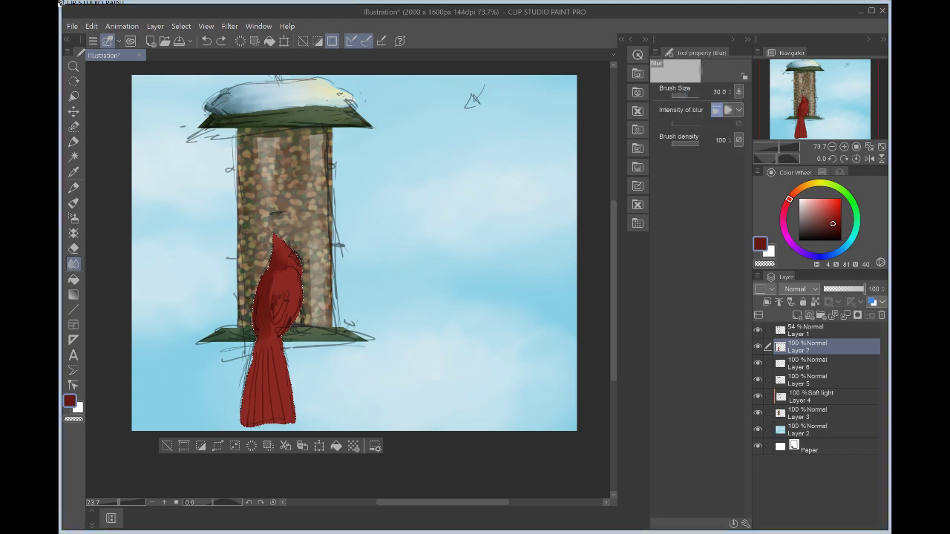
left_click_drag(270, 353, 281, 400)
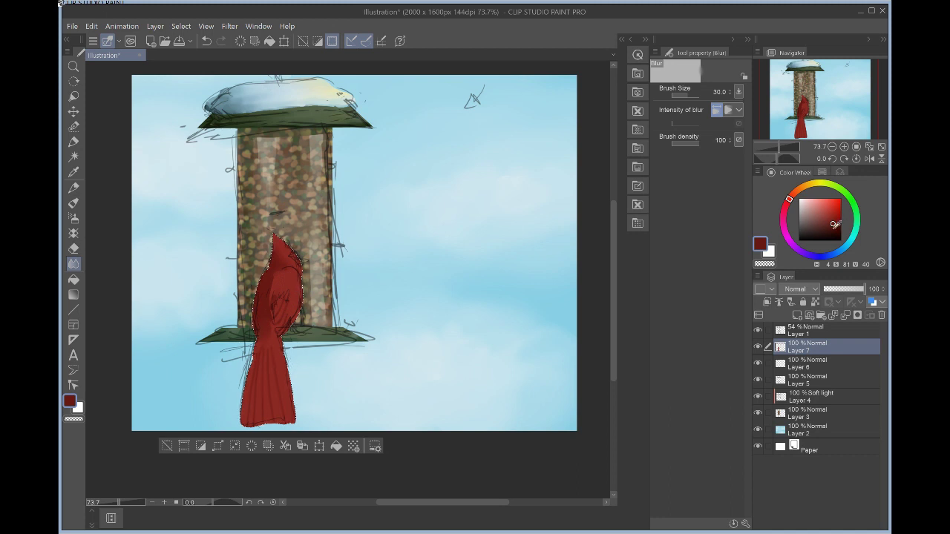
- Draw very dark red feather lines on the bird's wing and tail with the Marker pen at size 5.0
left_click(831, 229)
left_click(73, 156)
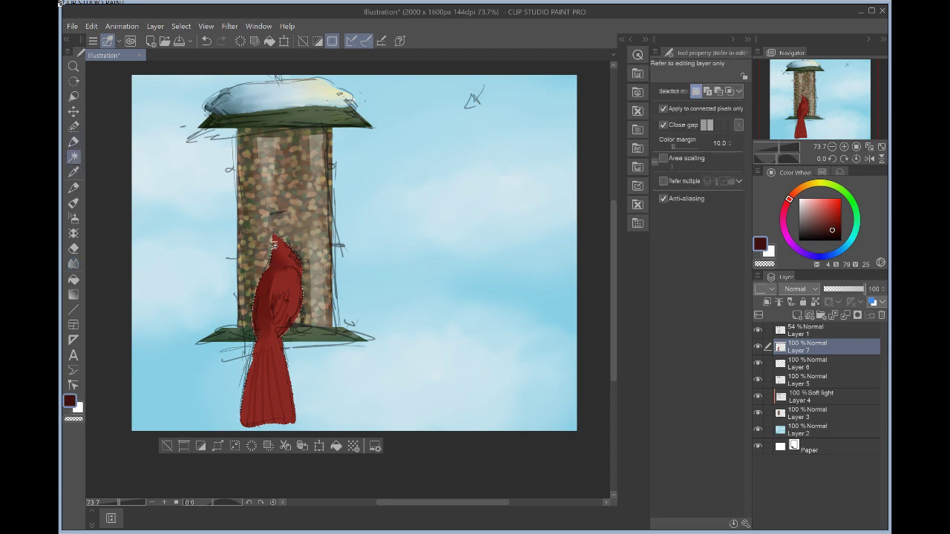
left_click(73, 141)
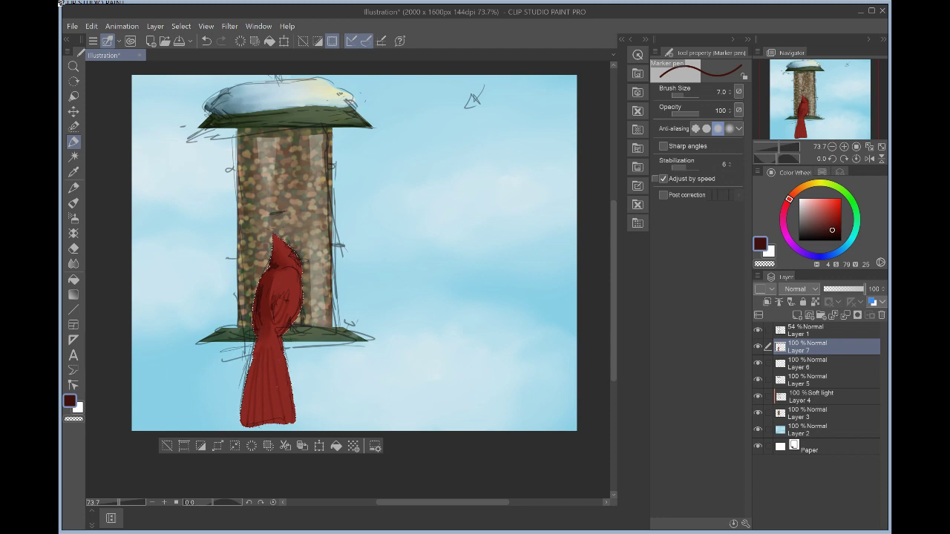
key("ctrl+z")
key("ctrl+y")
key("bracketleft")
key("ctrl+y")
key("ctrl+z")
left_click_drag(265, 358, 262, 385)
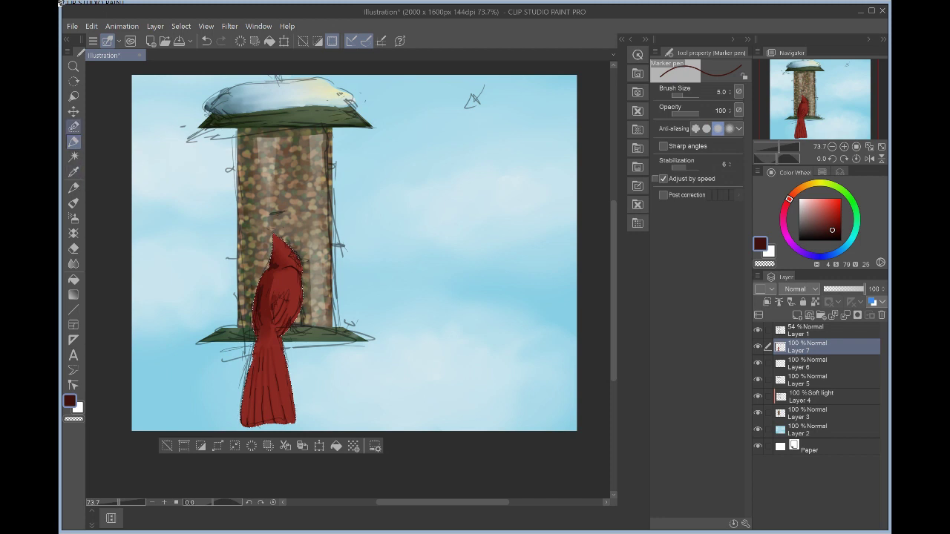
- Lower the opacity of the sketch on Layer 1 to 32%
left_click(807, 331)
left_click(837, 289)
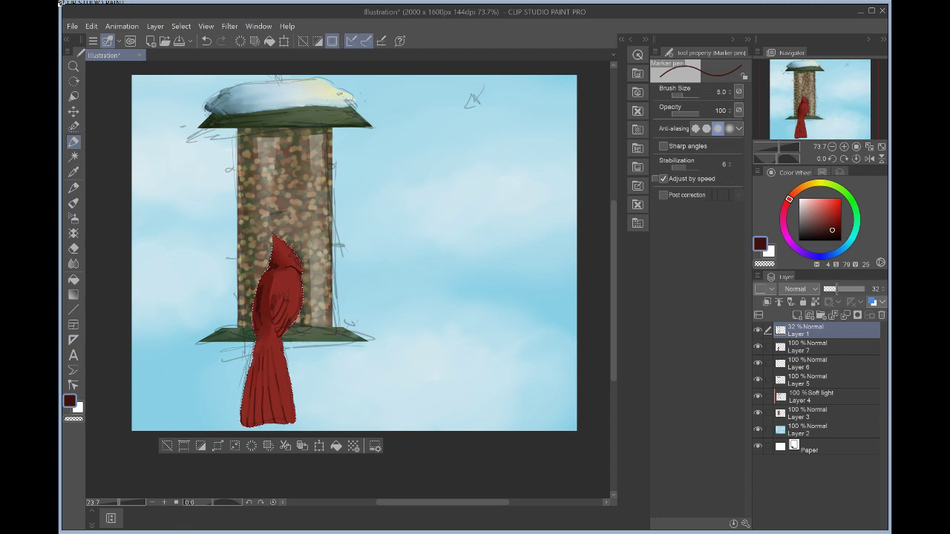
- Soften the bird's dark feather lines and body shading on Layer 7 with the Blur and Blend tools
key("j")
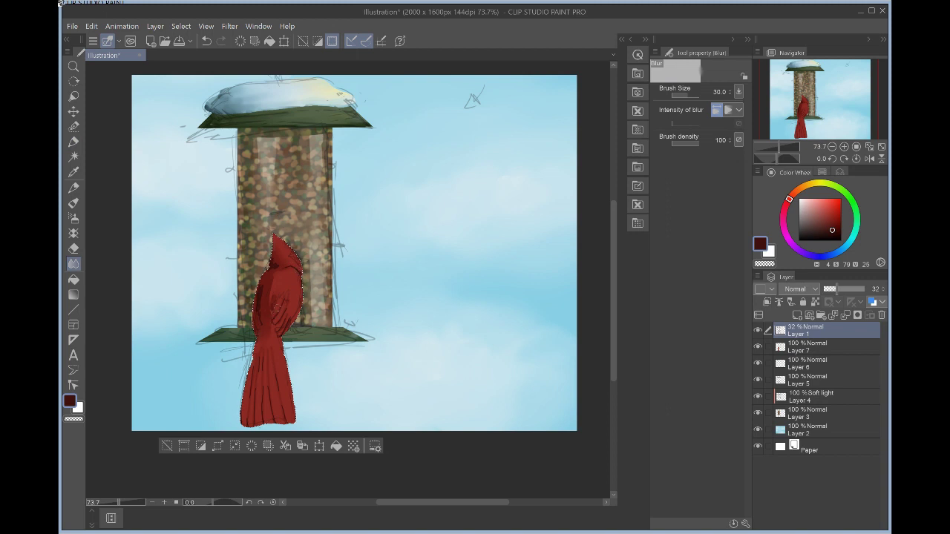
left_click(826, 346)
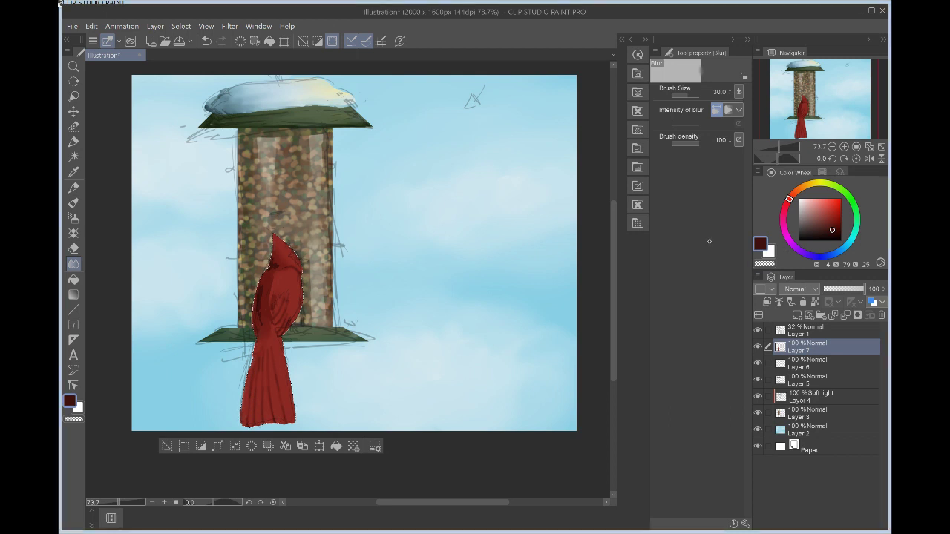
left_click(680, 97)
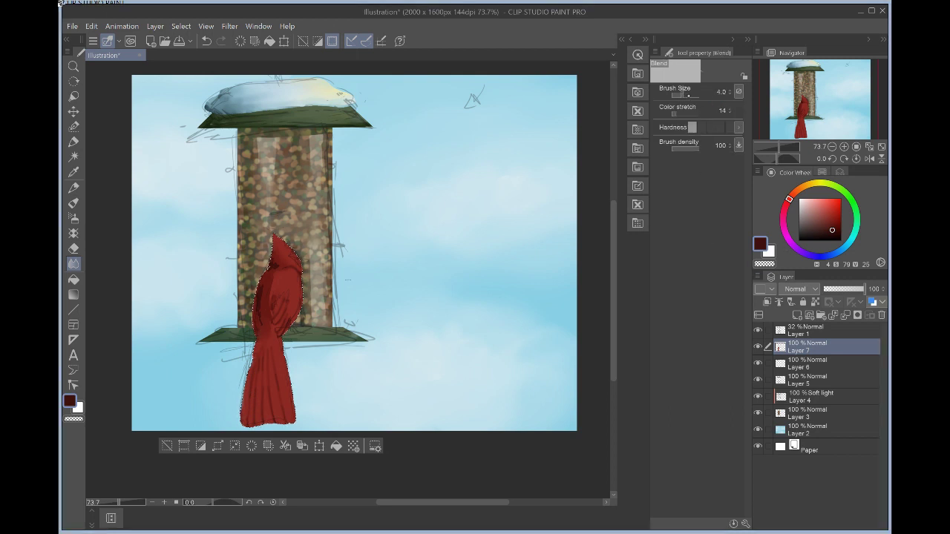
left_click(691, 97)
left_click_drag(683, 94, 678, 94)
left_click(686, 95)
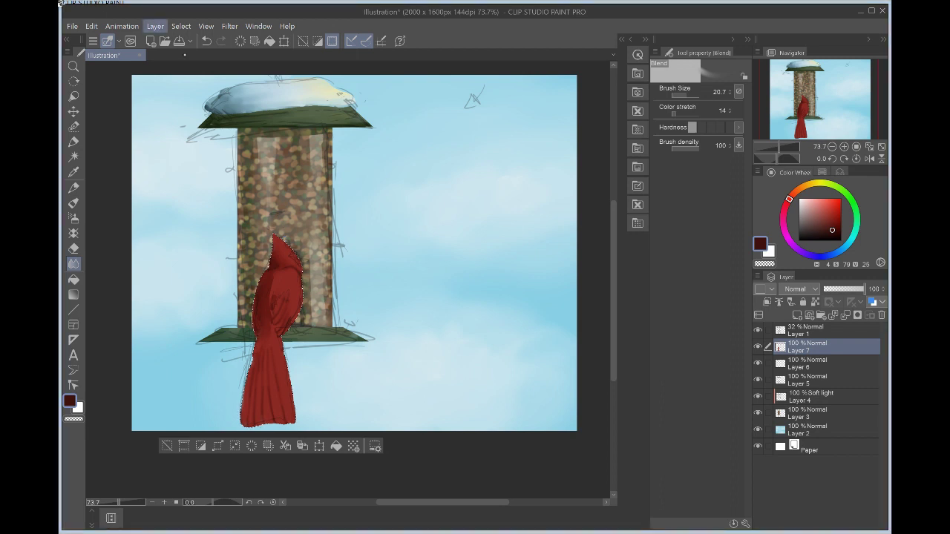
- Add a new layer above Layer 7, clip it to the layer below, and choose the Colored pencil
key("ctrl+shift+n")
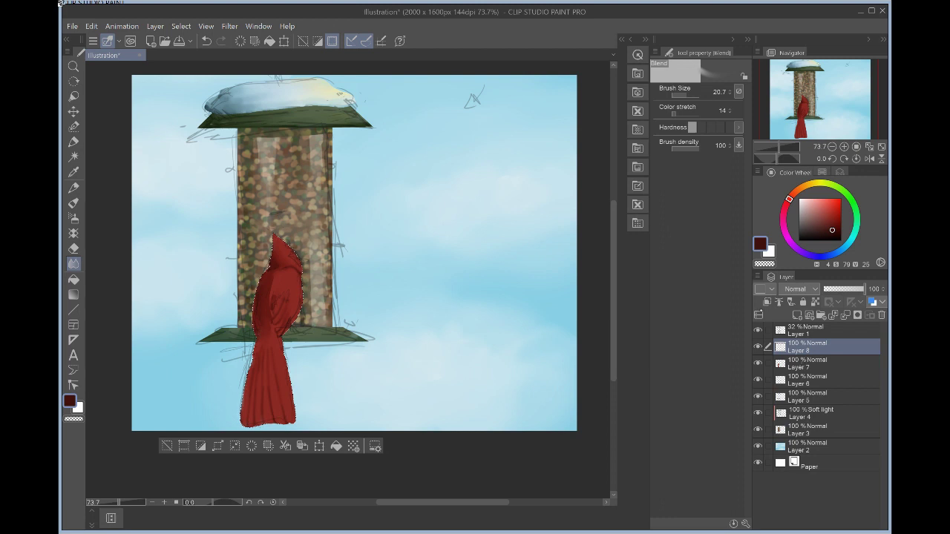
left_click(767, 301)
key("p")
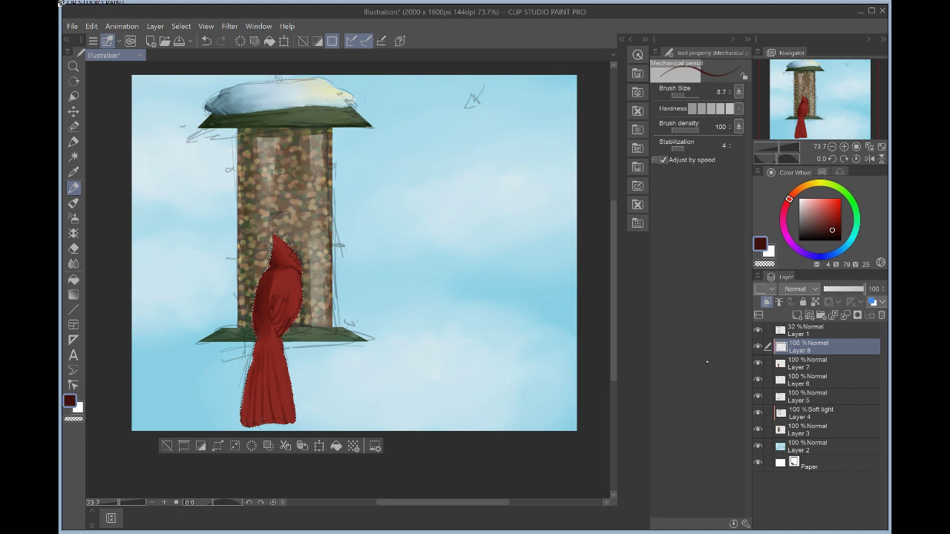
key("period")
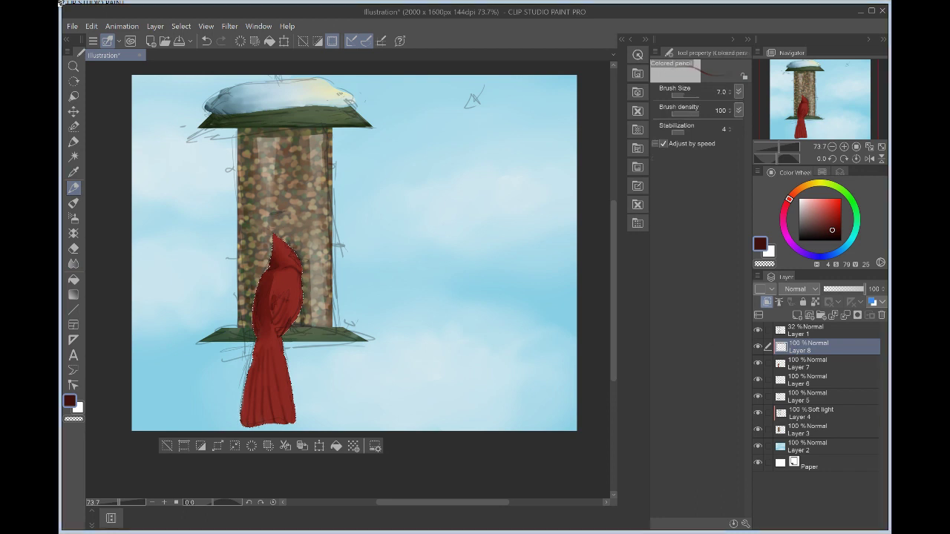
left_click_drag(354, 252, 333, 271)
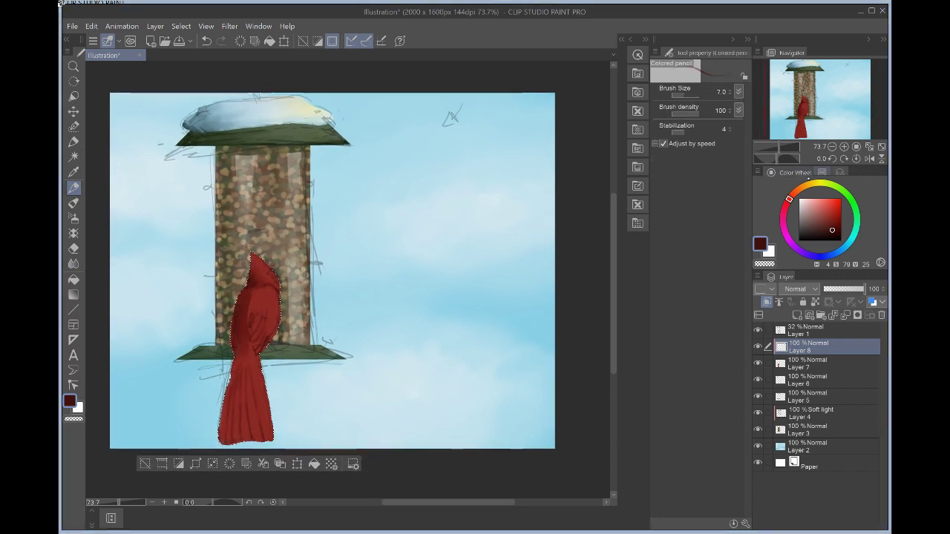
- Paint a small, very dark patch on the bird's face on Layer 8 and undo the last stroke
left_click(820, 172)
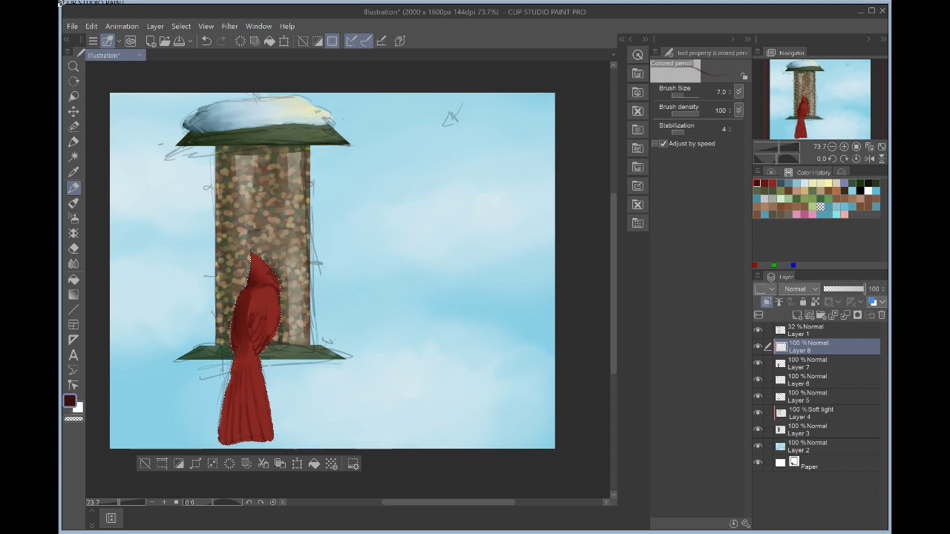
left_click_drag(683, 94, 688, 94)
key("bracketleft")
key("bracketleft")
key("bracketleft")
key("bracketleft")
key("bracketleft")
key("bracketright")
left_click(206, 40)
- Try shading the bird's wing with the Real pencil at a large brush size
left_click_drag(682, 94, 673, 79)
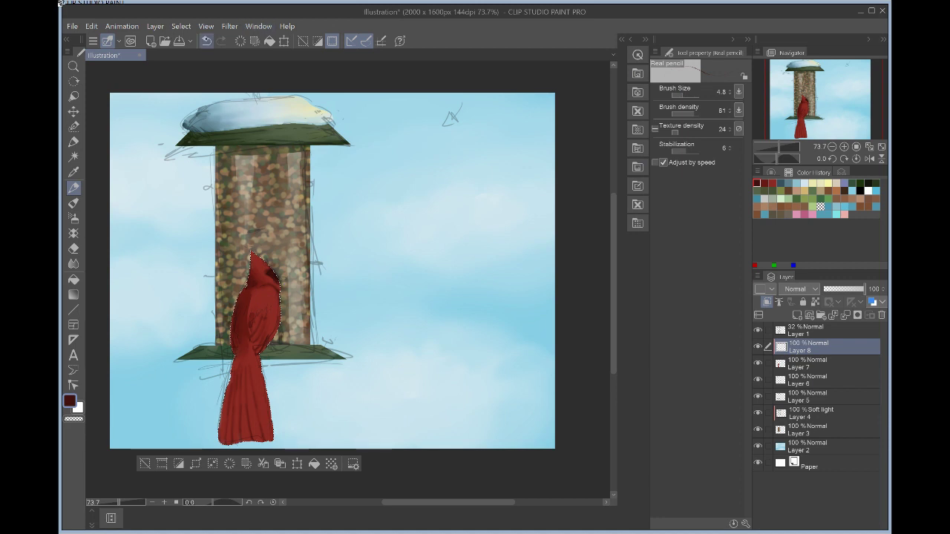
left_click_drag(681, 95, 688, 95)
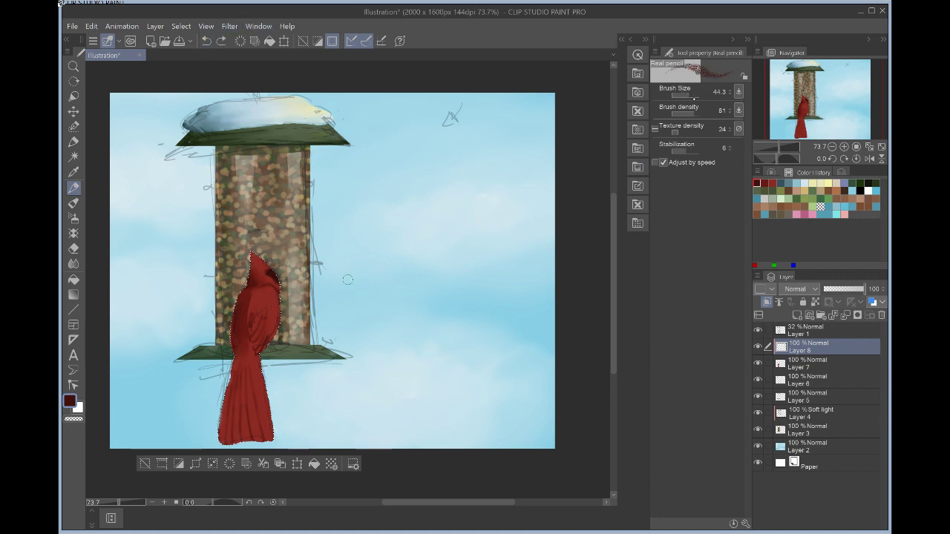
left_click_drag(259, 312, 263, 309)
left_click(207, 41)
left_click(206, 41)
- Draw short dark feather marks on the bird's upper wing with the Colored pencil, then choose the Marker pen
key("period")
key("period")
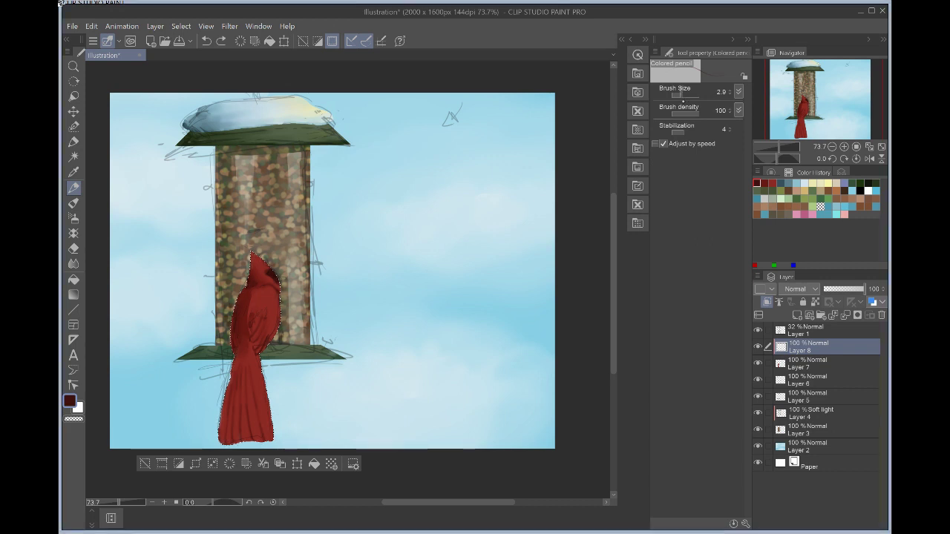
left_click_drag(683, 95, 678, 95)
left_click_drag(261, 307, 254, 325)
key("ctrl+z")
left_click_drag(256, 305, 251, 322)
key("p")
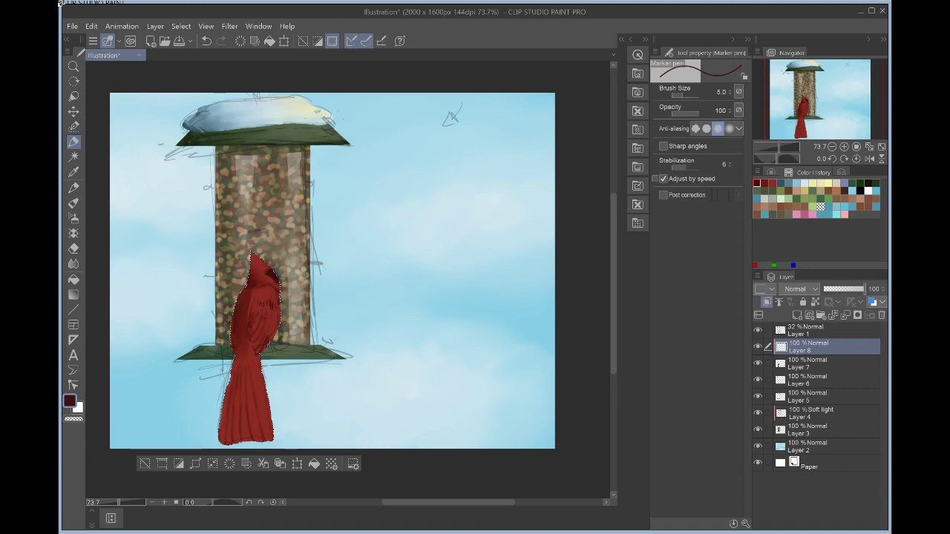
- Soften the dark feather marks on the bird's wing with the Blend tool and clear the selection
key("j")
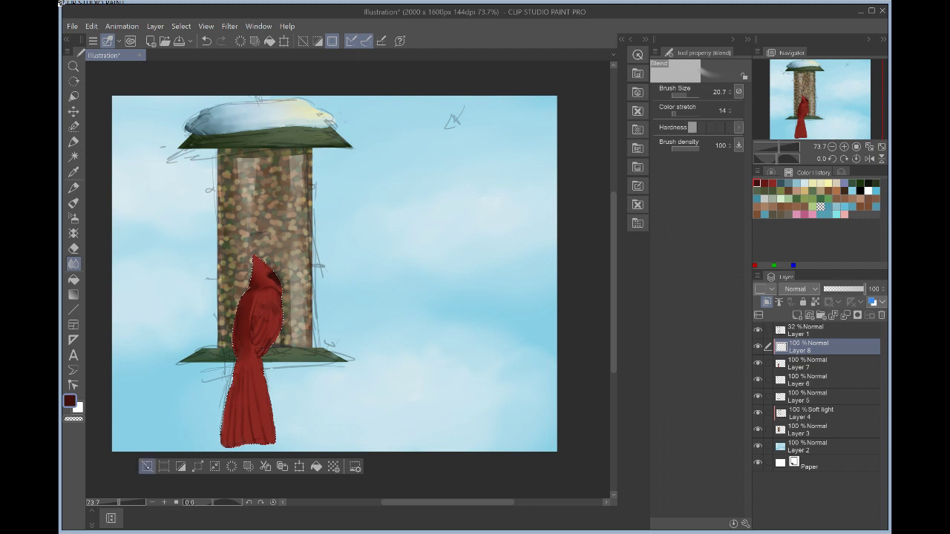
left_click(146, 466)
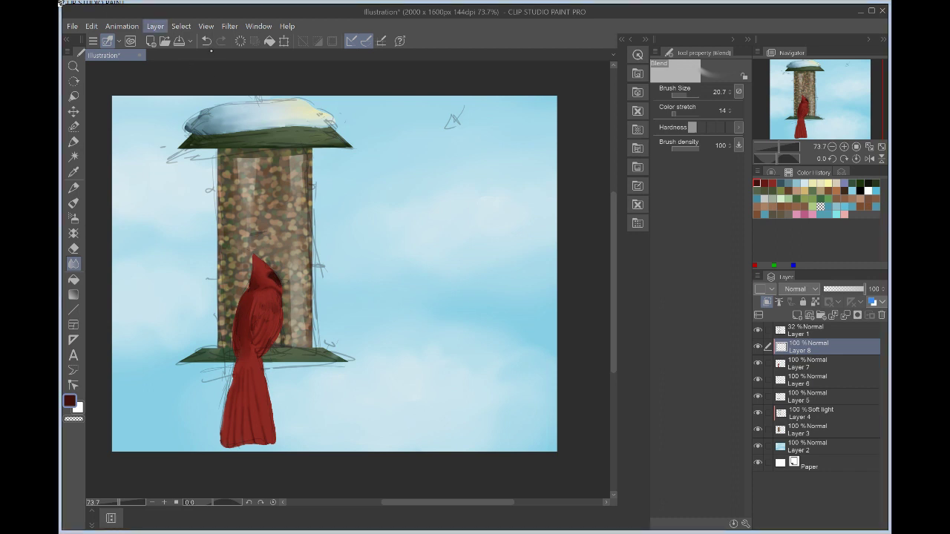
- Add a new layer above Layer 8 and lasso a small pointed beak shape beside the bird's dark face patch
left_click(207, 42)
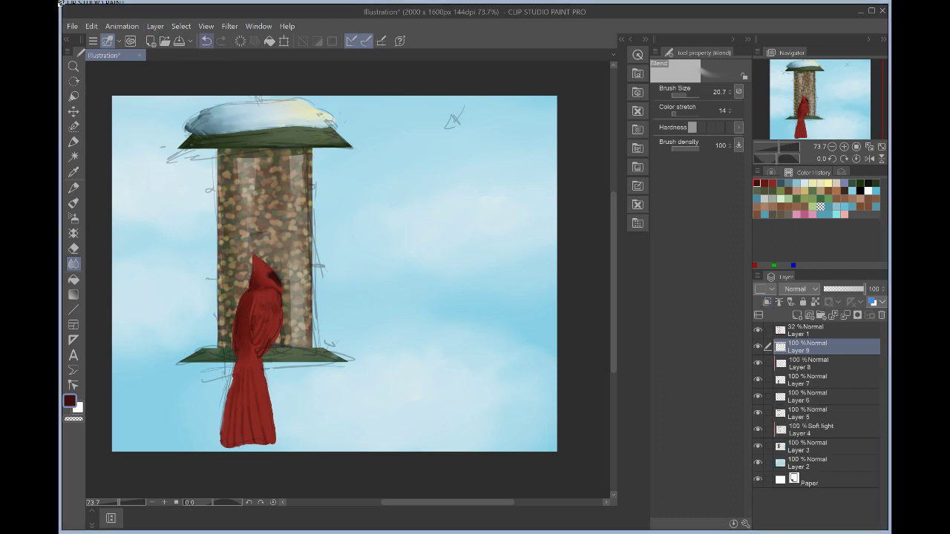
left_click_drag(334, 273, 382, 259)
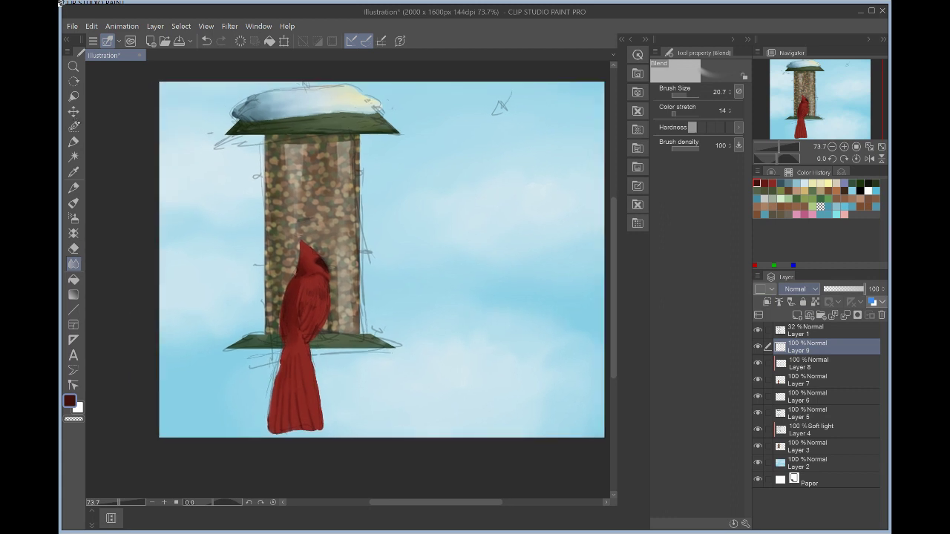
key("m")
key("m")
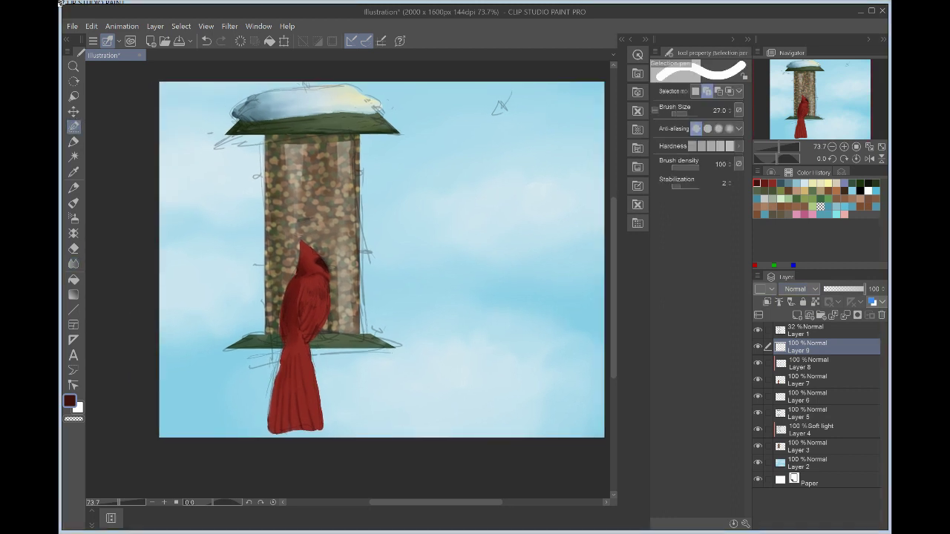
scroll(351, 263, "up", 3)
scroll(351, 256, "up", 1)
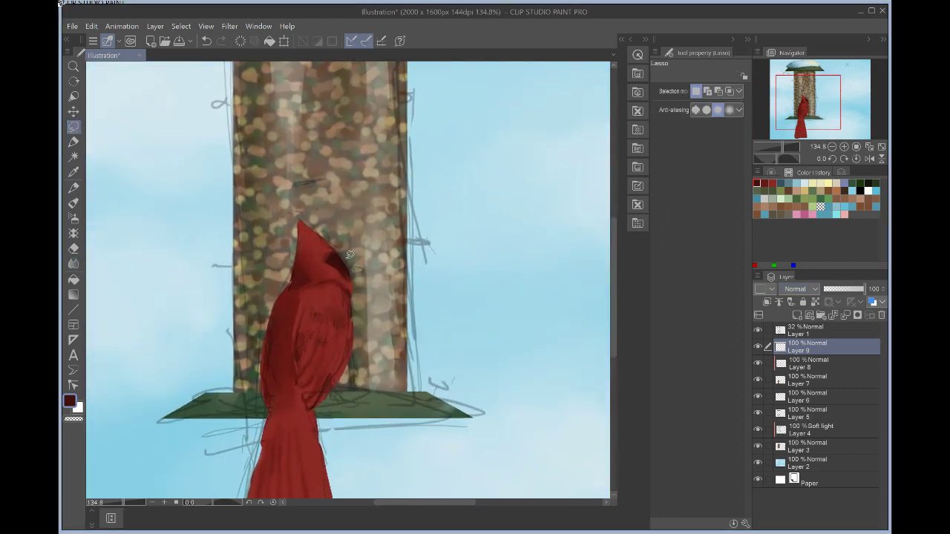
mouse_move(351, 256)
left_mouse_down()
mouse_move(363, 261)
mouse_move(354, 266)
left_mouse_up()
key("ctrl+d")
left_click_drag(341, 262, 350, 265)
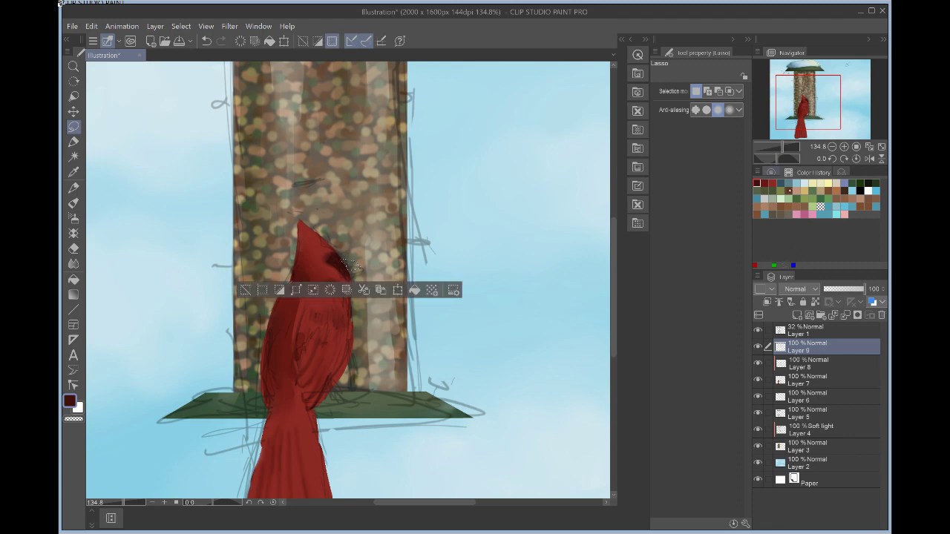
- Mix a bright orange and fill the beak selection with the Marker pen
left_click(771, 172)
left_click(801, 187)
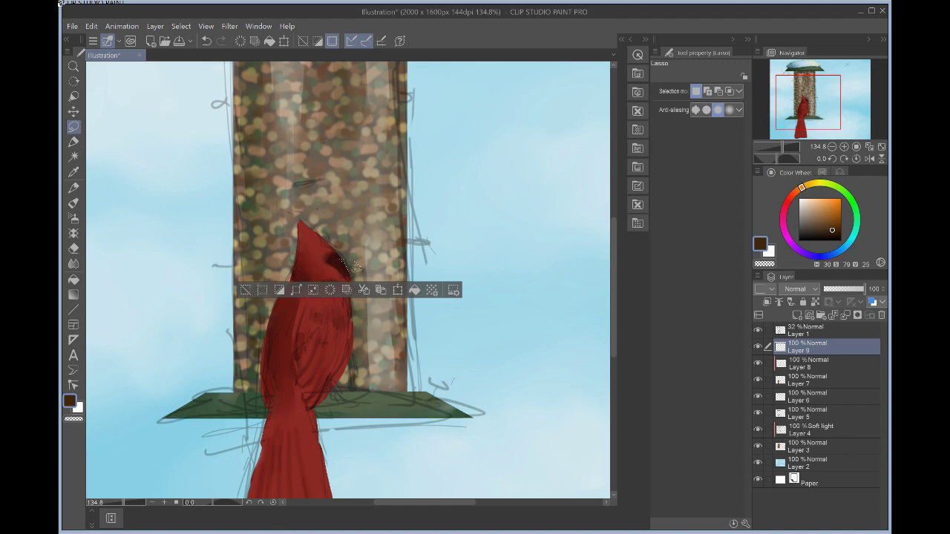
left_click(826, 201)
left_click(825, 202)
left_click(831, 210)
left_click(835, 214)
left_click(830, 212)
left_click(837, 211)
left_click(834, 207)
key("p")
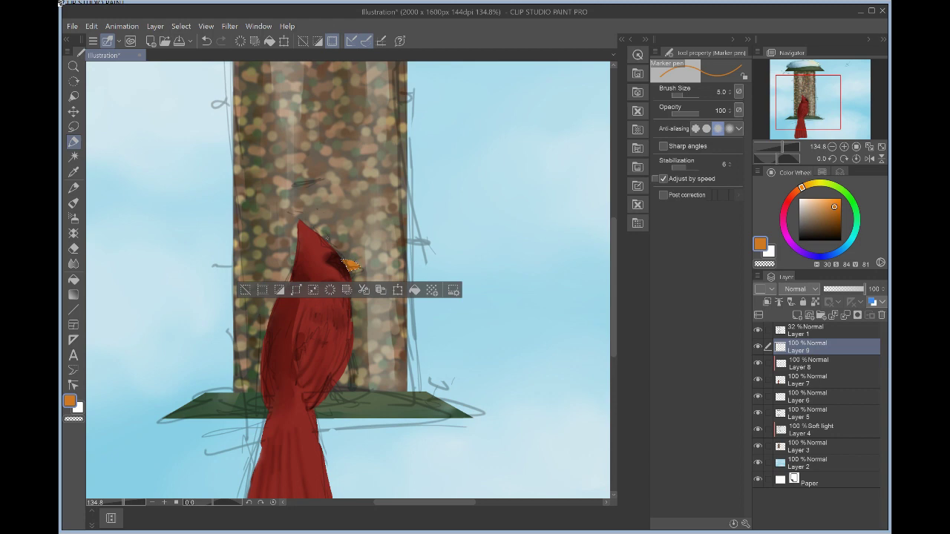
- Draw a brownish-orange shading line along the beak with the Marker pen and clear the selection
left_click(830, 222)
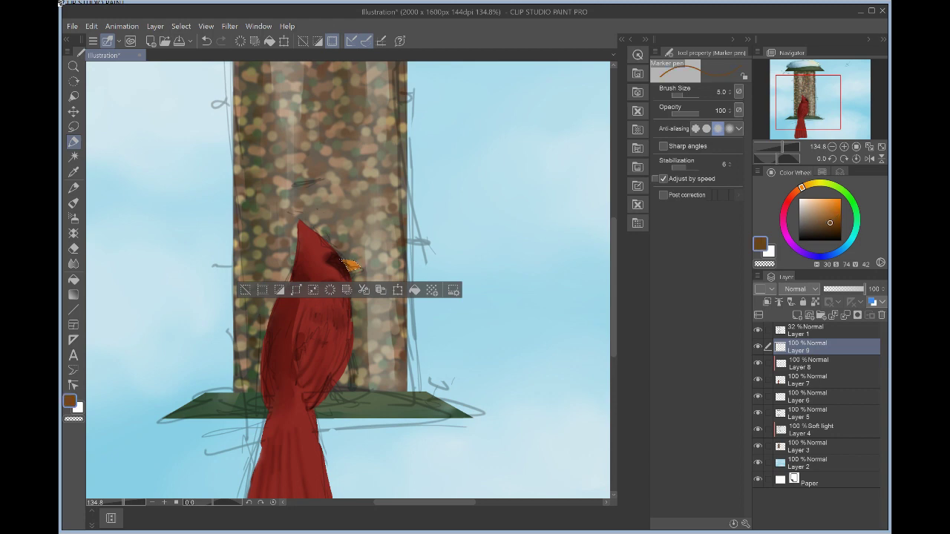
left_click(830, 216)
left_click_drag(343, 263, 357, 266)
key("ctrl+z")
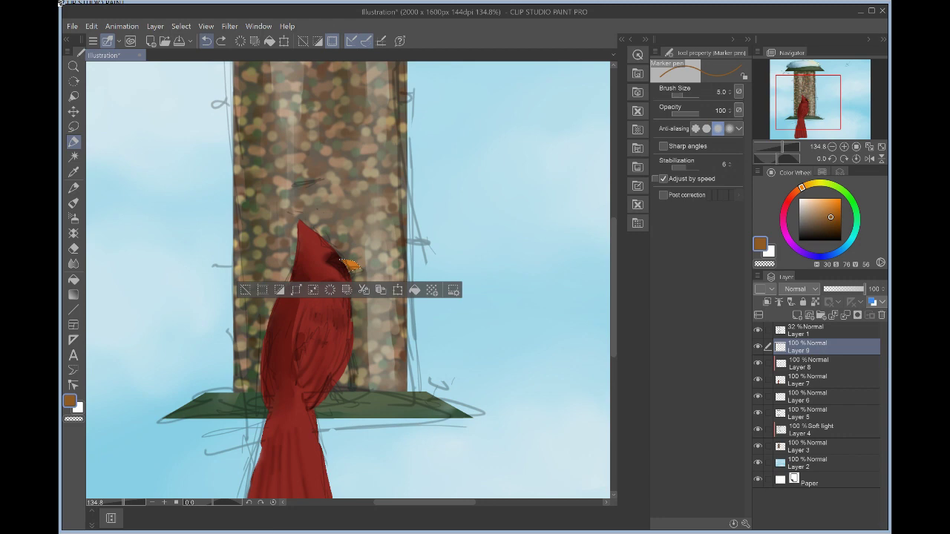
scroll(349, 265, "up", 3)
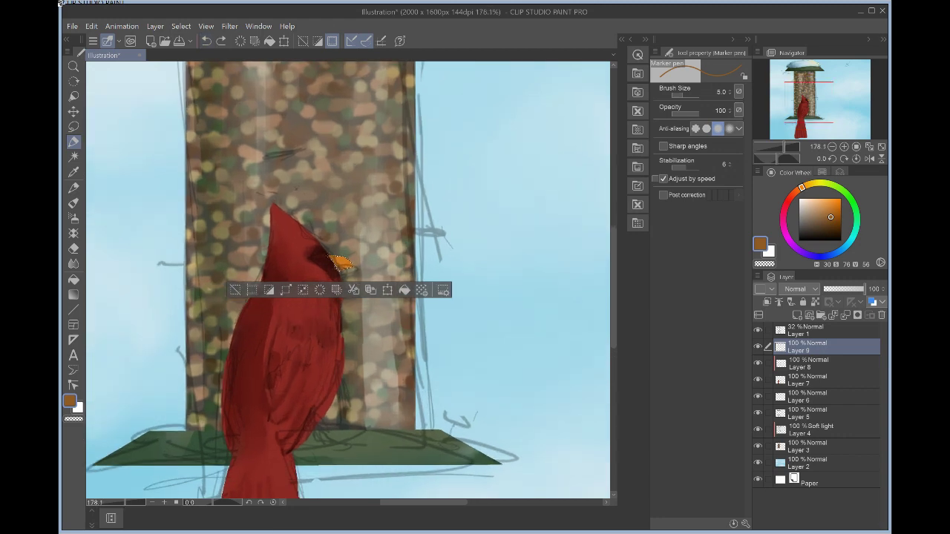
left_click_drag(339, 265, 348, 266)
key("ctrl+d")
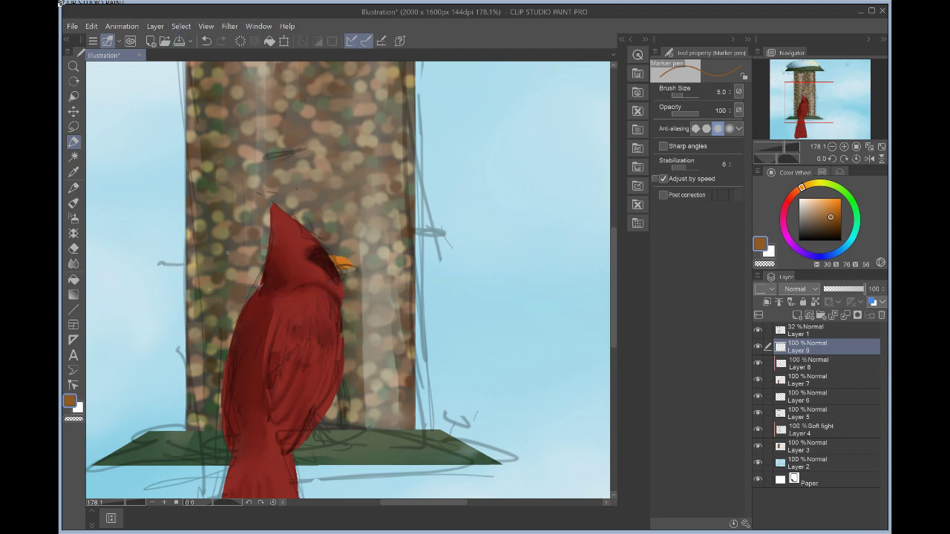
- Trim the beak's edges with the Hard eraser at size 12 and retouch the beak in orange with the Marker pen
key("e")
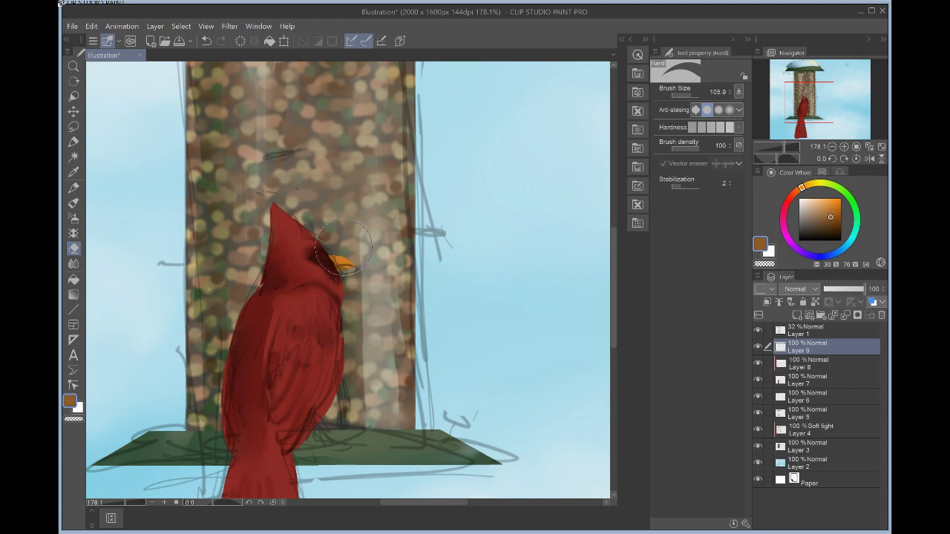
left_click(680, 95)
left_click_drag(685, 96, 688, 95)
key("p")
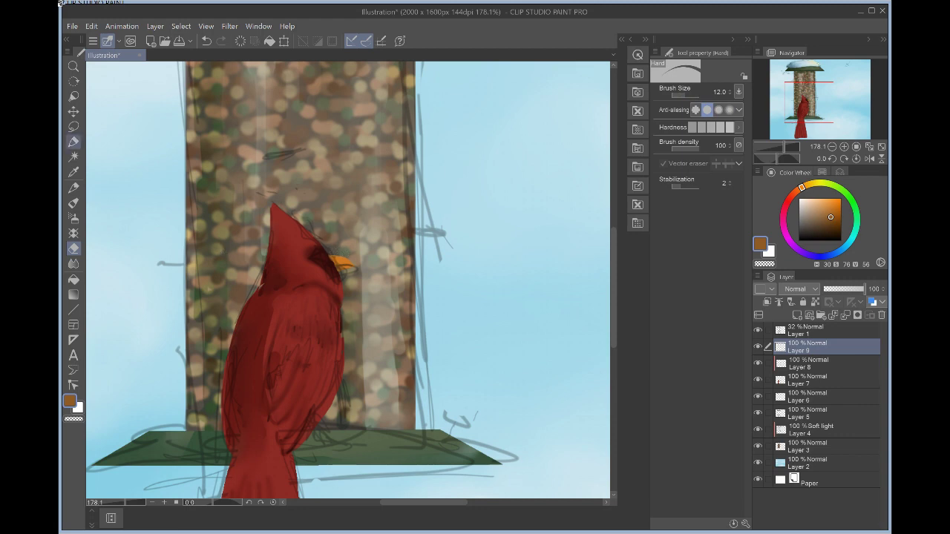
left_click(822, 172)
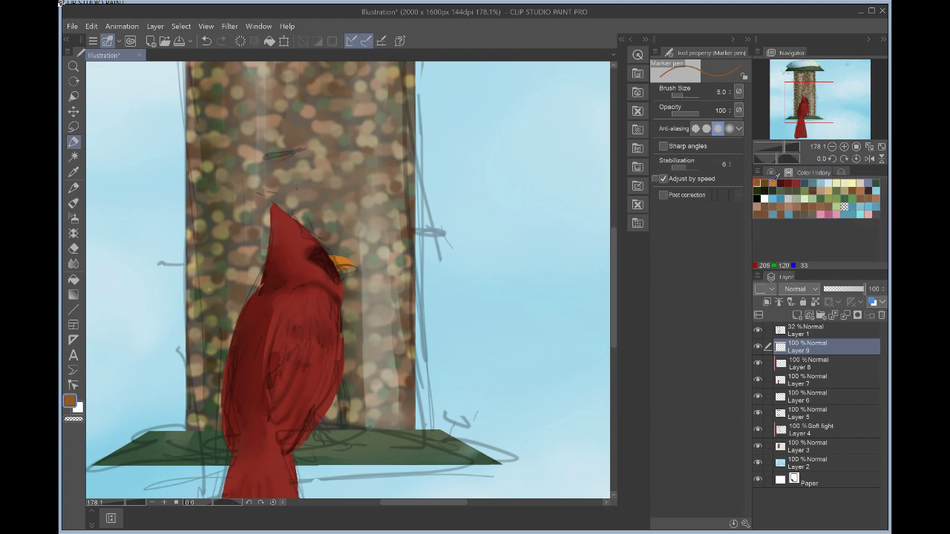
left_click(773, 183)
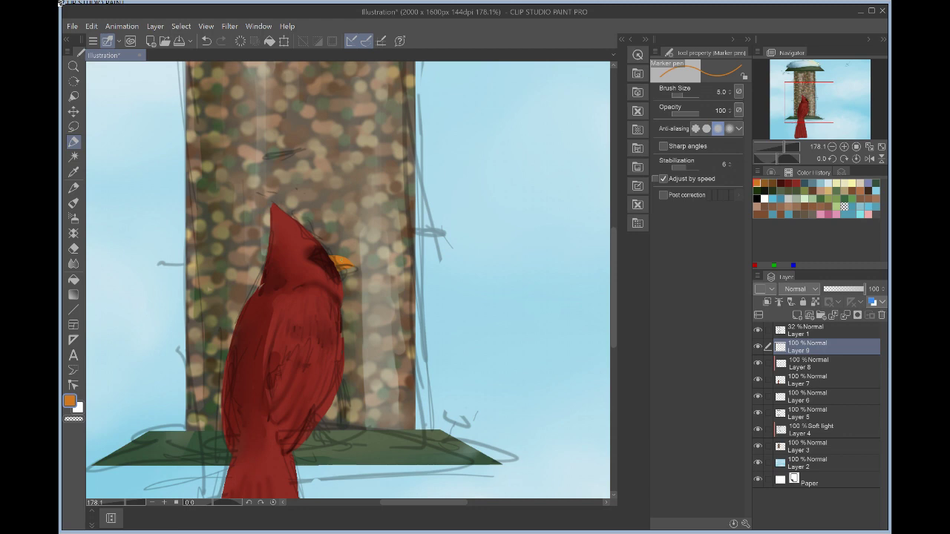
- Paint a black eye on the bird's face and add a tiny light grey highlight with the Marker pen at size 1.9
left_click(757, 198)
left_click_drag(319, 257, 321, 258)
left_click_drag(319, 257, 322, 256)
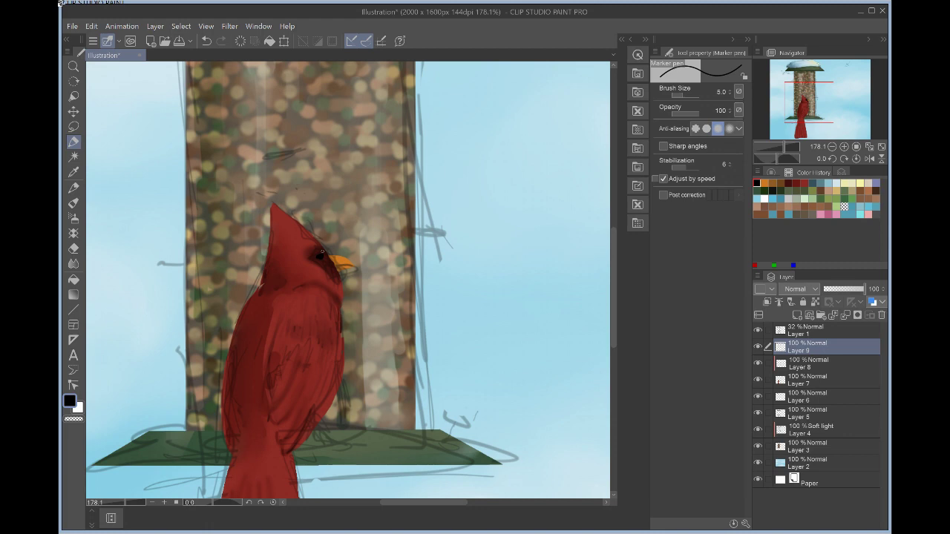
left_click(789, 198)
left_click(680, 95)
left_click(319, 257)
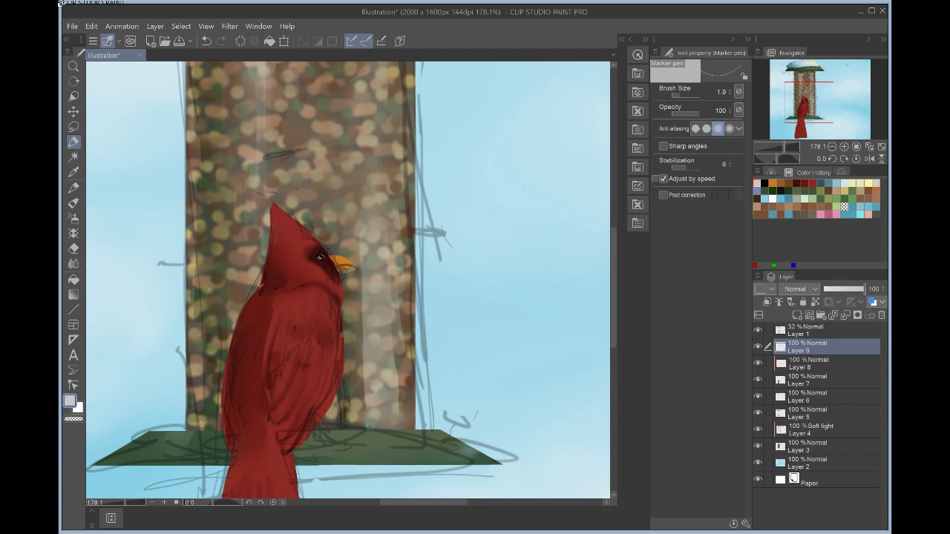
key("j")
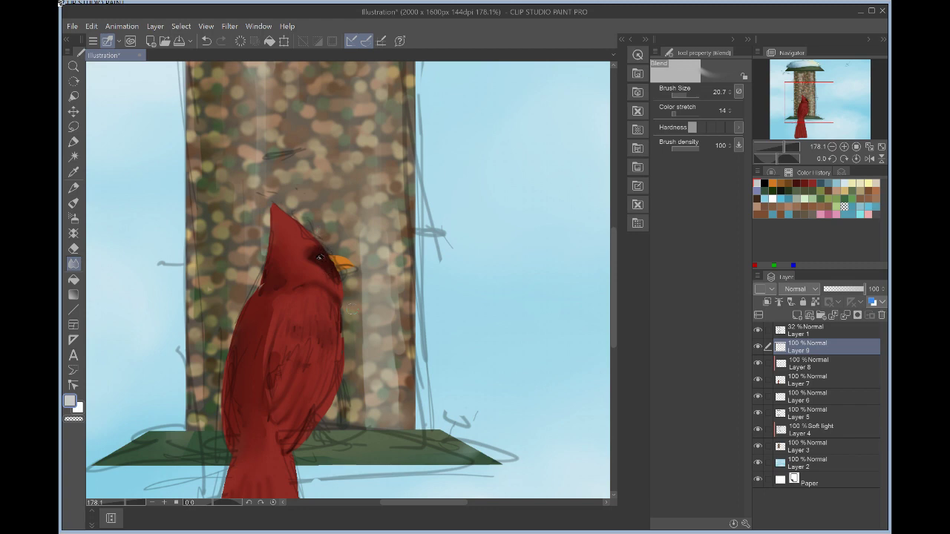
scroll(542, 253, "down", 2)
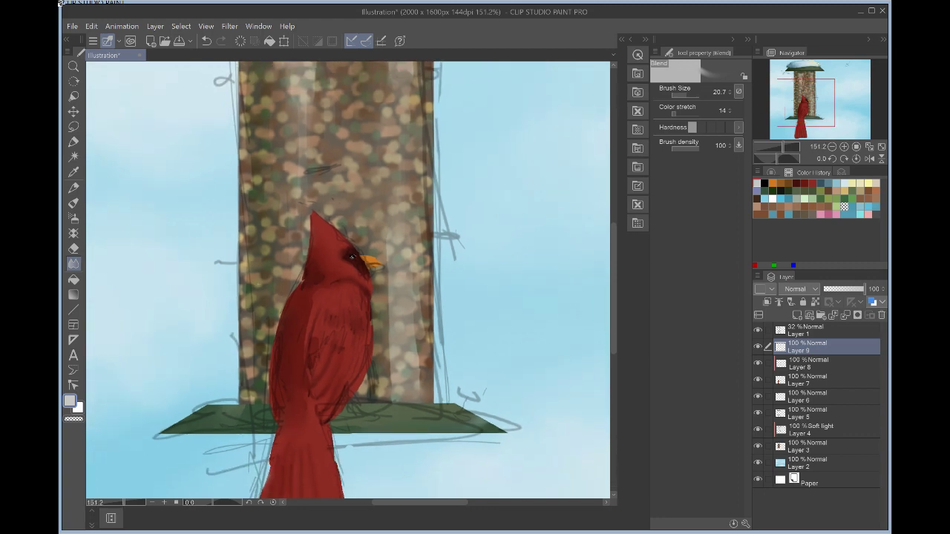
left_click_drag(282, 257, 321, 248)
left_click(73, 142)
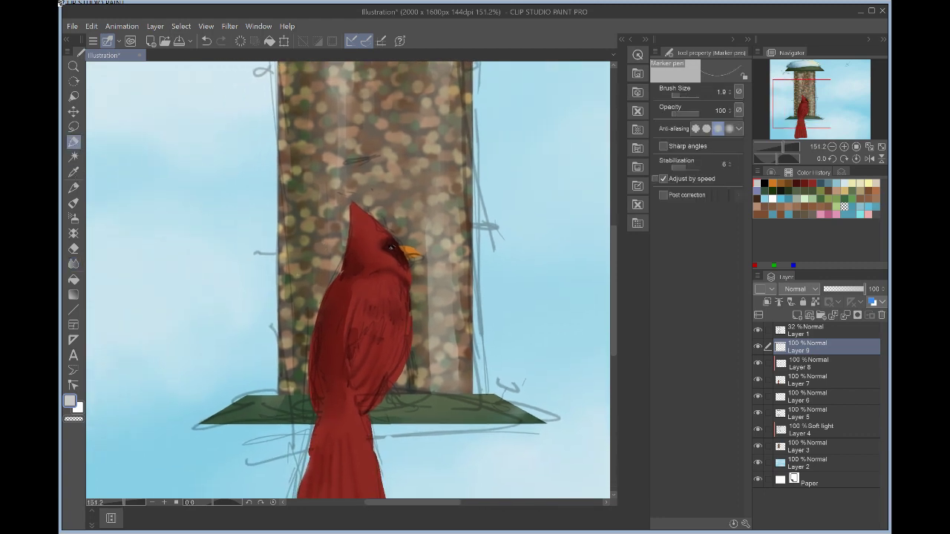
scroll(377, 245, "up", 3)
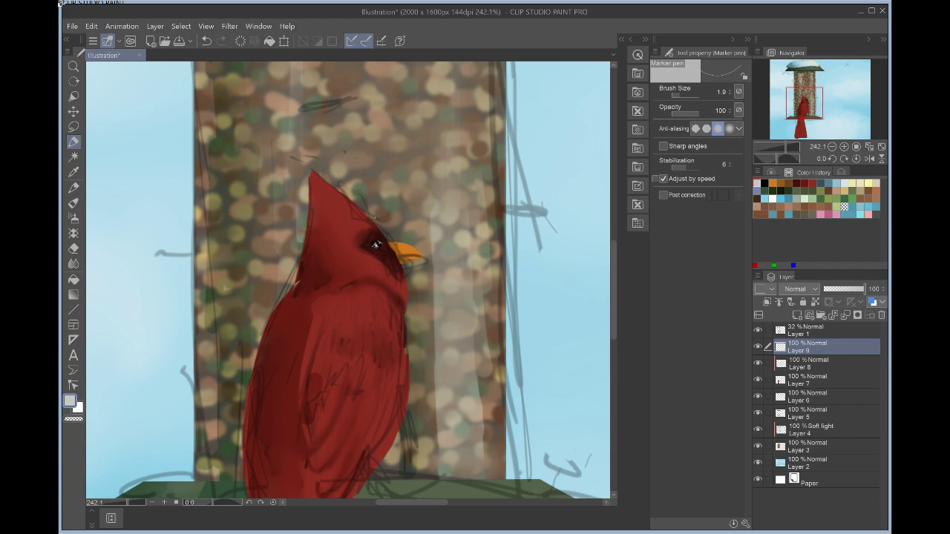
scroll(559, 265, "down", 4)
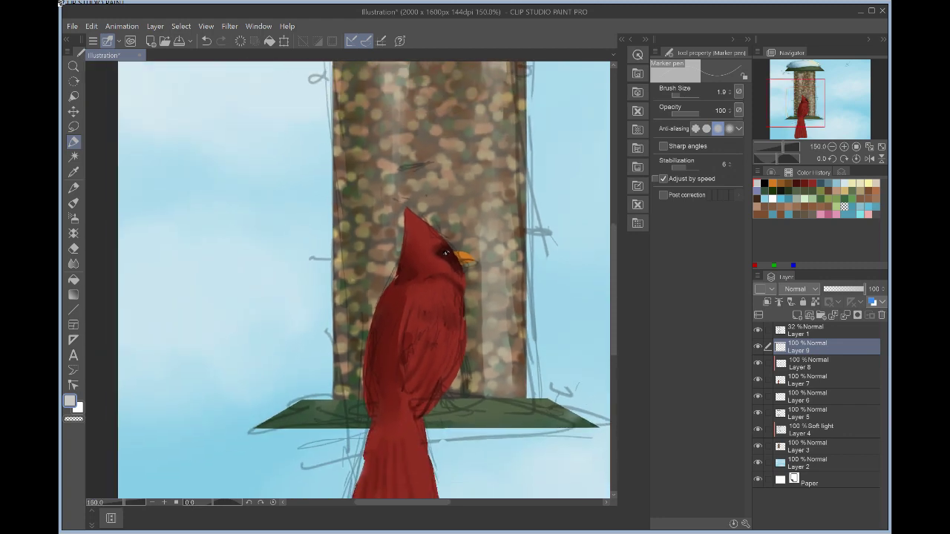
- Identify Layer 5 as the green roof and tray layer and make a thin rectangular selection outside the tube's upper left edge
left_click_drag(428, 217, 346, 305)
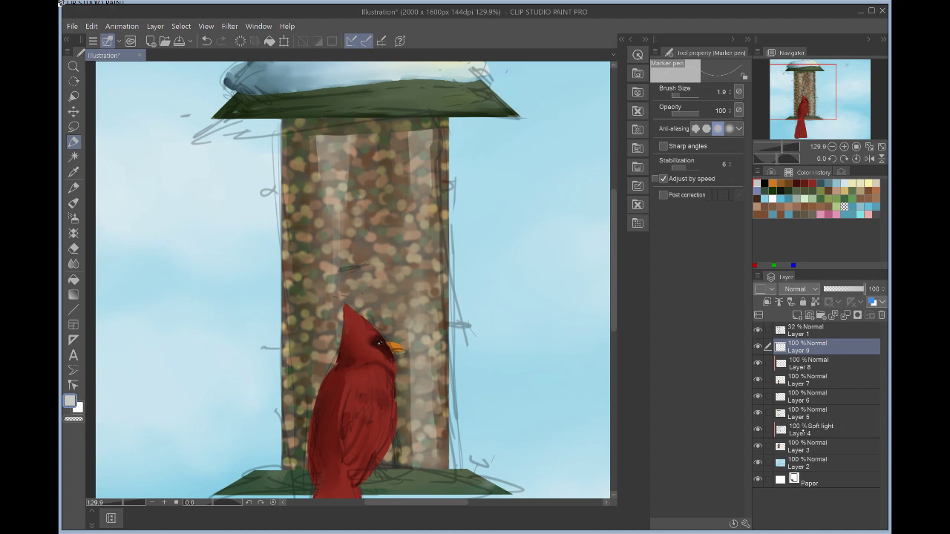
left_click(794, 415)
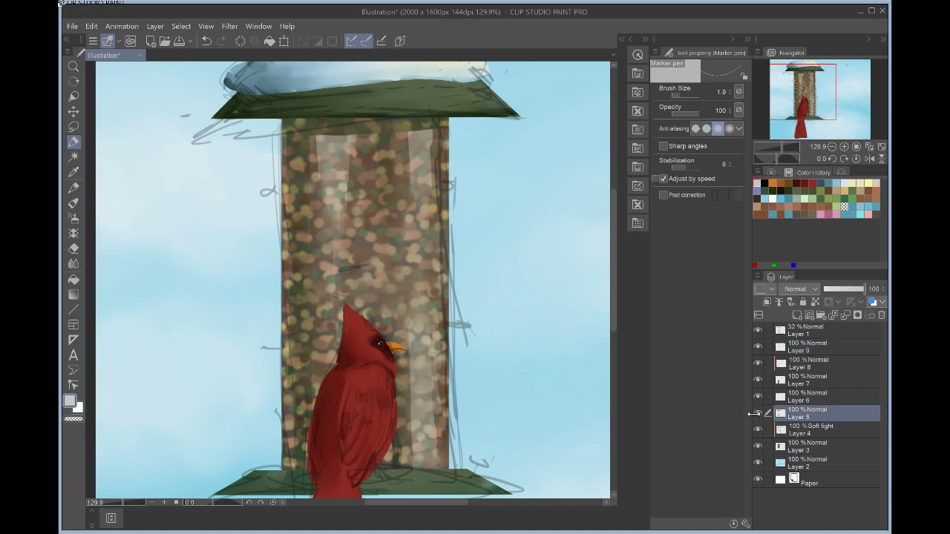
left_click(757, 413)
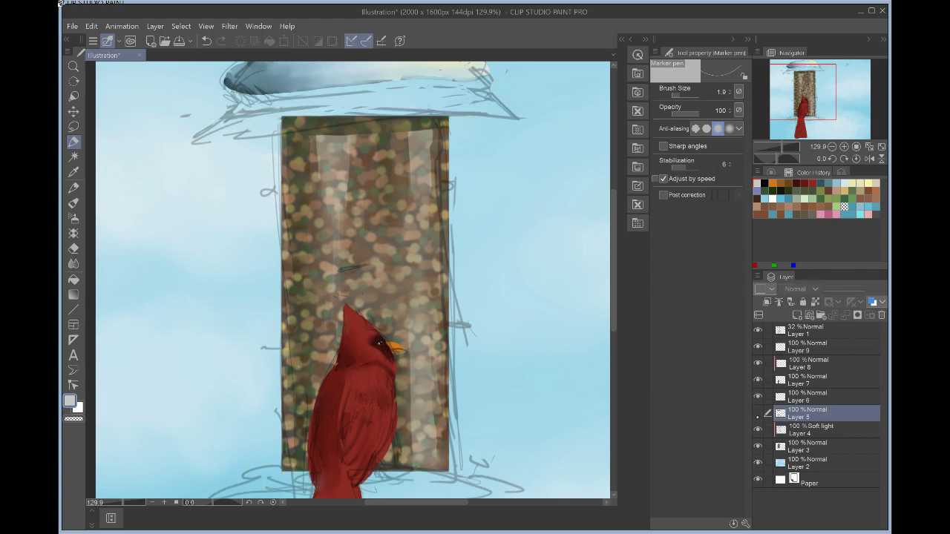
left_click(757, 413)
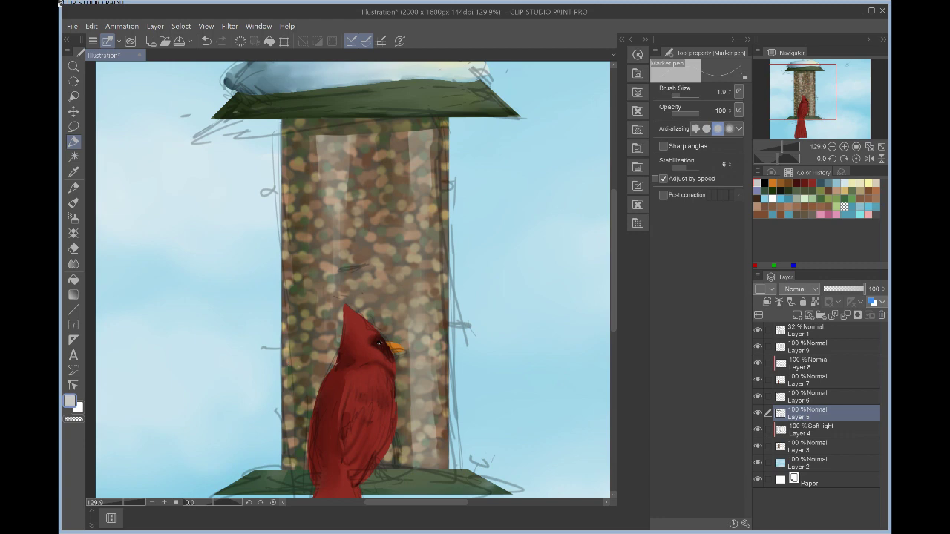
key("m")
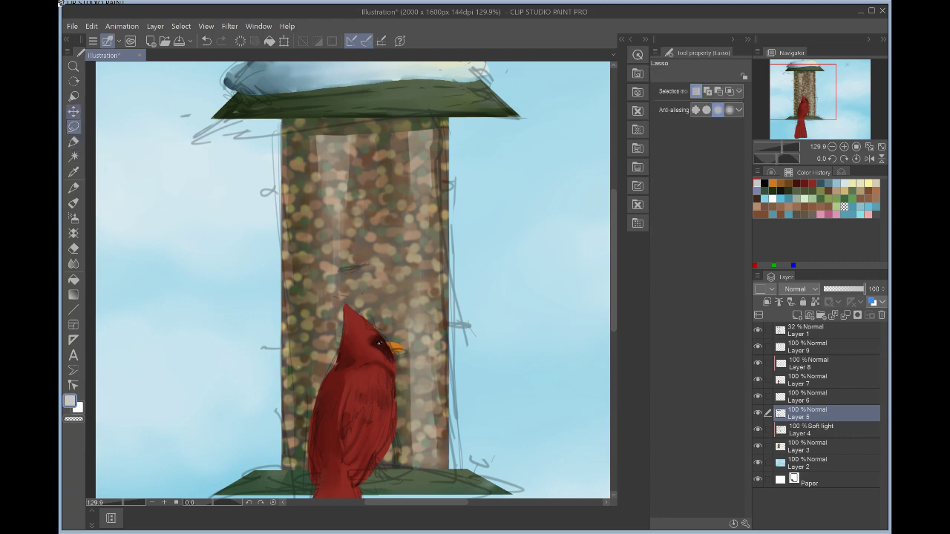
key("m")
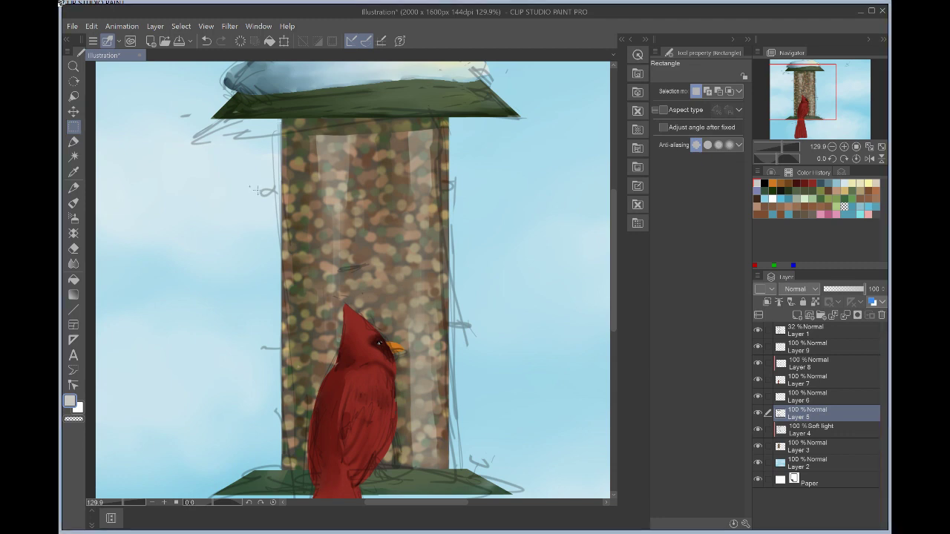
left_click_drag(250, 187, 281, 193)
- Fill the thin rectangle with dark green as a perch, using the Marker pen at size 7.8
left_click(73, 141)
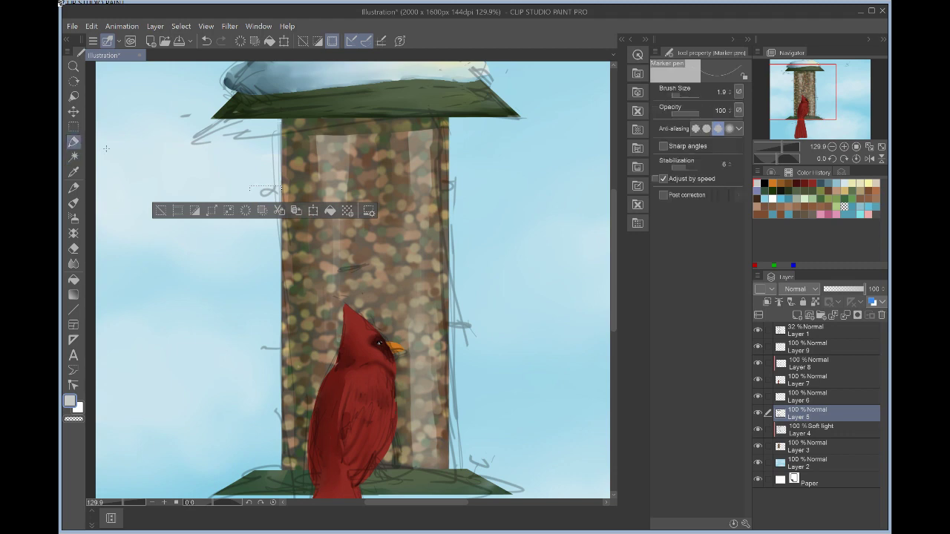
left_click(788, 189)
left_click(681, 95)
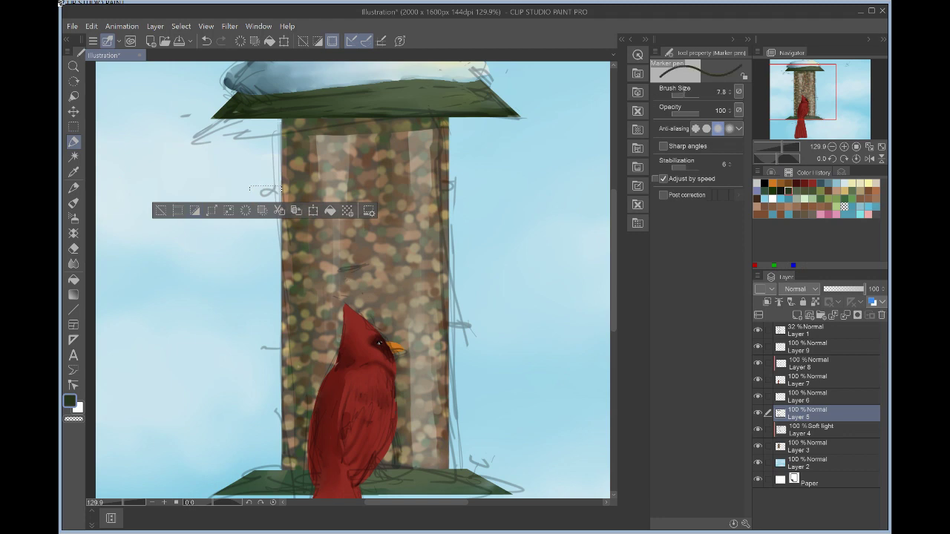
left_click_drag(248, 193, 258, 187)
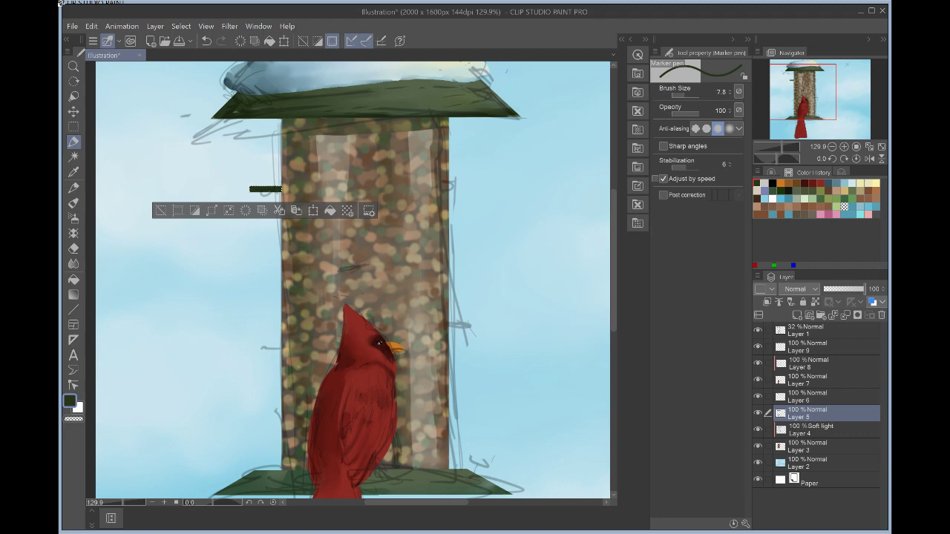
- Copy the perch to a new layer and move the copy to the tube's right edge at about the same height
left_click(295, 210)
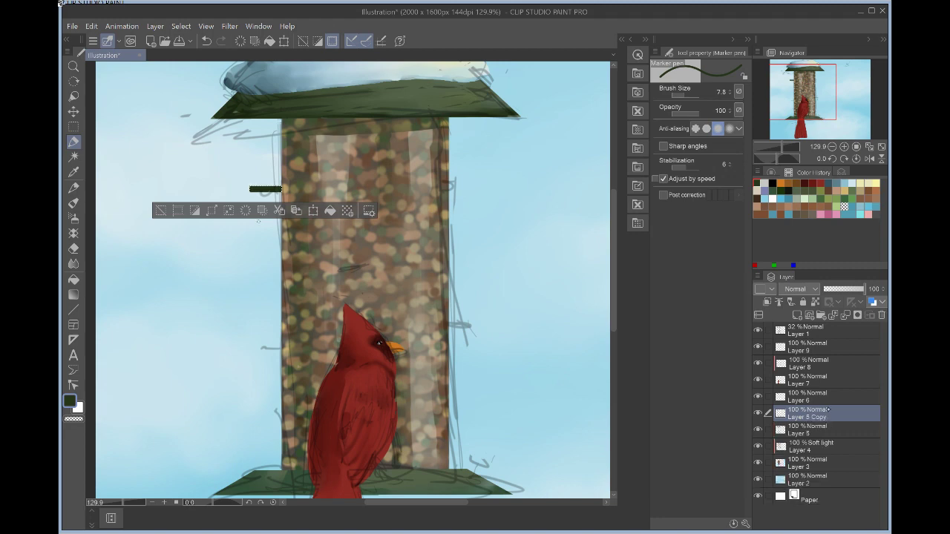
key("k")
left_click_drag(265, 190, 465, 192)
left_click_drag(469, 196, 464, 193)
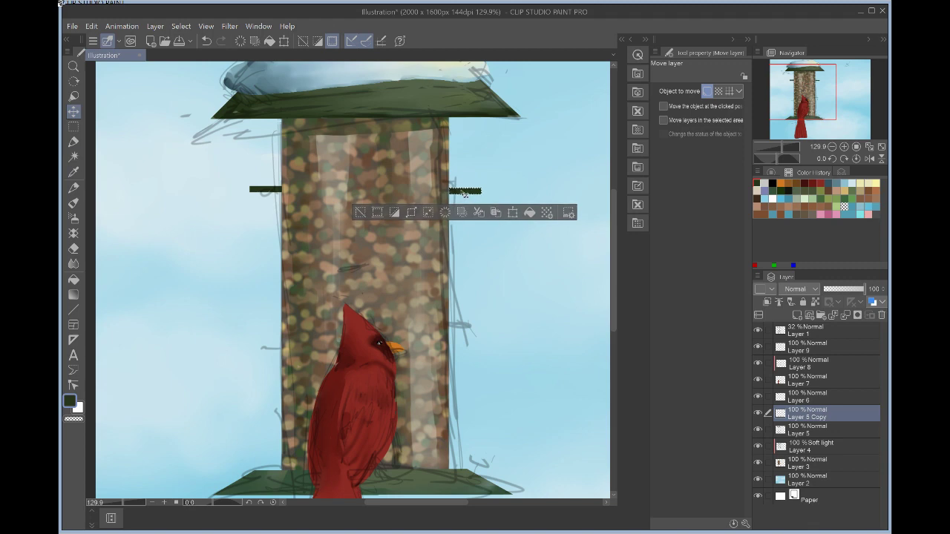
- Paste three more copies of the perch and place them at the tube's centre, lower left edge and lower right edge
key("ctrl+v")
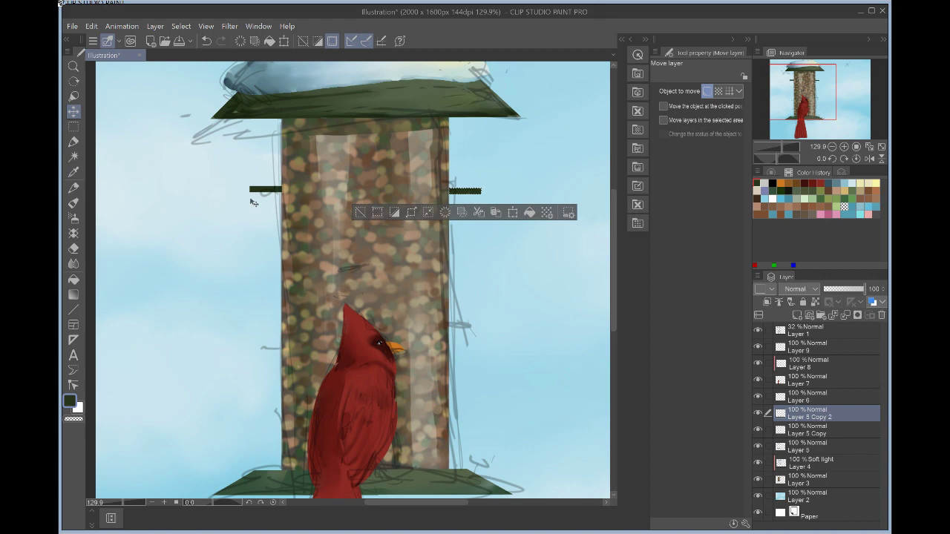
left_click_drag(259, 198, 364, 277)
key("ctrl+c")
key("ctrl+v")
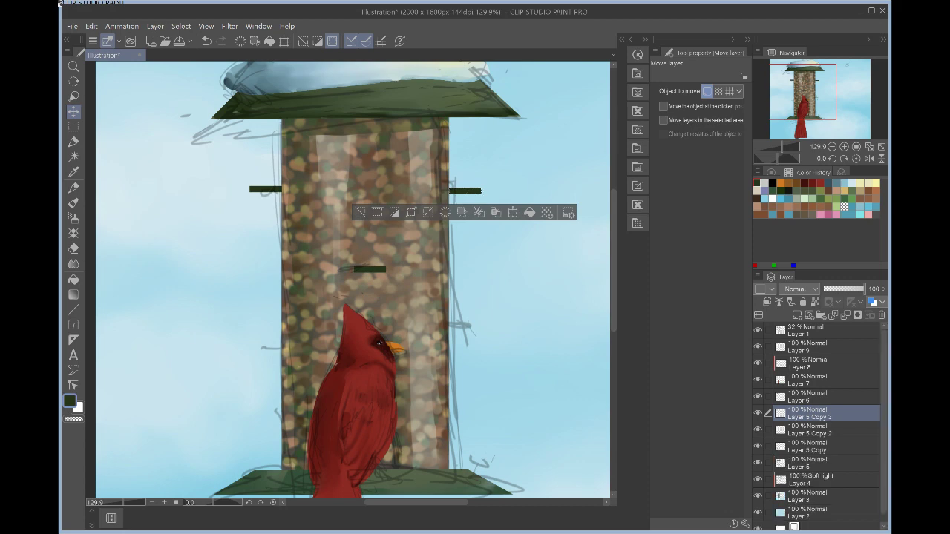
left_click_drag(273, 190, 273, 347)
key("ctrl+v")
left_click_drag(268, 189, 469, 348)
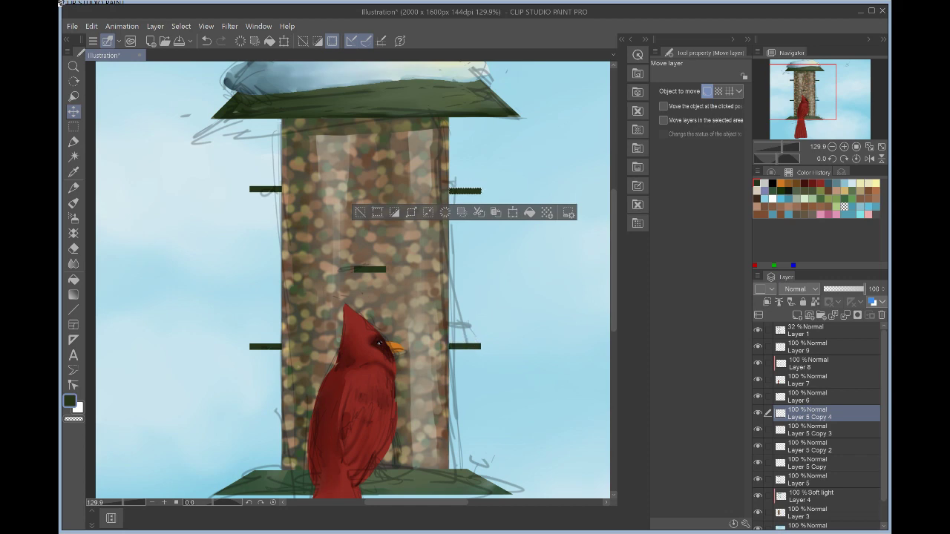
- Clear the selection and merge all the perch copies down into Layer 5
key("ctrl+d")
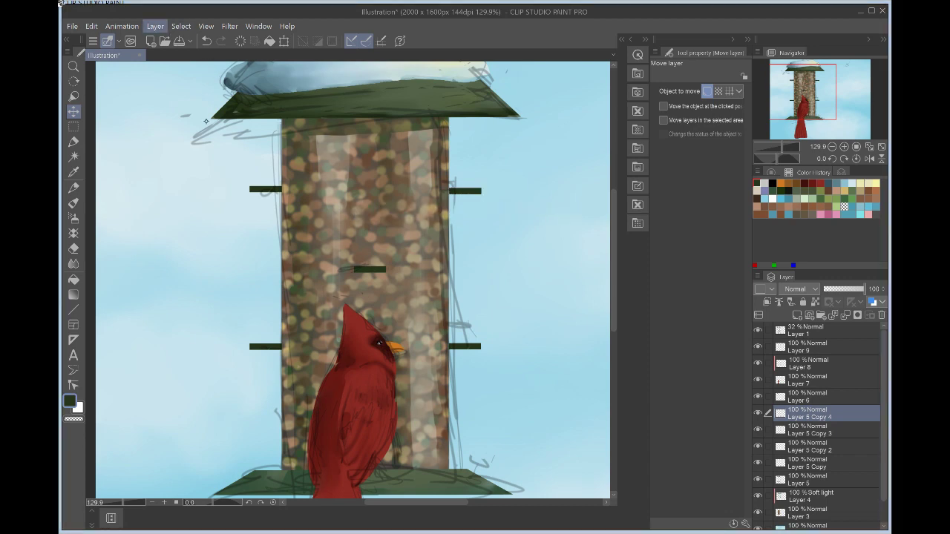
key("ctrl+e")
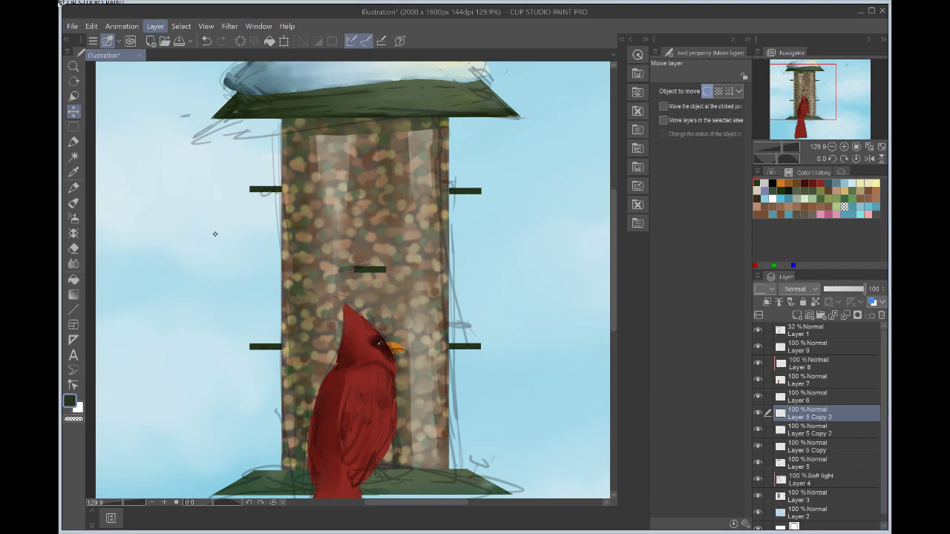
key("ctrl+z")
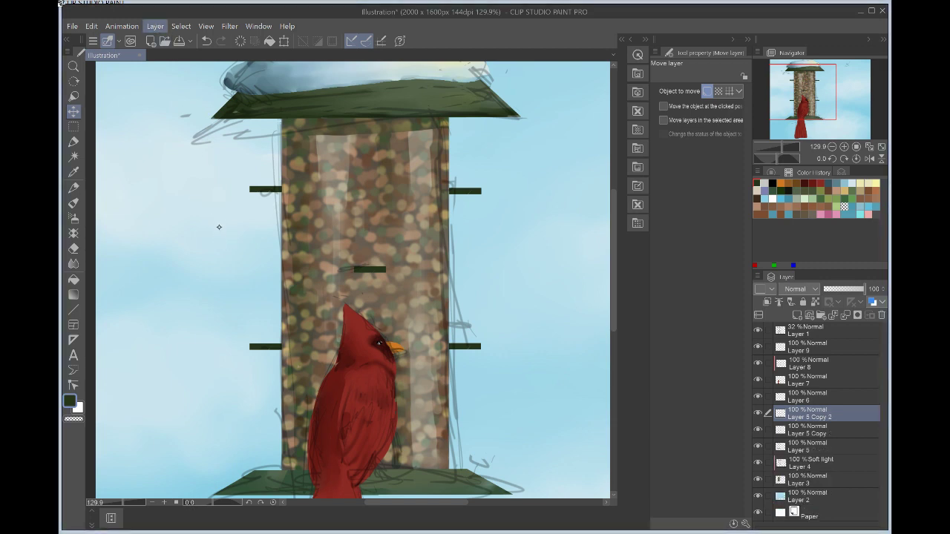
key("ctrl+z")
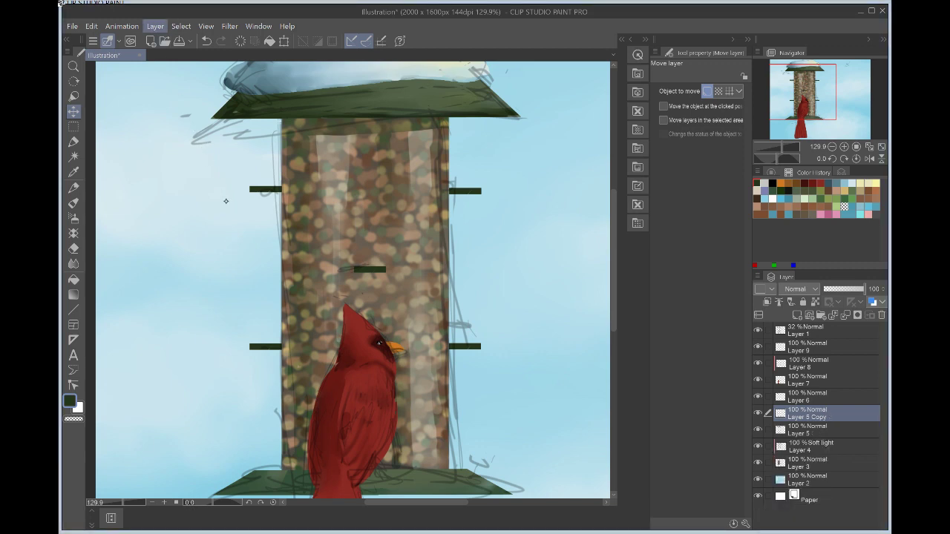
key("ctrl+z")
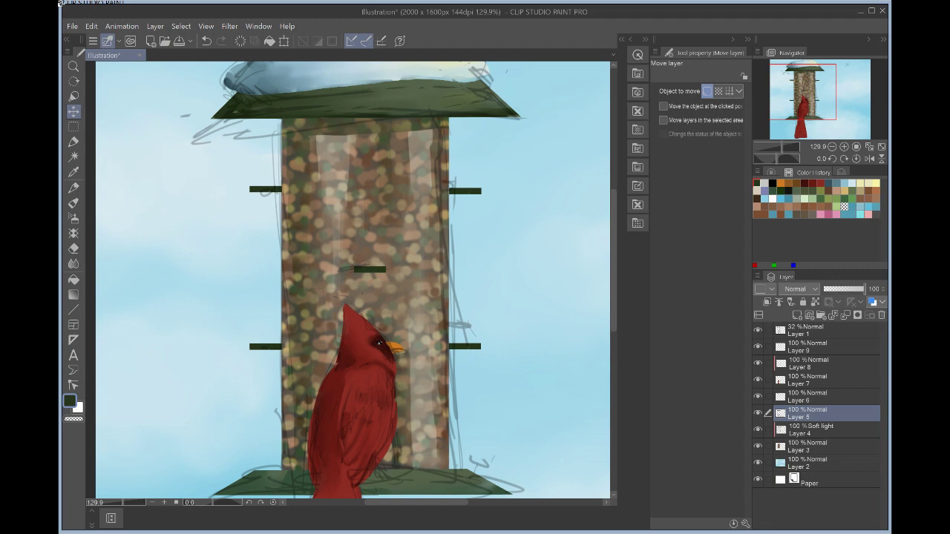
- Round the square ends of the upper and middle perches in dark green with the Marker pen at size 7.8
key("p")
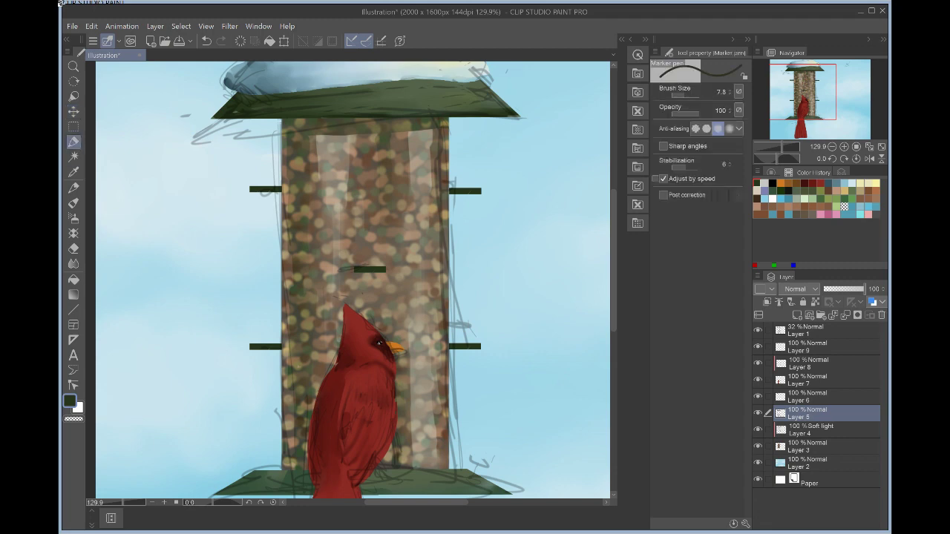
scroll(225, 198, "up", 4)
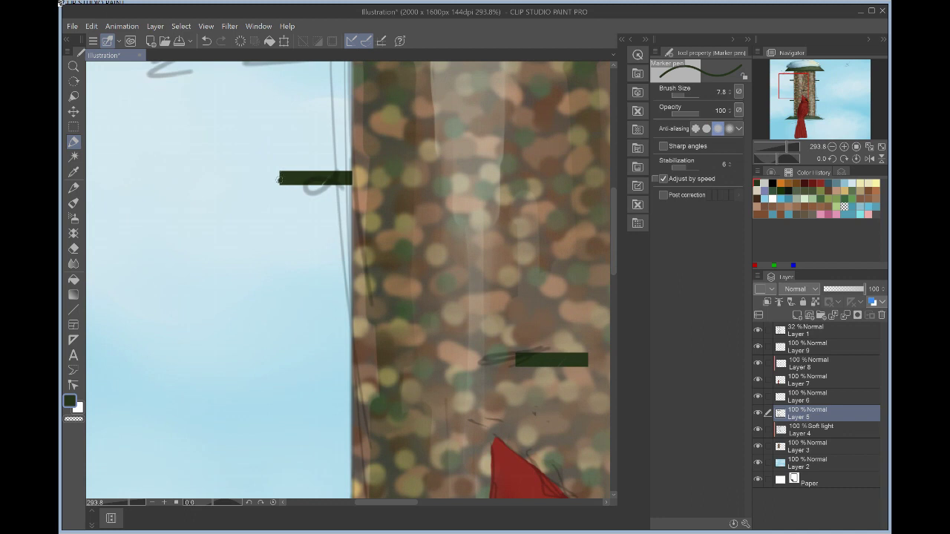
left_click_drag(280, 174, 276, 178)
left_click_drag(517, 356, 264, 324)
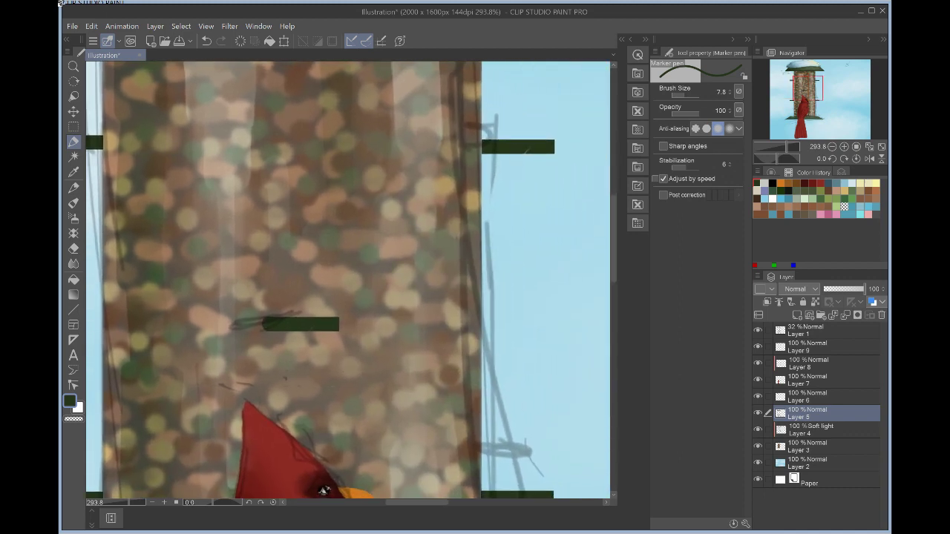
left_click_drag(336, 322, 337, 322)
left_click_drag(552, 146, 553, 147)
left_click_drag(322, 490, 375, 482)
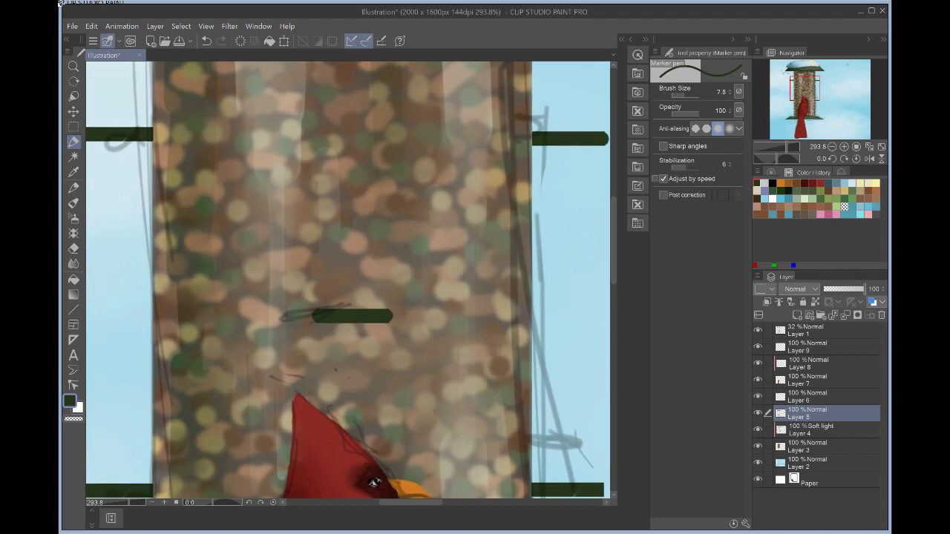
left_click_drag(390, 319, 391, 317)
left_click(206, 41)
left_click(132, 133)
left_click(206, 41)
left_click(133, 133)
- Round the outer ends of the two lower perches with the same dark green Marker pen
left_click_drag(332, 285, 442, 144)
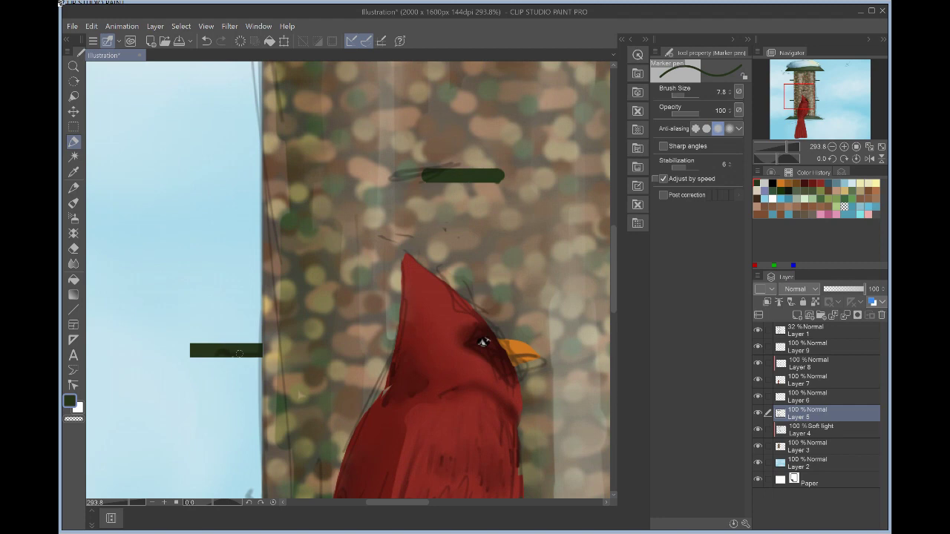
left_click_drag(239, 354, 266, 348)
left_click_drag(192, 350, 191, 354)
left_click_drag(539, 497, 278, 439)
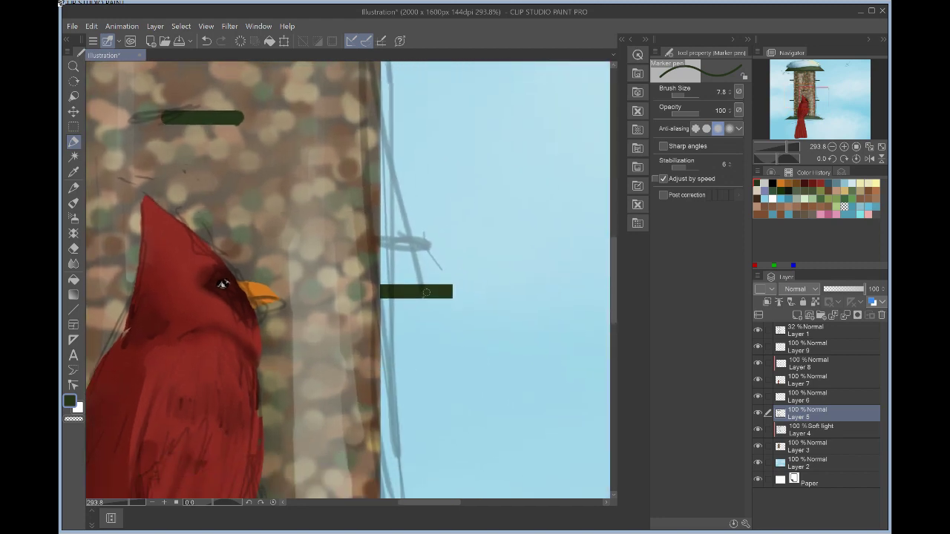
left_click_drag(426, 294, 454, 294)
- Choose a darker green and shade the undersides of the lower right and middle perches with the Marker pen at size 2.9
key("e")
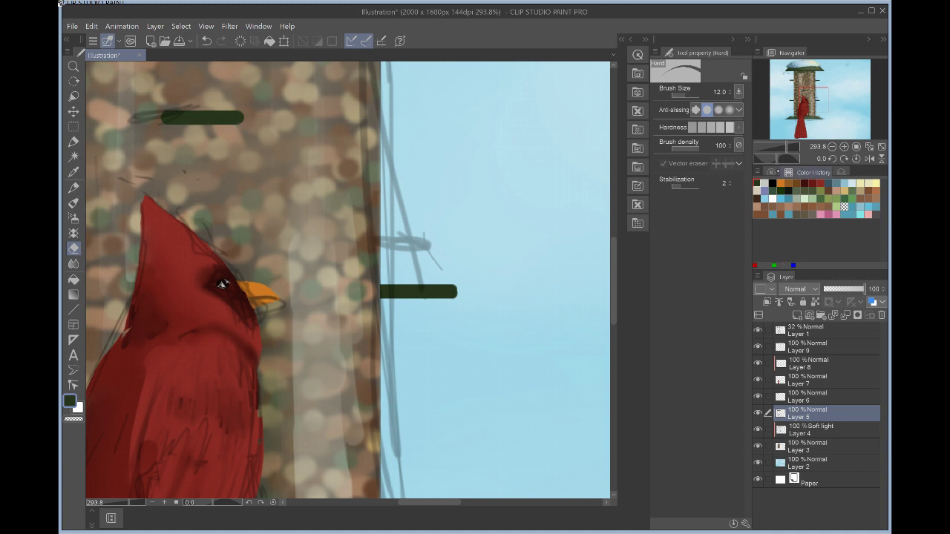
left_click(771, 172)
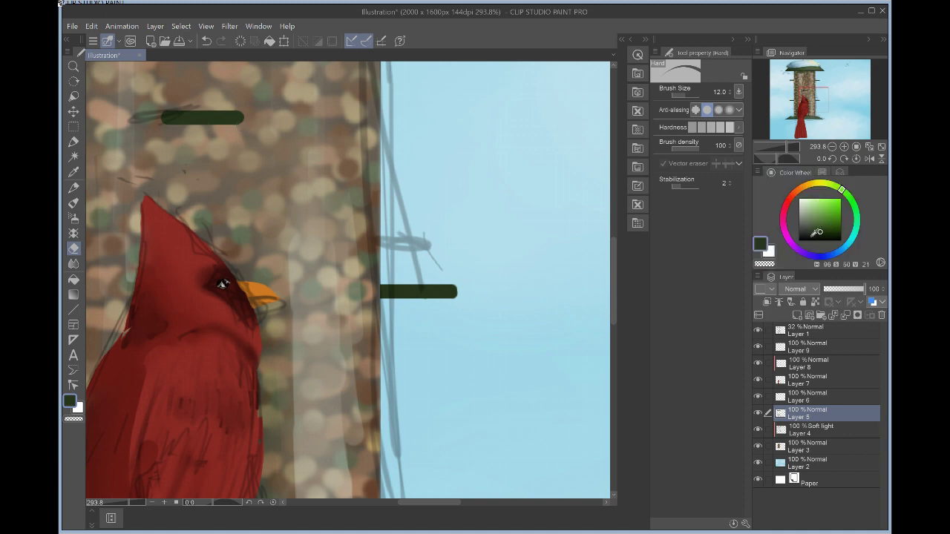
left_click(814, 234)
key("p")
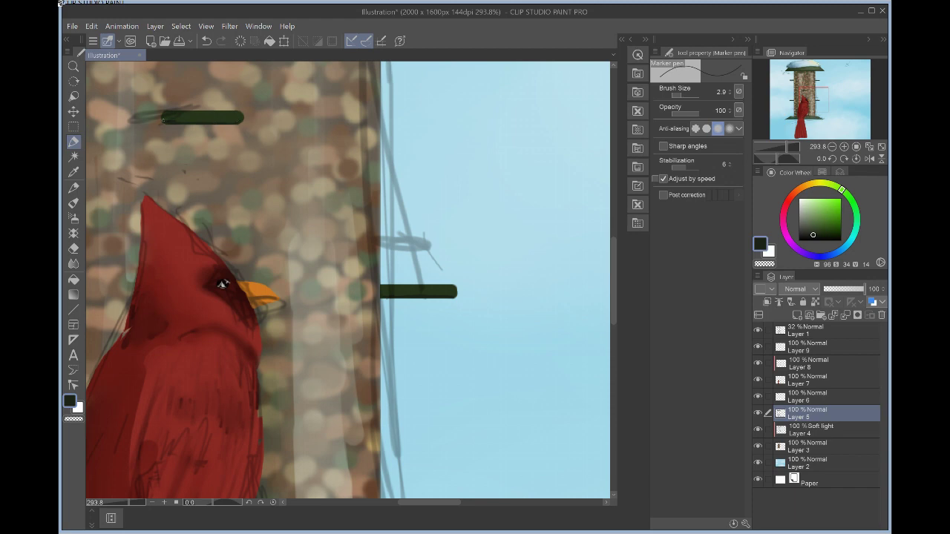
- Add the darker green underside shading to the upper right perch and both left perches
left_click_drag(223, 284, 179, 449)
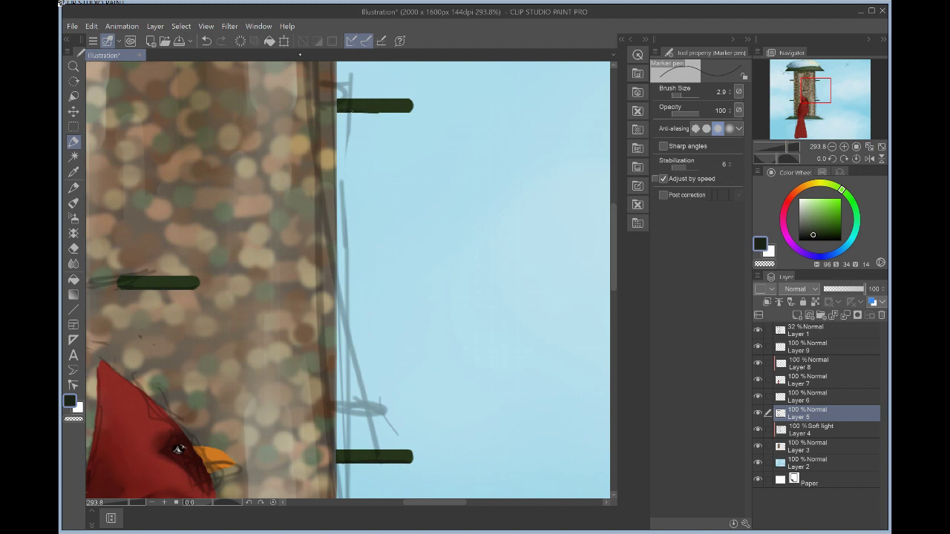
left_click(206, 41)
key("ctrl+y")
left_click(207, 41)
key("ctrl+y")
left_click_drag(179, 449, 393, 491)
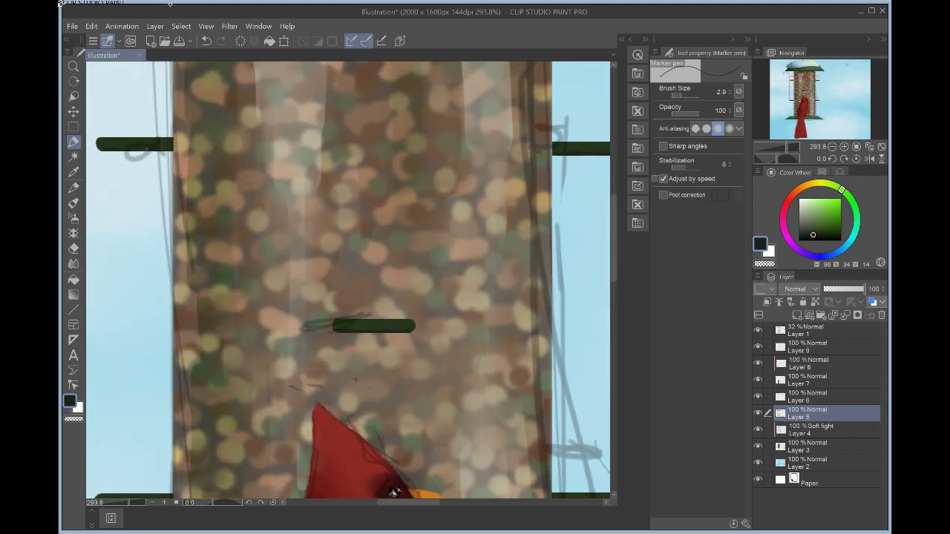
left_click_drag(393, 491, 438, 258)
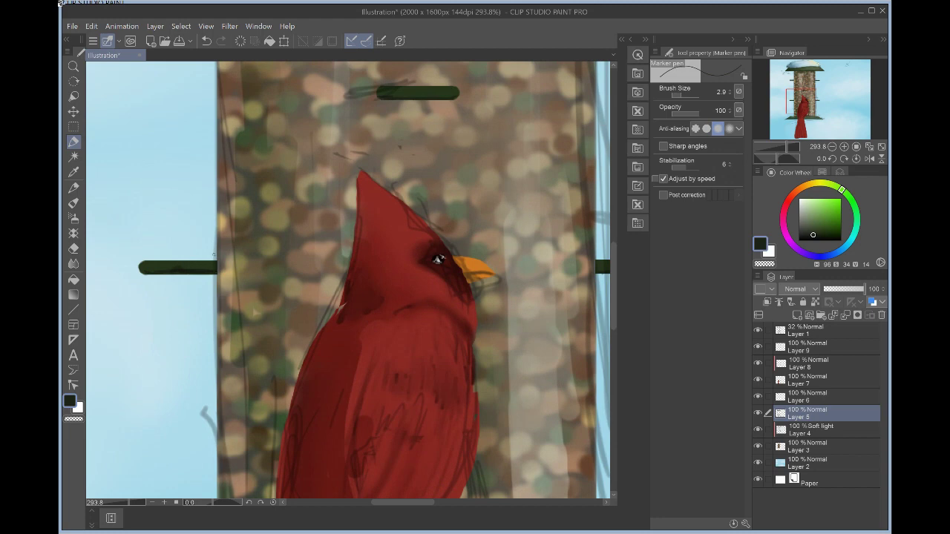
- Hide the sketch on Layer 1 and bring the lower feeder and the cardinal into view
scroll(438, 258, "down", 6)
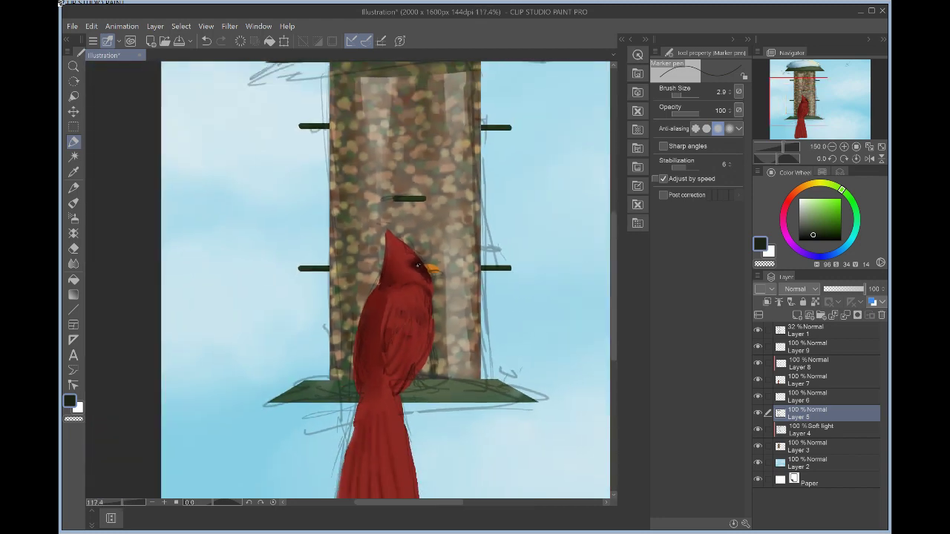
left_click_drag(438, 259, 352, 304)
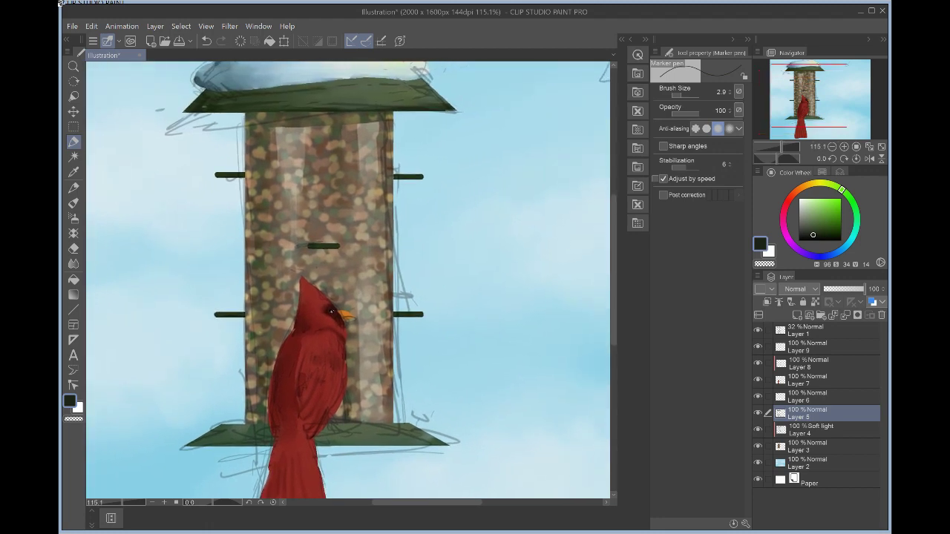
left_click(757, 331)
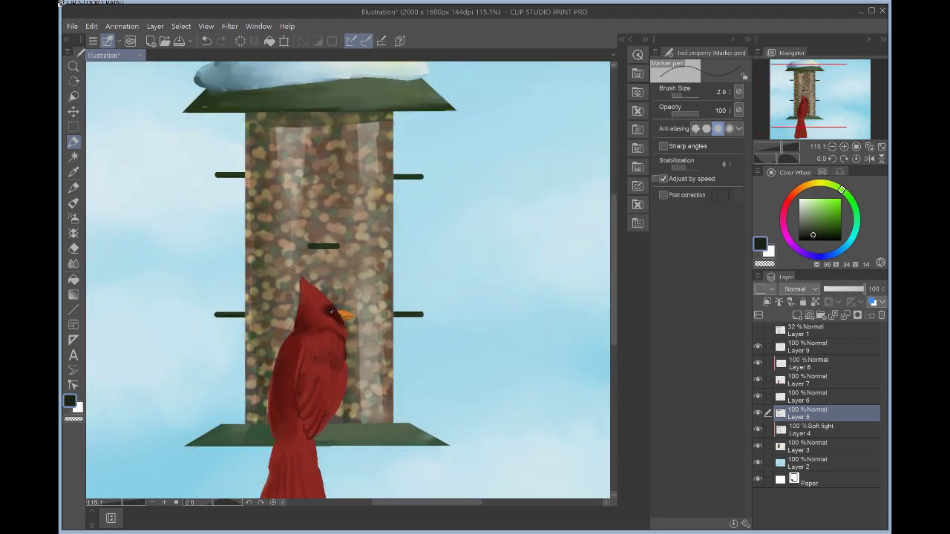
left_click_drag(371, 319, 324, 184)
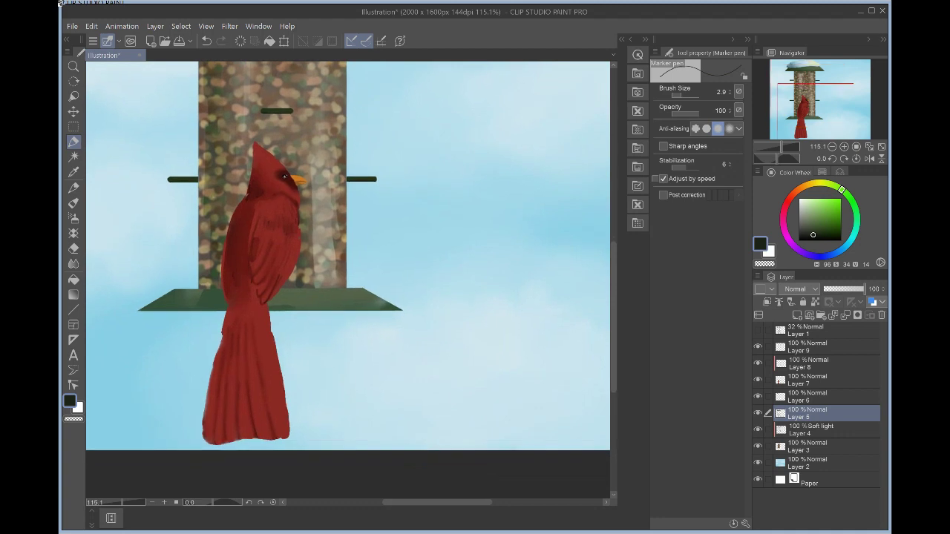
- Fill out the left edge of the cardinal's tail on Layer 7 in red with the Marker pen at size 2.9
left_click(825, 349)
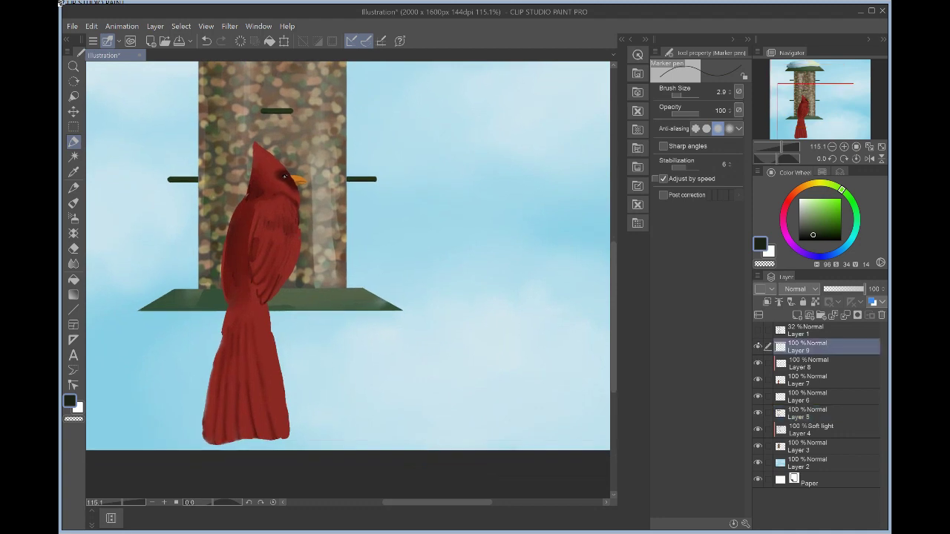
left_click(802, 359)
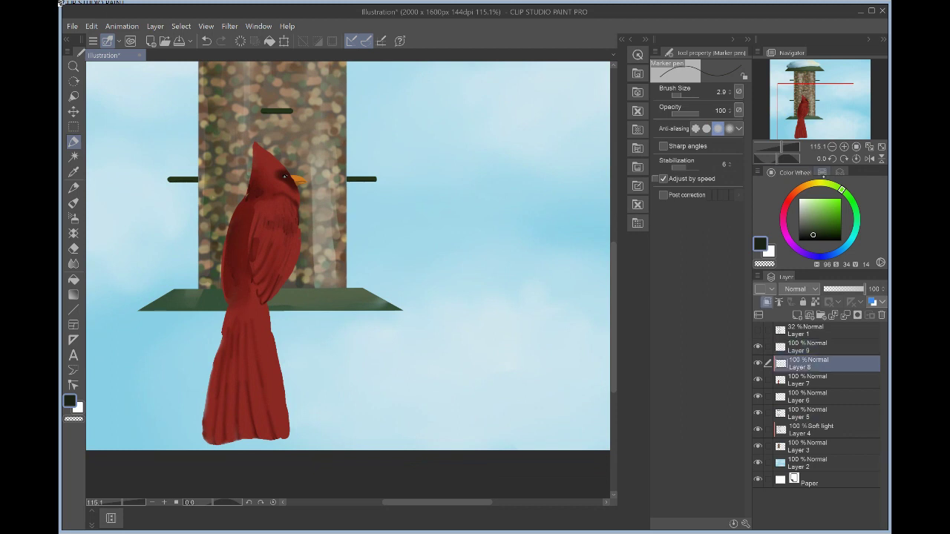
left_click(839, 173)
left_click(827, 182)
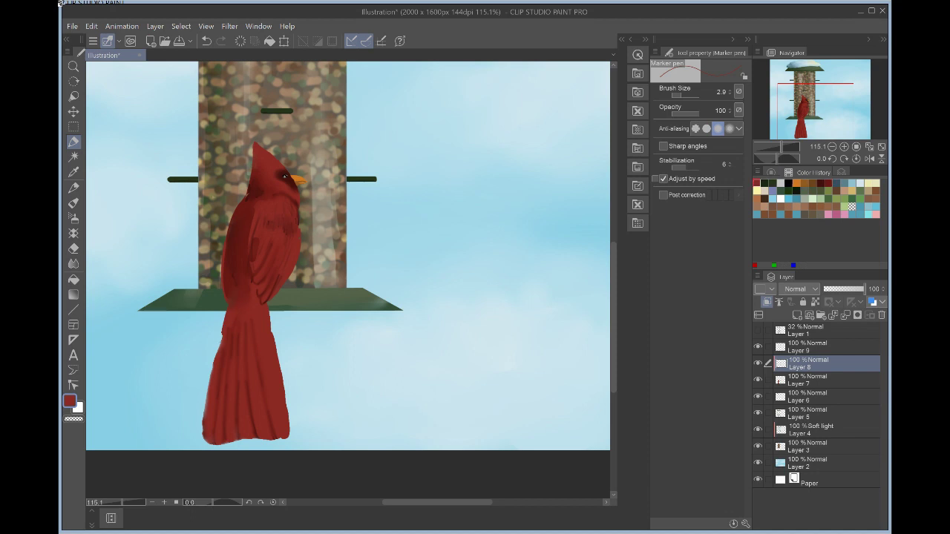
left_click(831, 377)
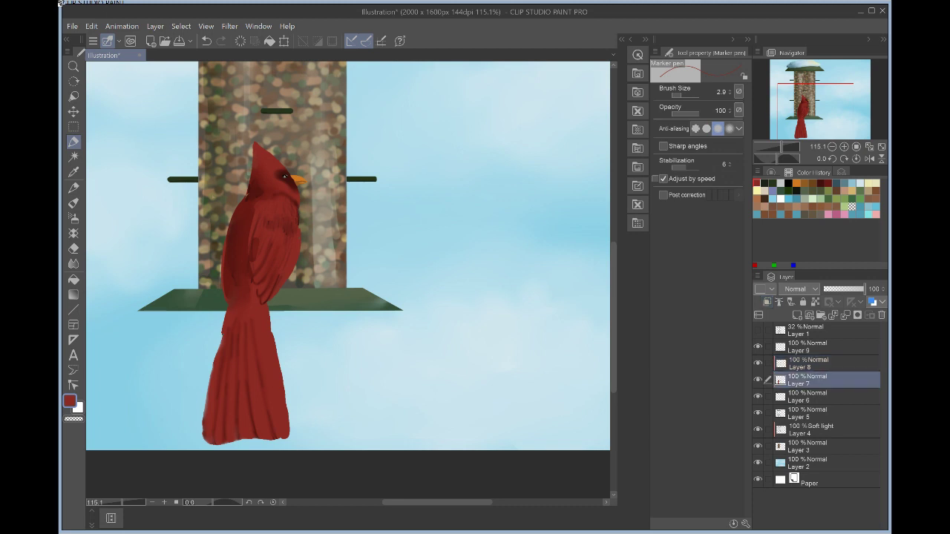
left_click_drag(222, 335, 219, 347)
left_click_drag(220, 341, 211, 382)
- Soften the cardinal's nape and back on Layers 8 and 7 with the Blend tool at size 20.7 and the red Marker pen
left_click(831, 362)
left_click(73, 263)
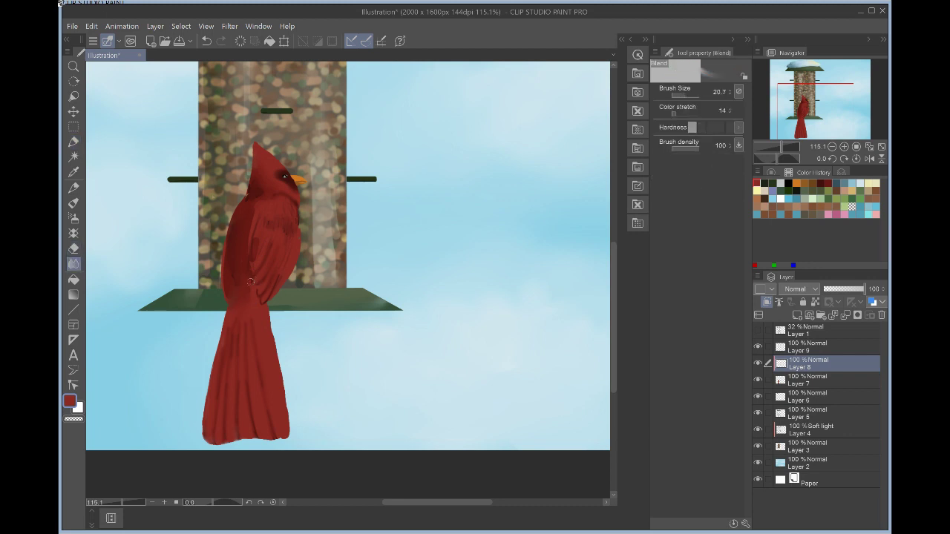
left_click(809, 379)
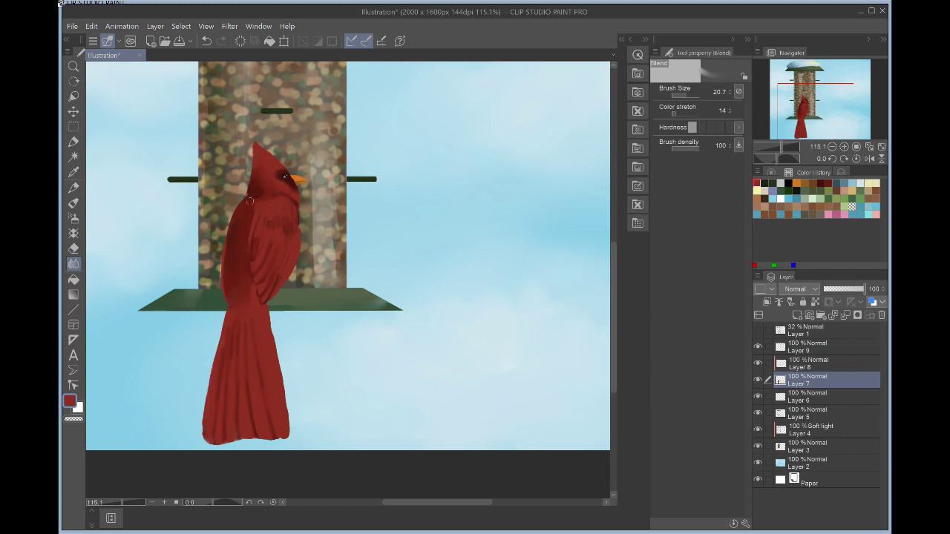
key("ctrl+z")
left_click_drag(250, 195, 242, 206)
left_click(73, 189)
left_click(74, 142)
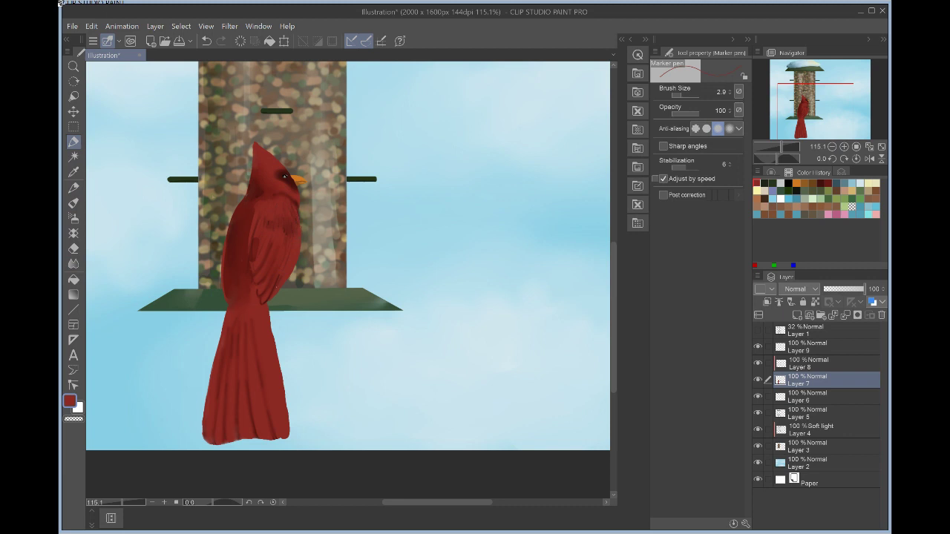
left_click(74, 264)
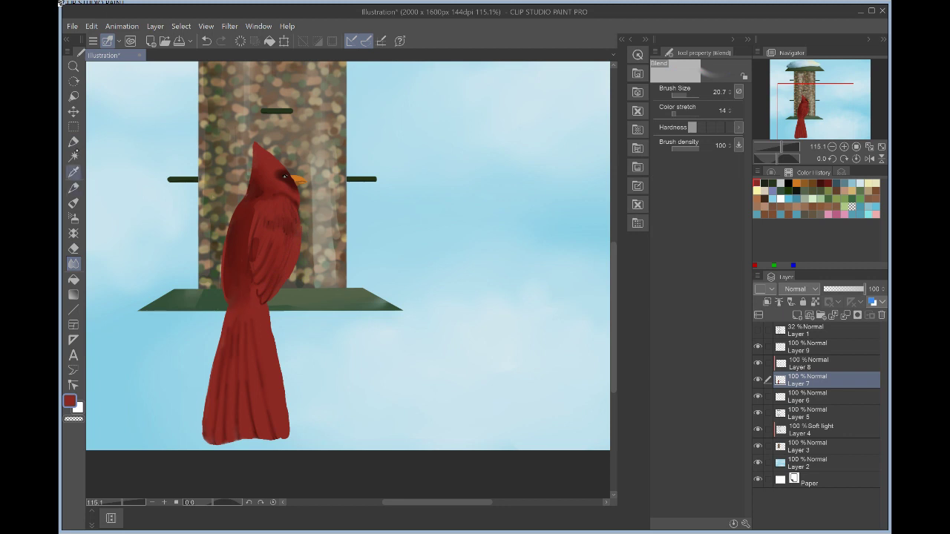
left_click(74, 141)
- Retouch the cardinal's eye on Layer 9 in black, dark grey and light grey with the Marker pen at size 2.9
left_click(74, 247)
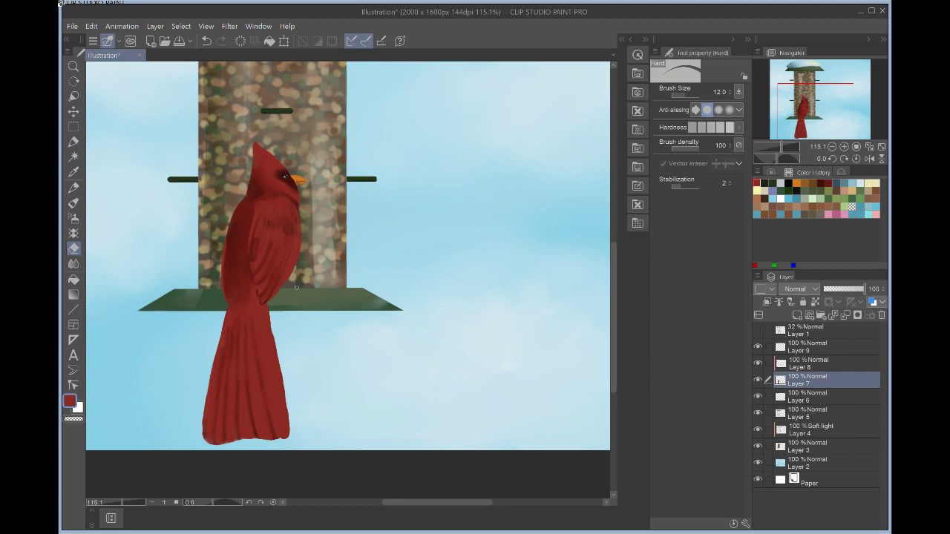
scroll(336, 209, "up", 5)
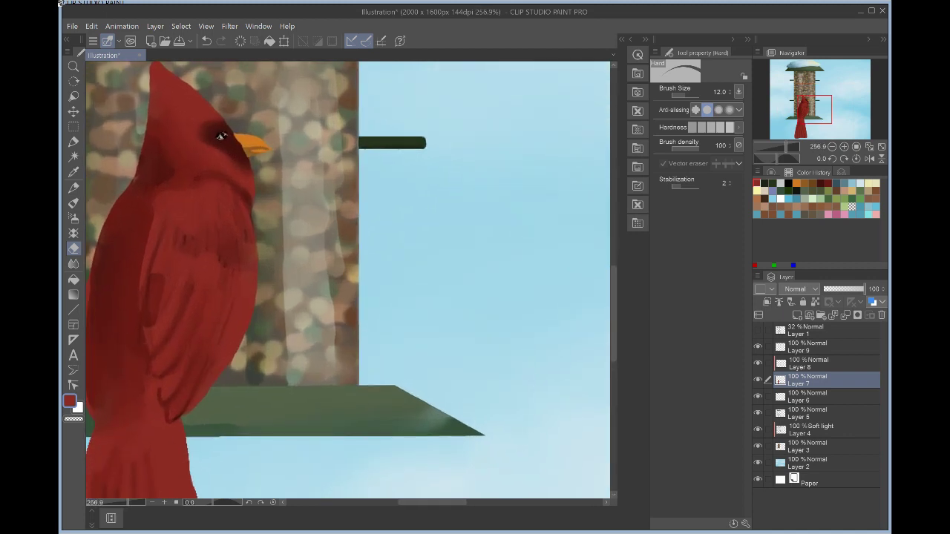
left_click(831, 349)
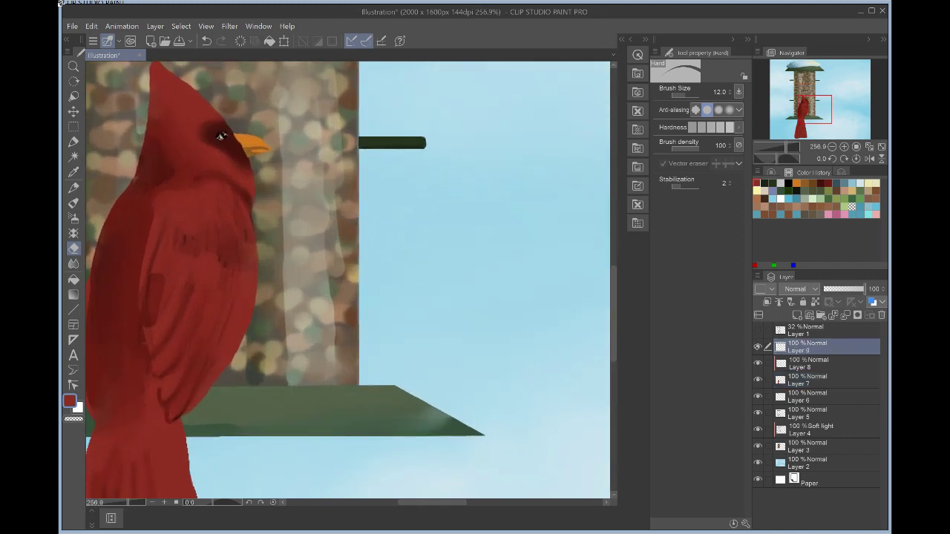
left_click(758, 347)
left_click(757, 346)
left_click(788, 182)
key("p")
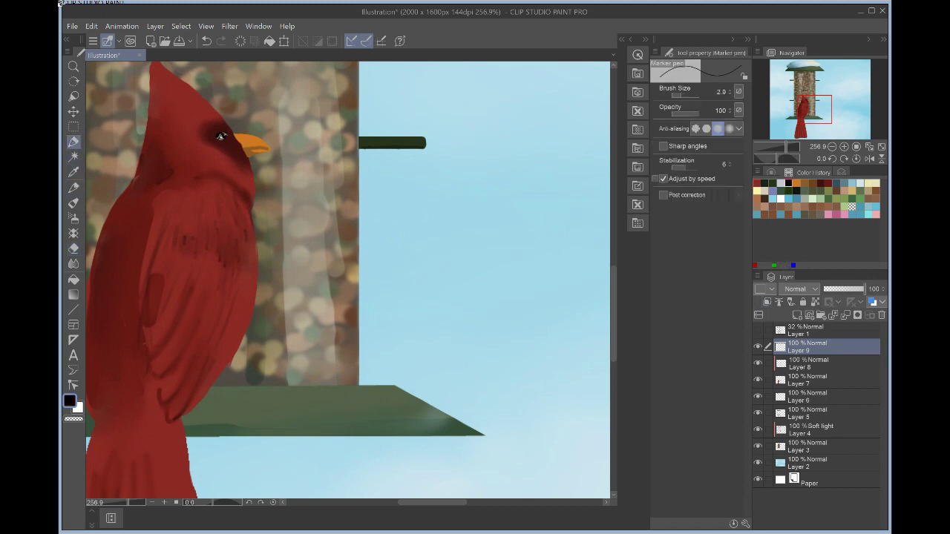
left_click(221, 135)
left_click(790, 183)
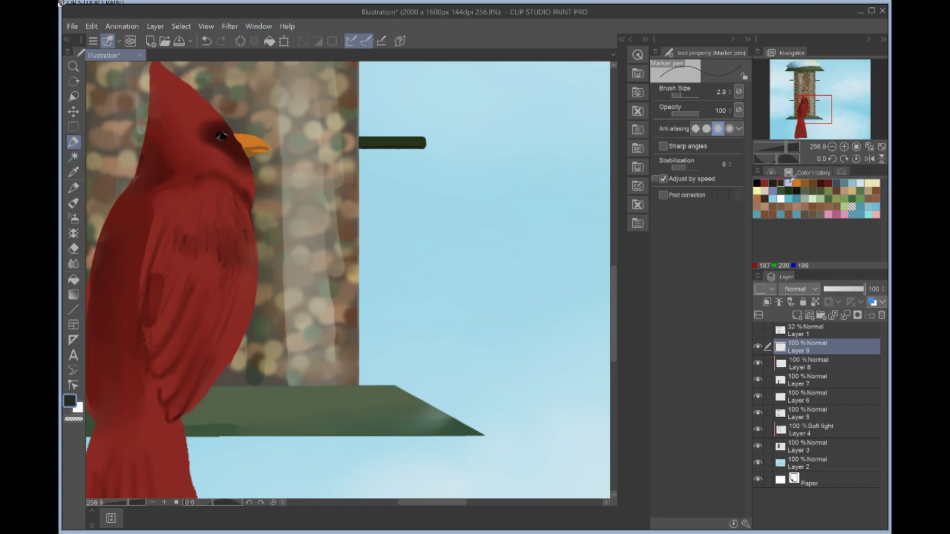
left_click(790, 178)
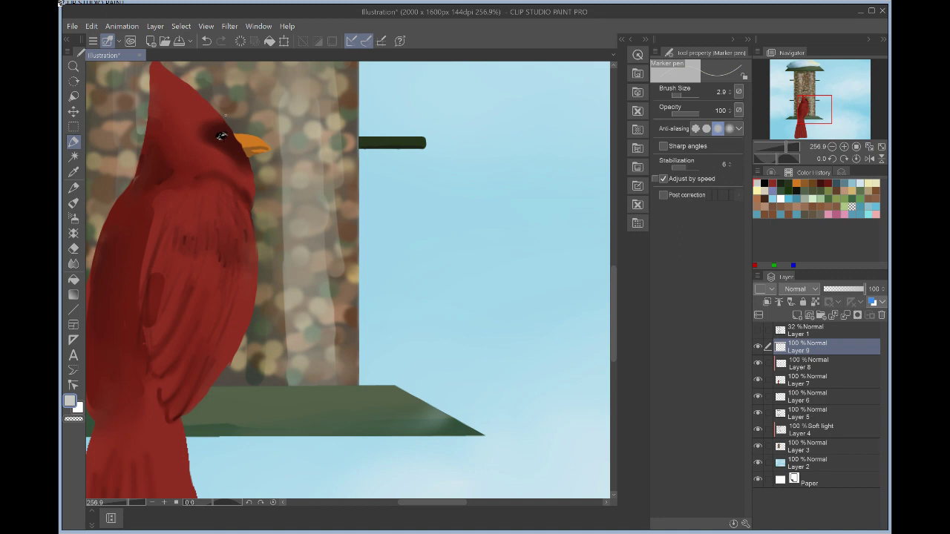
scroll(448, 243, "down", 2)
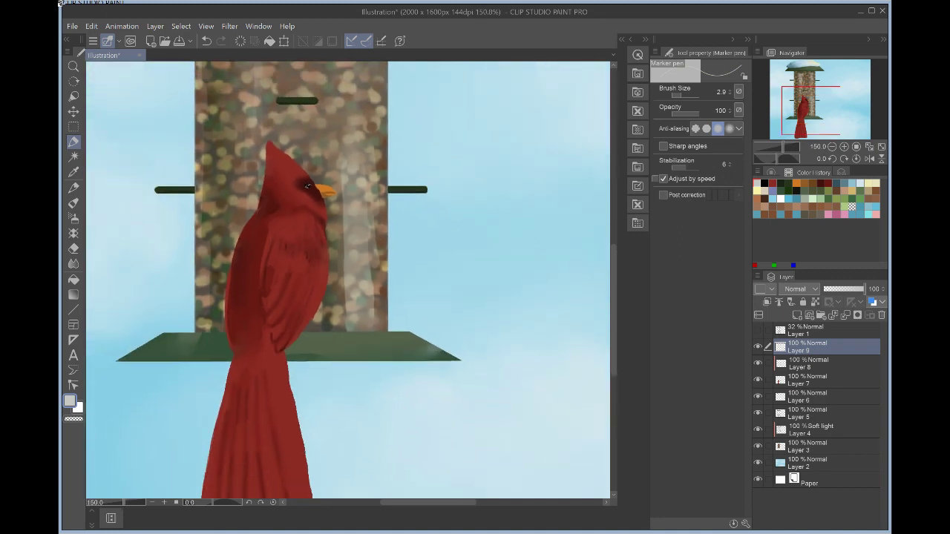
scroll(448, 243, "down", 1)
scroll(496, 223, "down", 1)
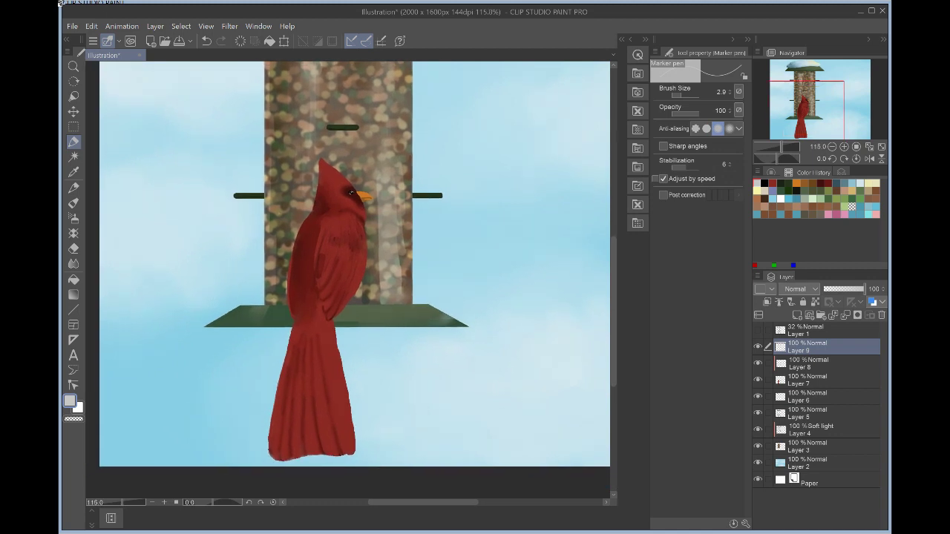
- Toggle the visibility of Layers 9, 8 and 7 in turn to check which parts of the cardinal each one holds
key("e")
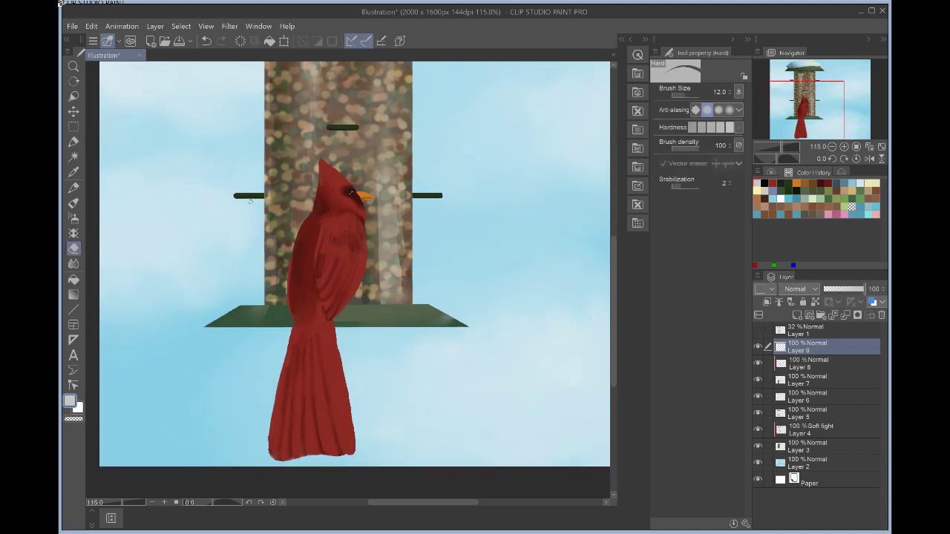
left_click(757, 346)
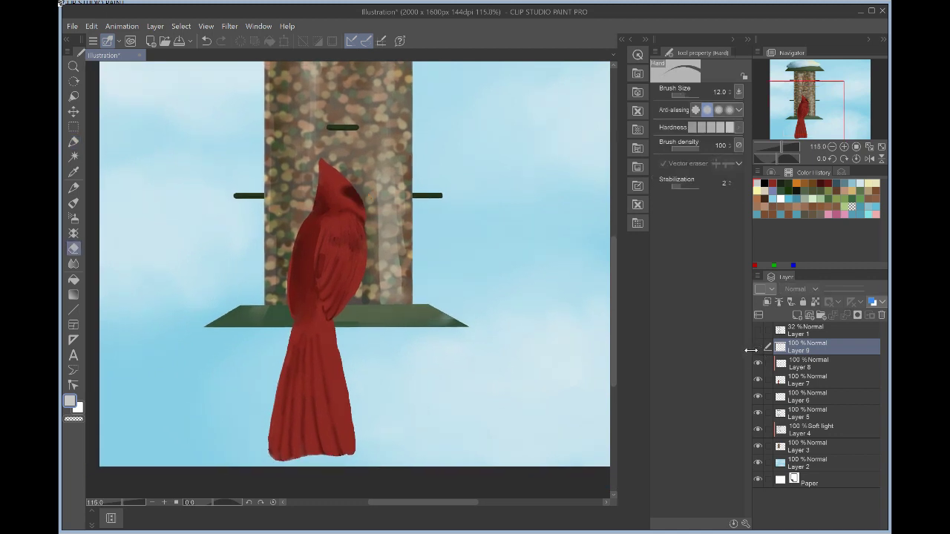
left_click(757, 346)
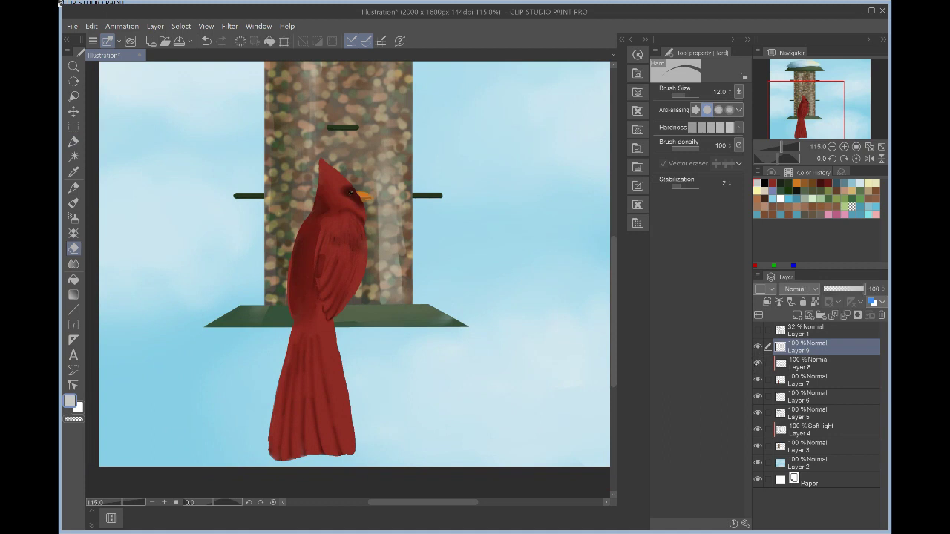
left_click(757, 362)
left_click(758, 362)
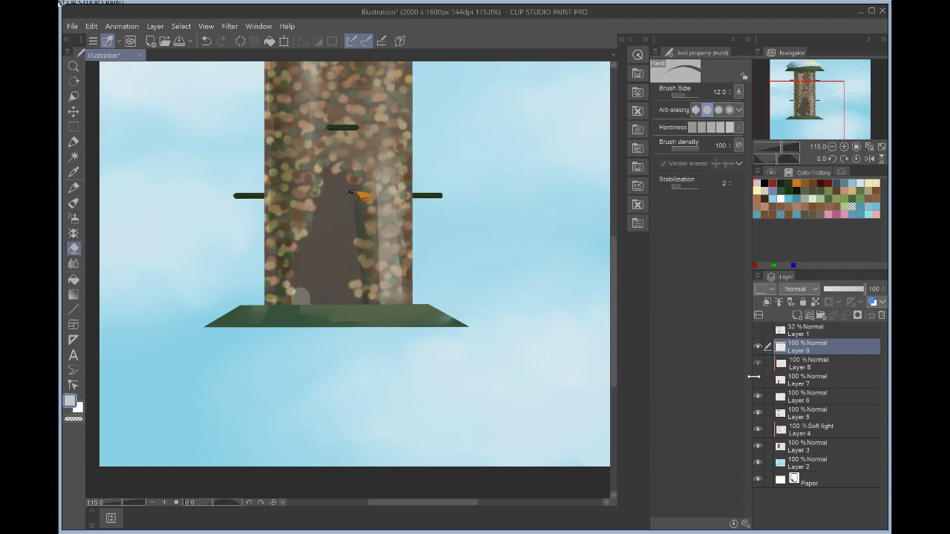
left_click(757, 379)
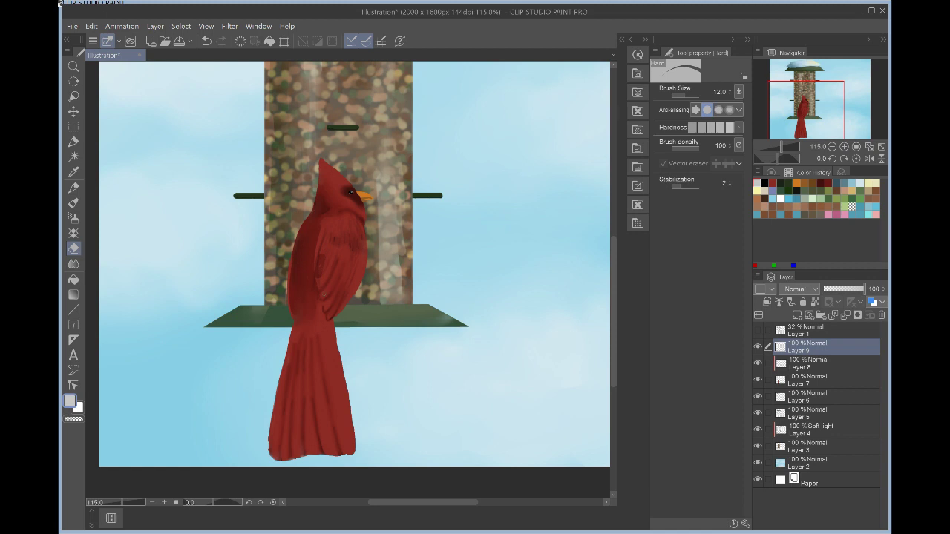
- Soften the shading on the cardinal's lower back on Layer 7 with the Blend tool at size 20.7
left_click(825, 380)
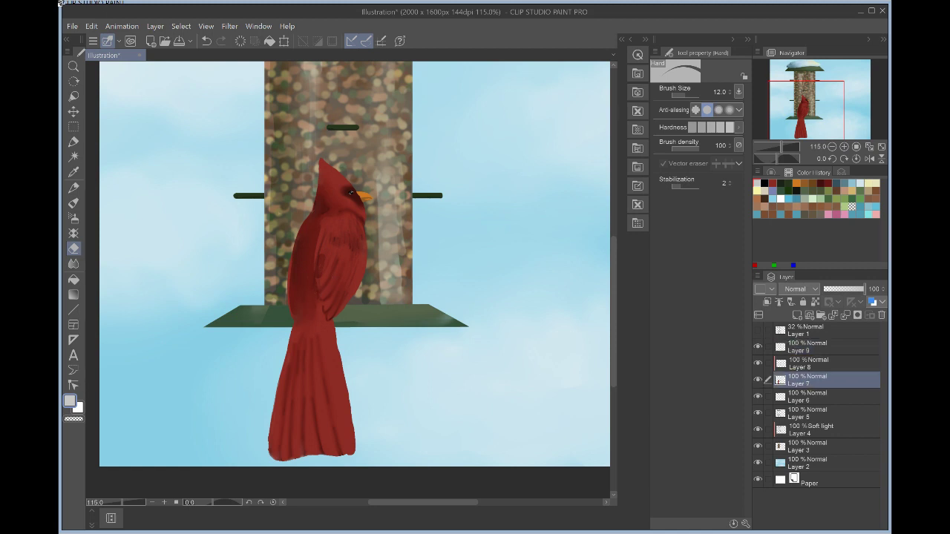
left_click(74, 263)
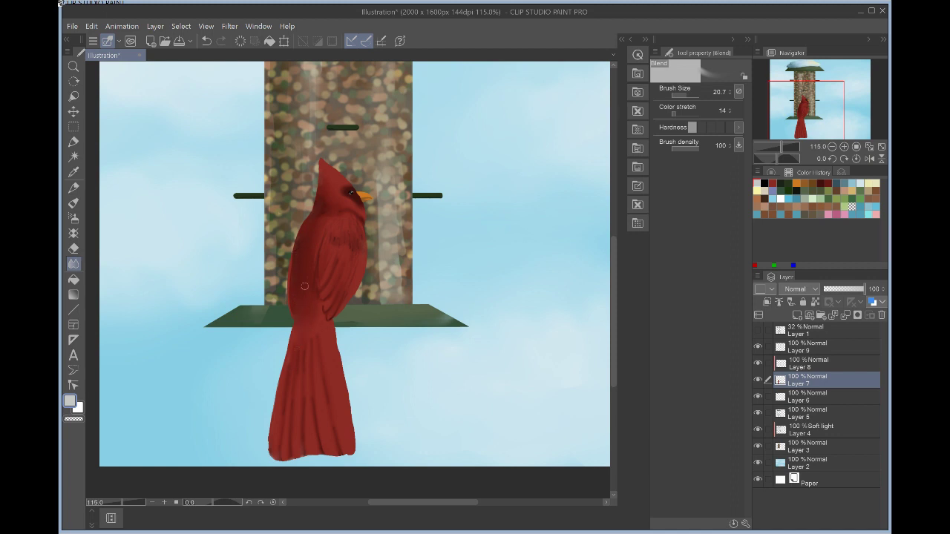
left_click_drag(304, 286, 249, 336)
- Paint a thin dark green hanger above the snow cap on Layer 5 with the Marker pen at size 2.9
scroll(445, 250, "down", 1)
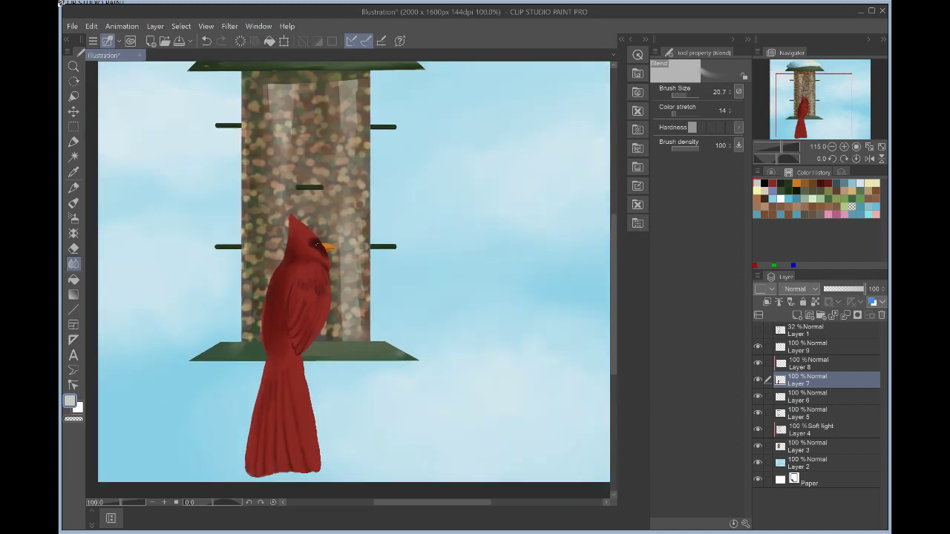
scroll(454, 251, "down", 4)
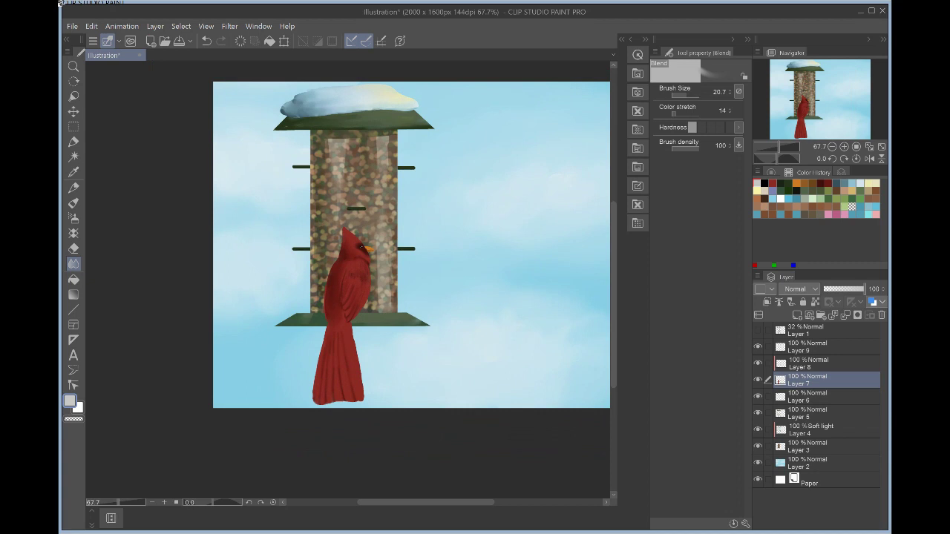
key("ctrl+plus")
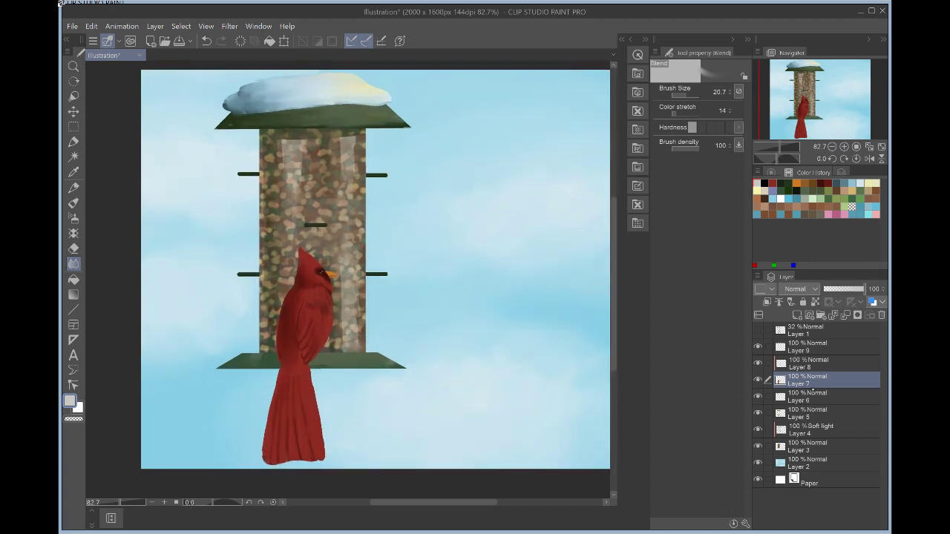
left_click(816, 411)
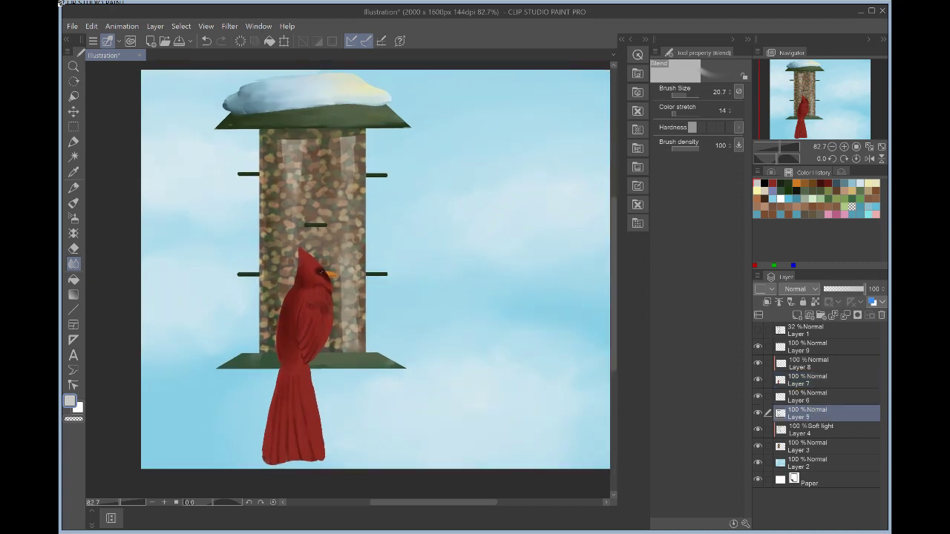
left_click(74, 142)
left_click(788, 183)
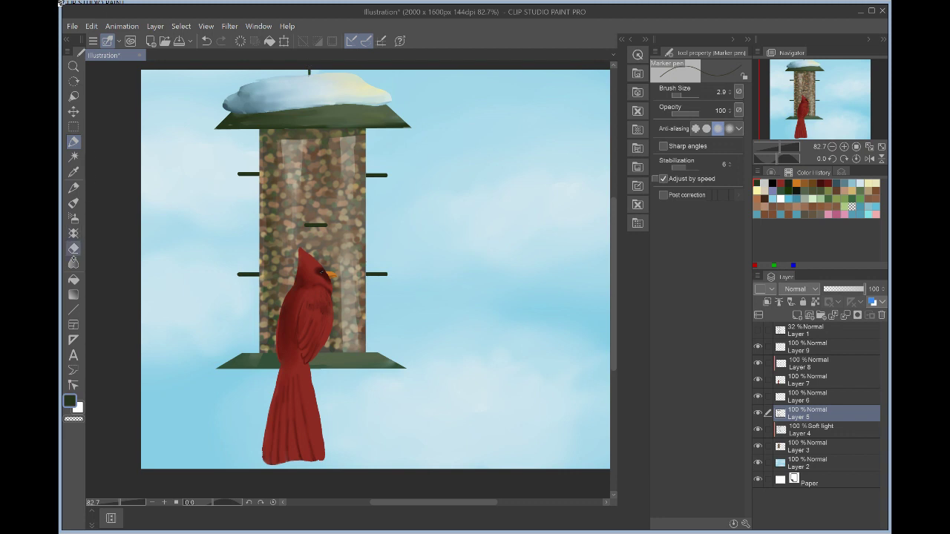
- Trim the upper left edge of the snow cap on Layer 6 with the Hard eraser at size 12.0
left_click(73, 248)
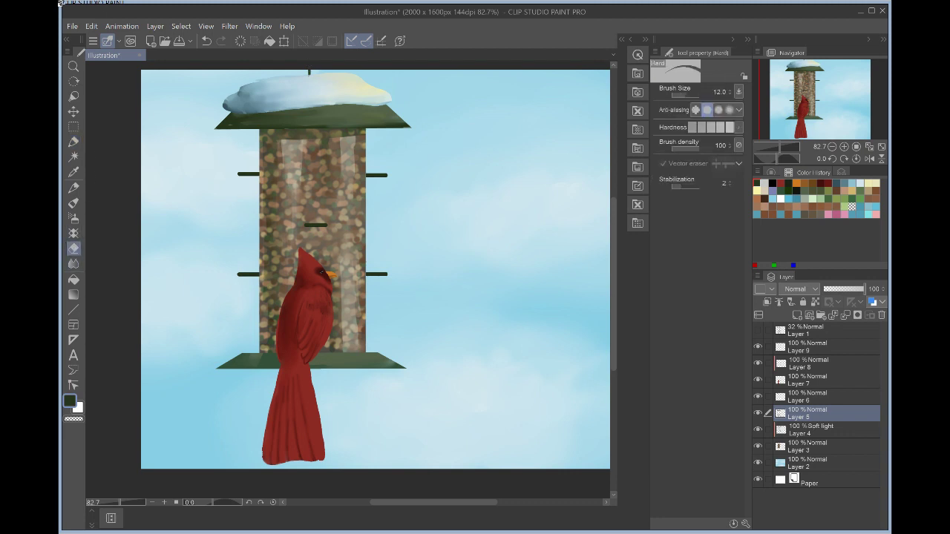
left_click(813, 400)
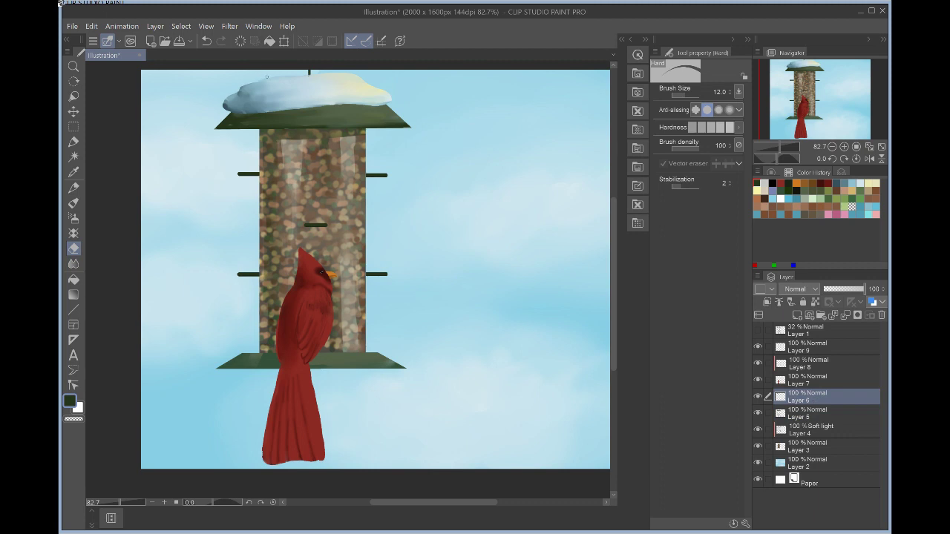
left_click(207, 41)
left_click_drag(255, 79, 282, 74)
key("minus")
key("minus")
key("asciicircum")
key("asciicircum")
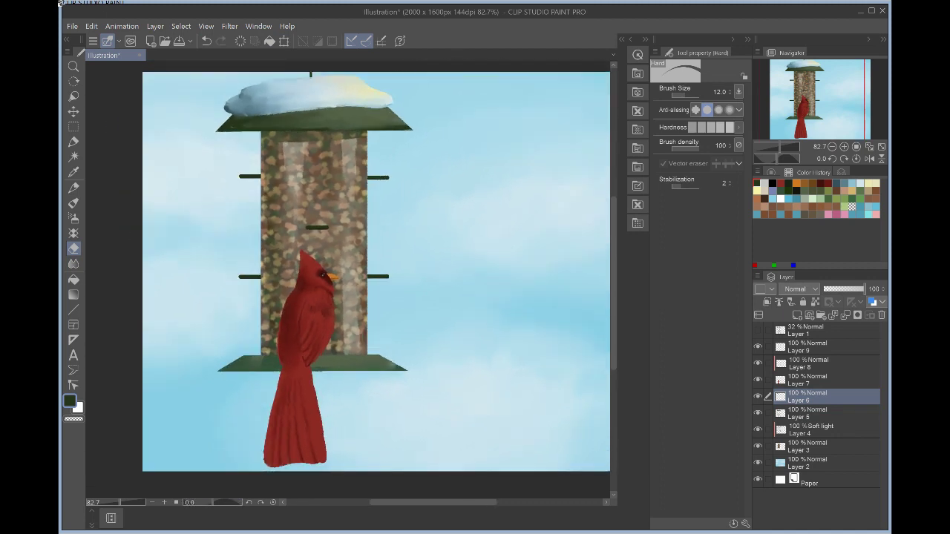
scroll(437, 279, "down", 2)
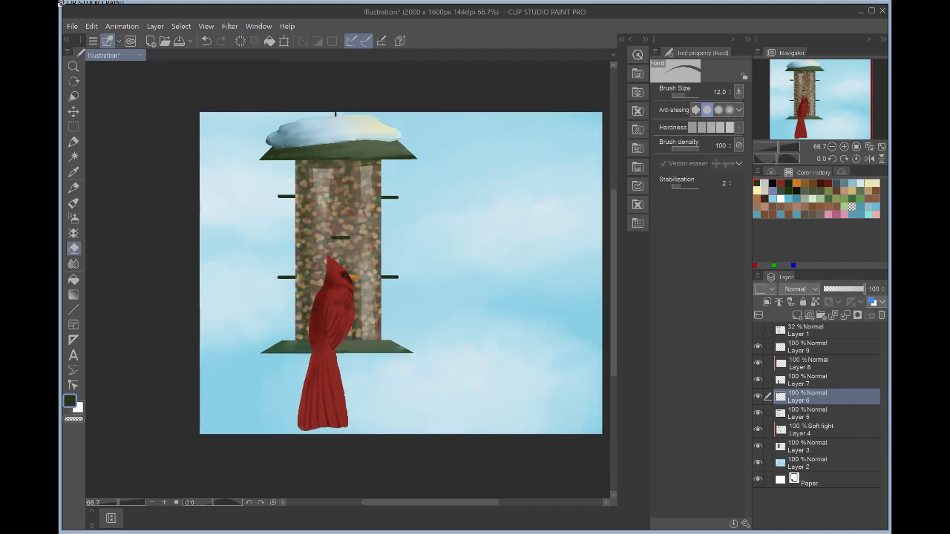